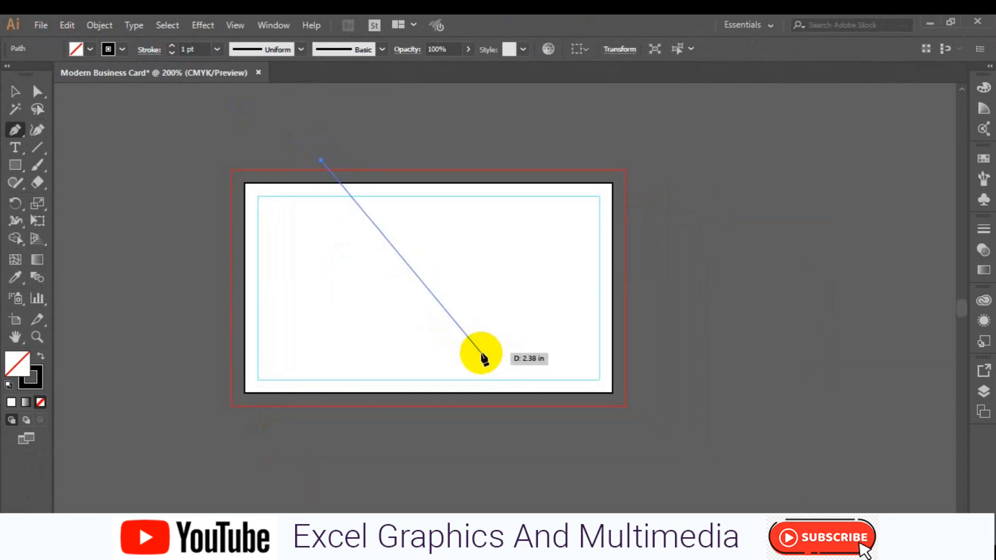
- Finish the diagonal Pen line at the card's lower middle and end the path
{"action": "left_click", "coordinate": [464, 352]}
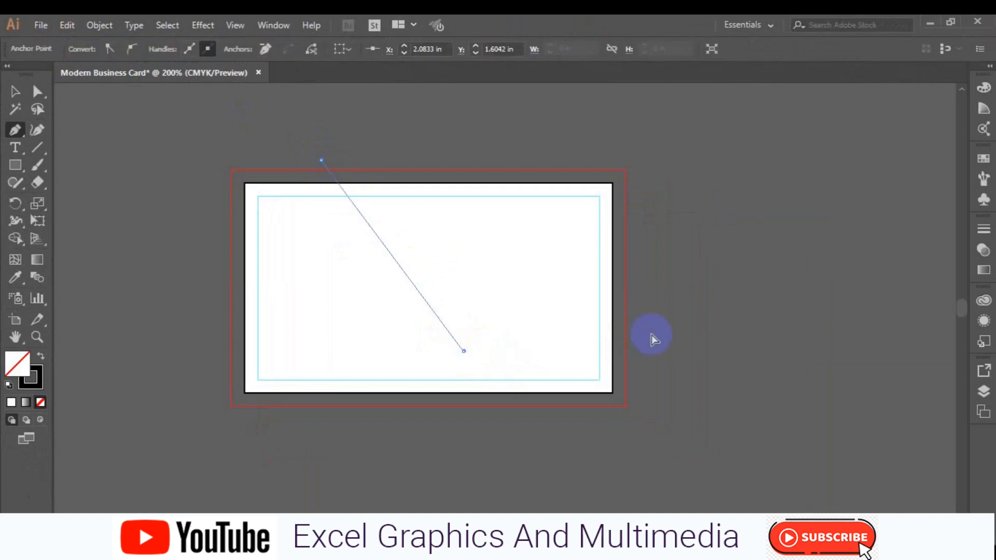
{"action": "left_click", "coordinate": [400, 289], "text": "ctrl"}
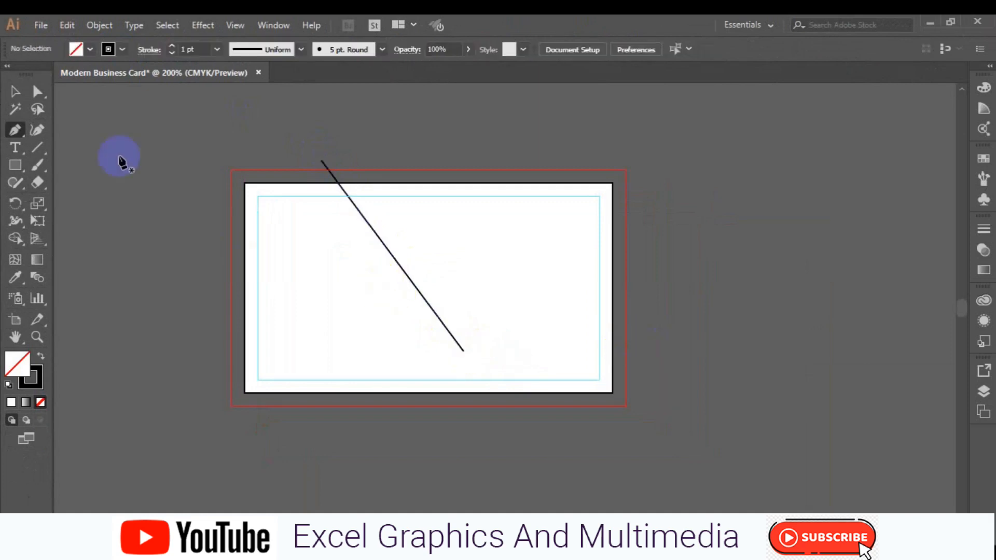
{"action": "left_click", "coordinate": [17, 92]}
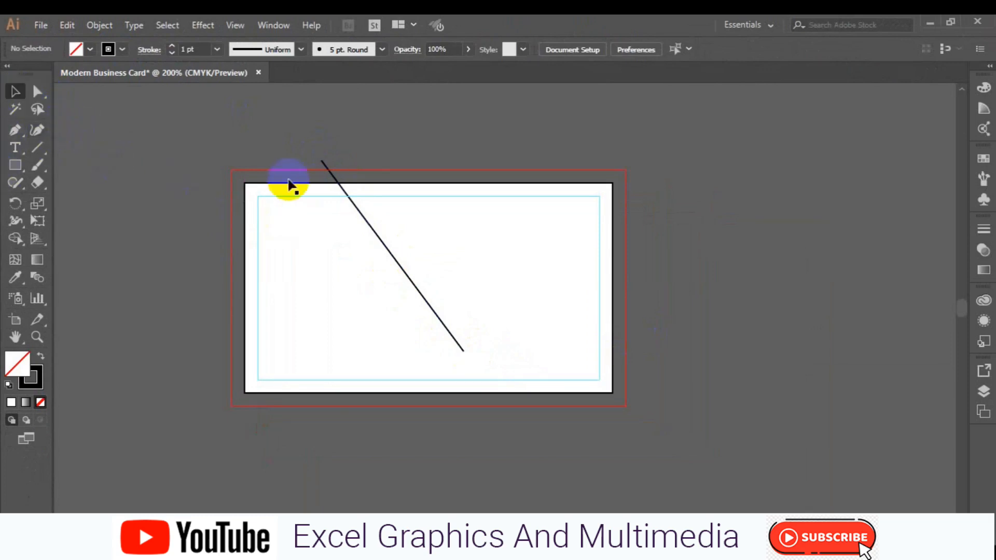
- Alt-drag the diagonal line to make two parallel copies, one on each side
{"action": "left_click", "coordinate": [363, 220]}
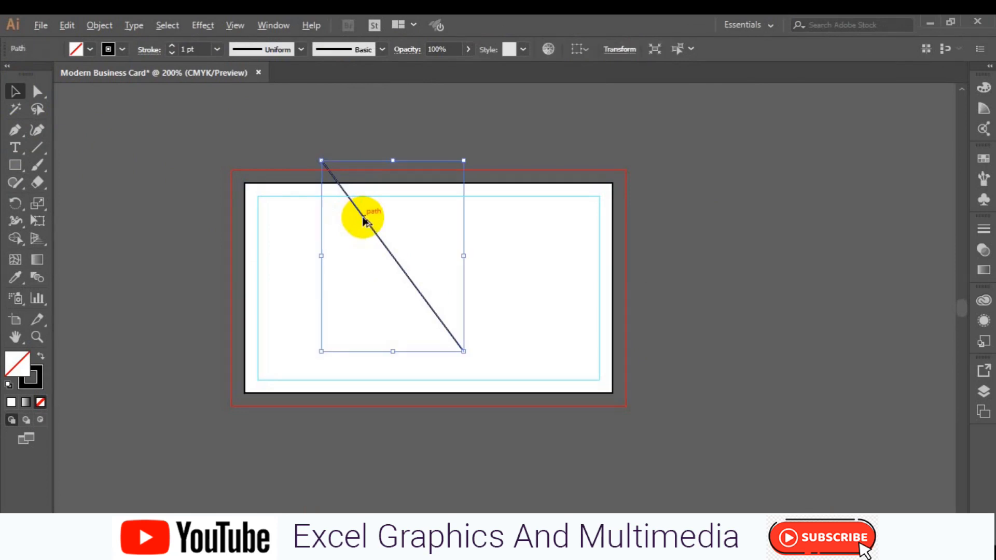
{"action": "left_click", "coordinate": [330, 233]}
{"action": "left_click_drag", "start_coordinate": [330, 232], "coordinate": [330, 230]}
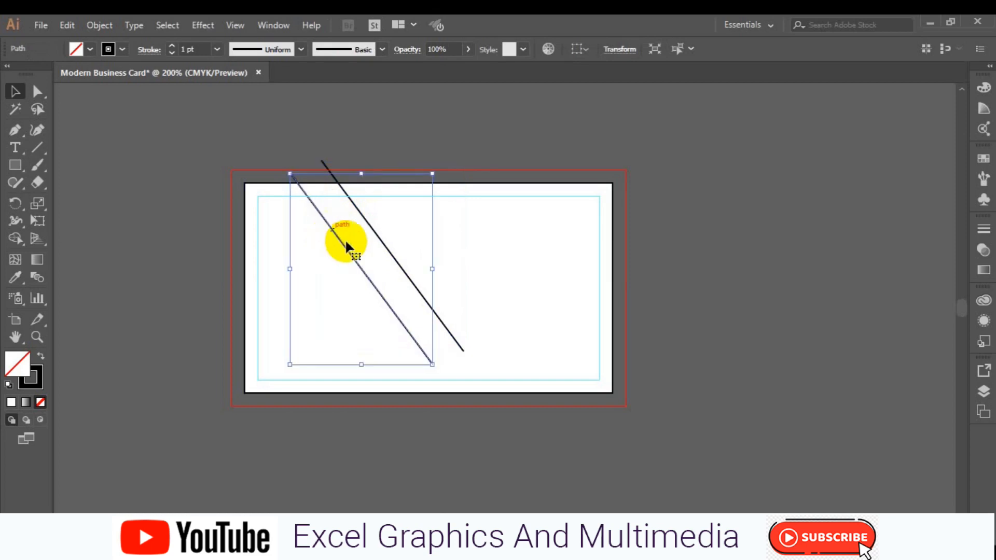
{"action": "left_click", "coordinate": [379, 236]}
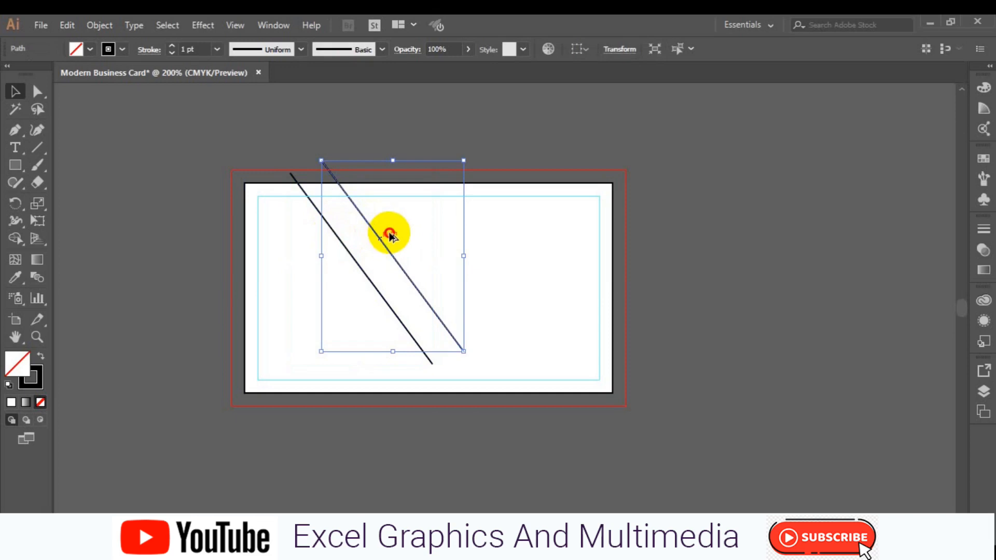
{"action": "left_click_drag", "start_coordinate": [389, 235], "coordinate": [394, 232]}
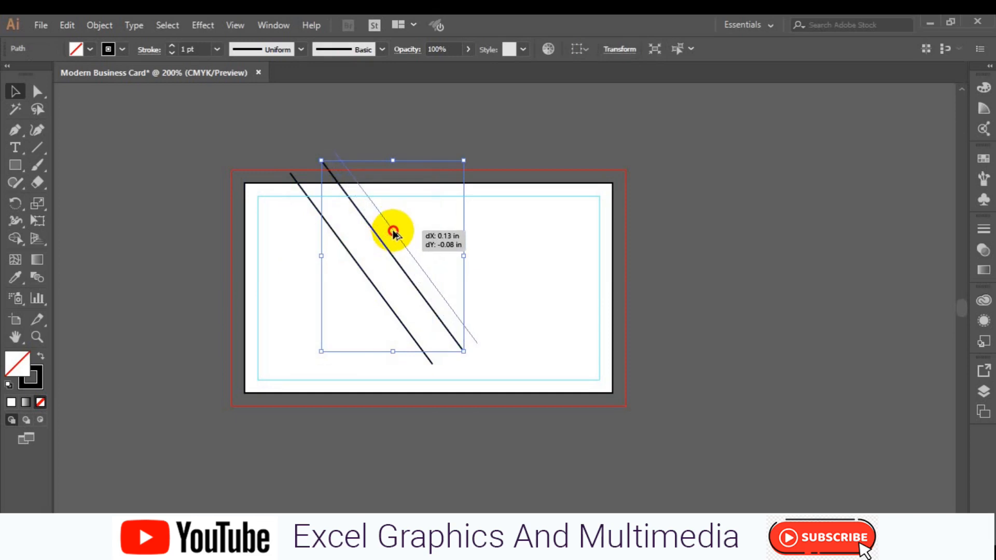
{"action": "left_click_drag", "start_coordinate": [394, 235], "coordinate": [393, 235]}
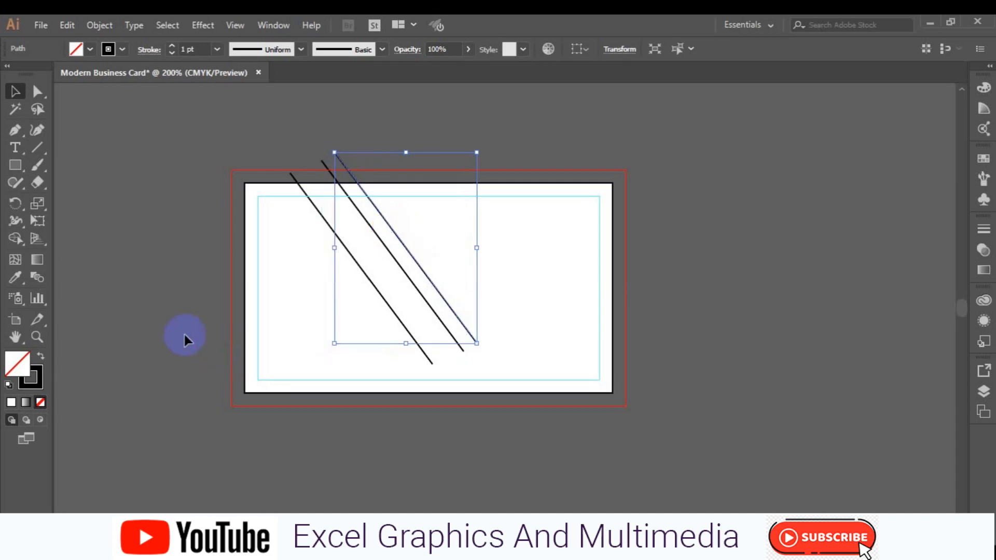
{"action": "left_click", "coordinate": [173, 316]}
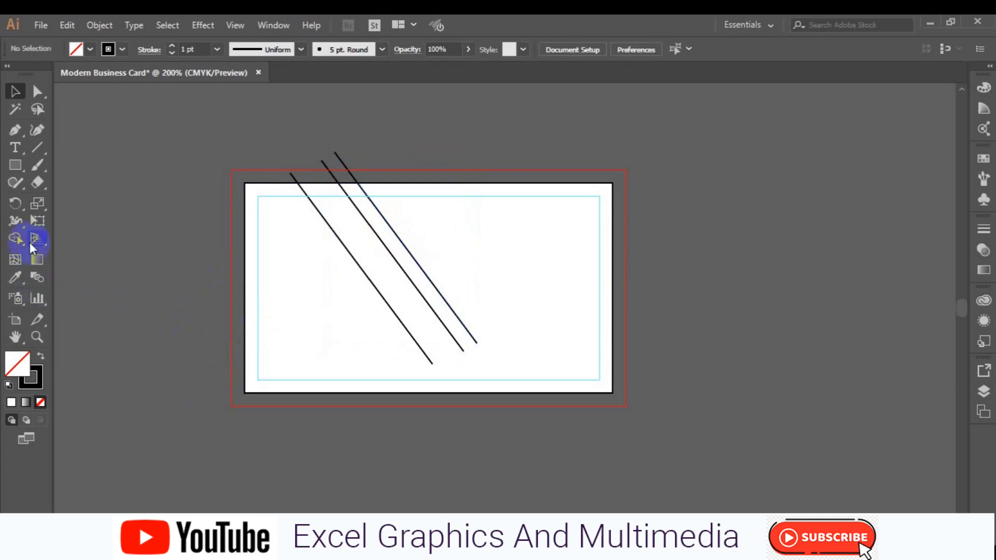
- Reflect the leftmost diagonal line vertically via Transform > Reflect so the mirrored copy crosses it
{"action": "left_click", "coordinate": [15, 129]}
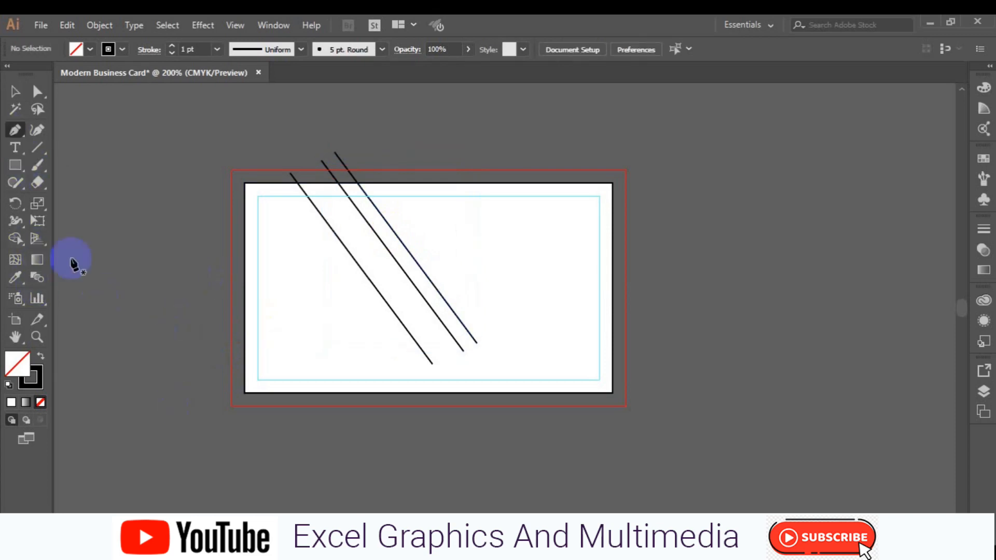
{"action": "left_click", "coordinate": [16, 91]}
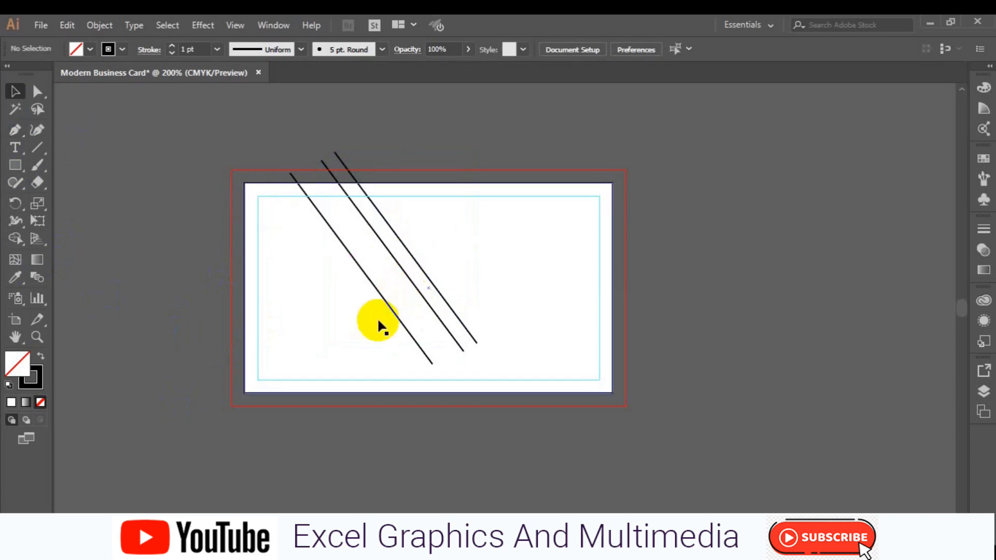
{"action": "left_click", "coordinate": [393, 312]}
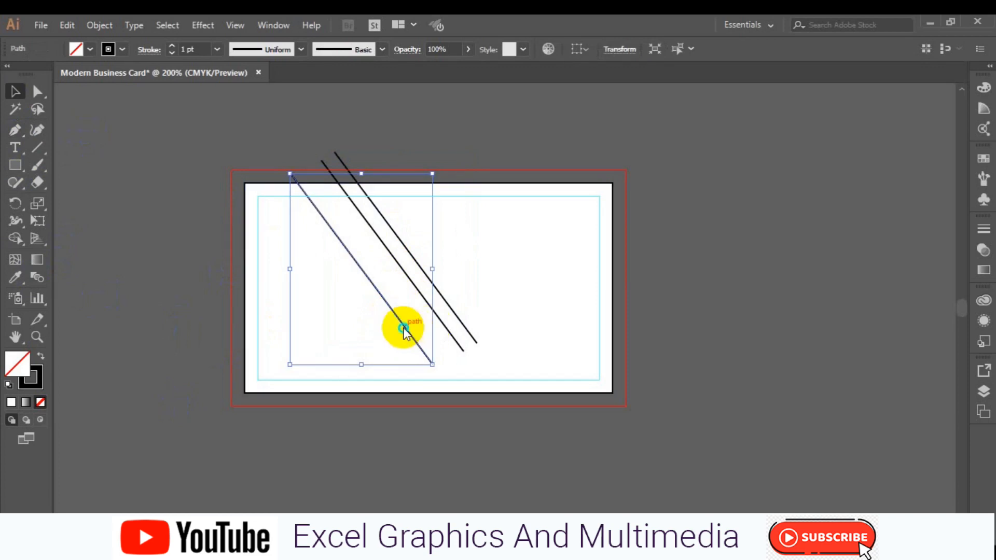
{"action": "right_click", "coordinate": [404, 332]}
{"action": "mouse_move", "coordinate": [456, 257]}
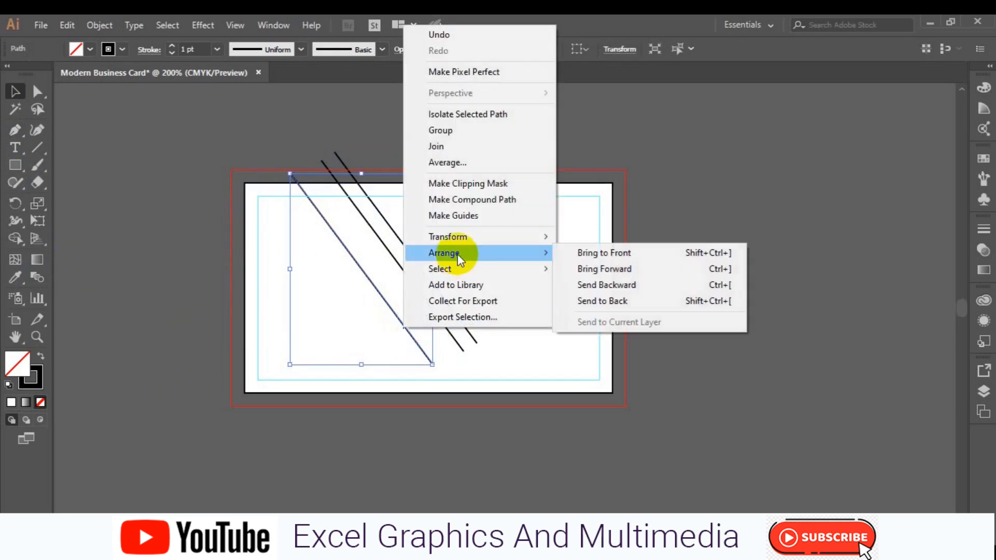
{"action": "mouse_move", "coordinate": [455, 240]}
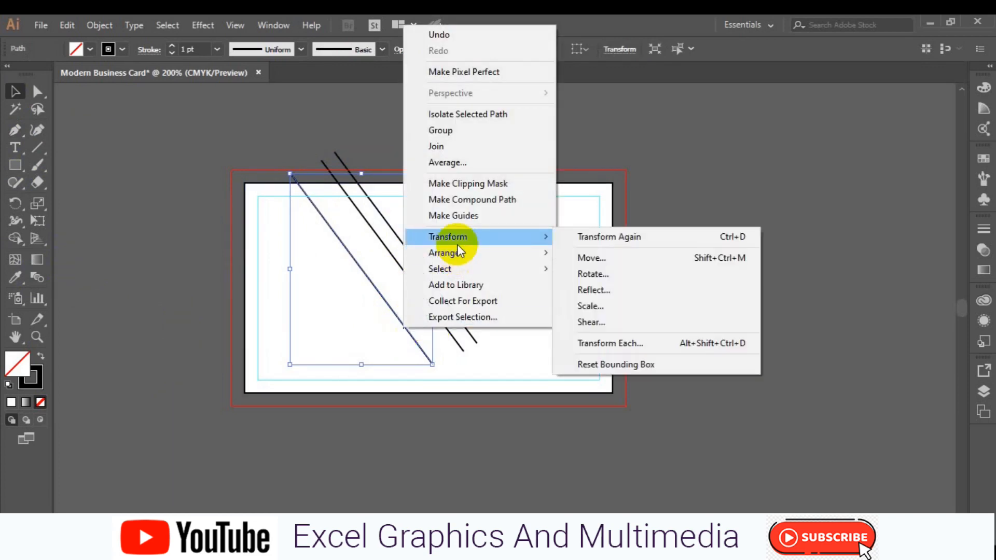
{"action": "left_click", "coordinate": [603, 290]}
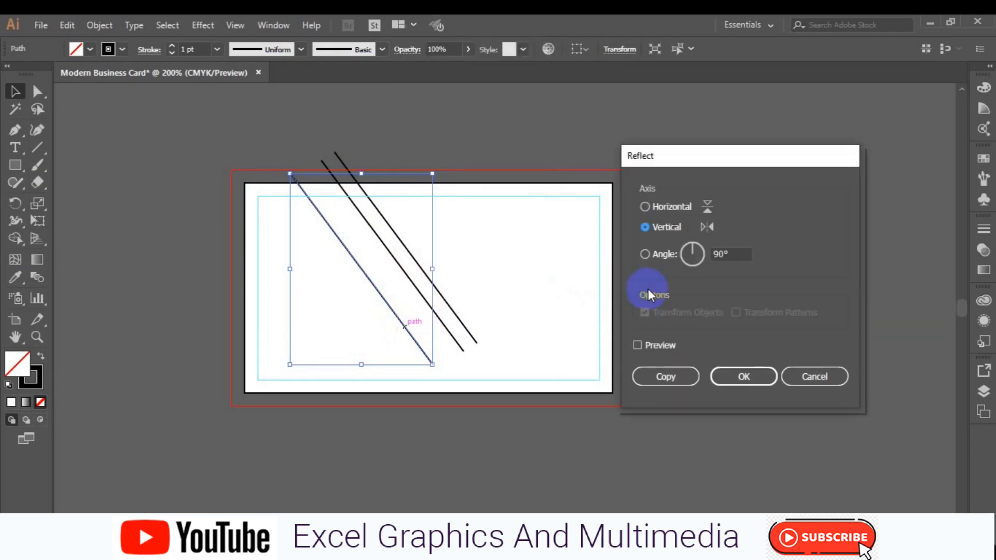
{"action": "left_click", "coordinate": [637, 345]}
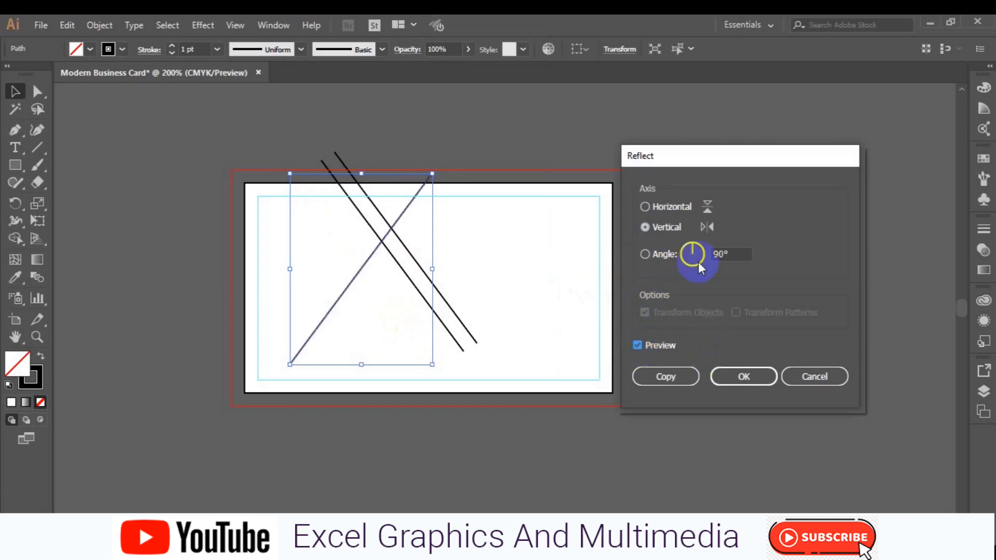
{"action": "left_click", "coordinate": [733, 378]}
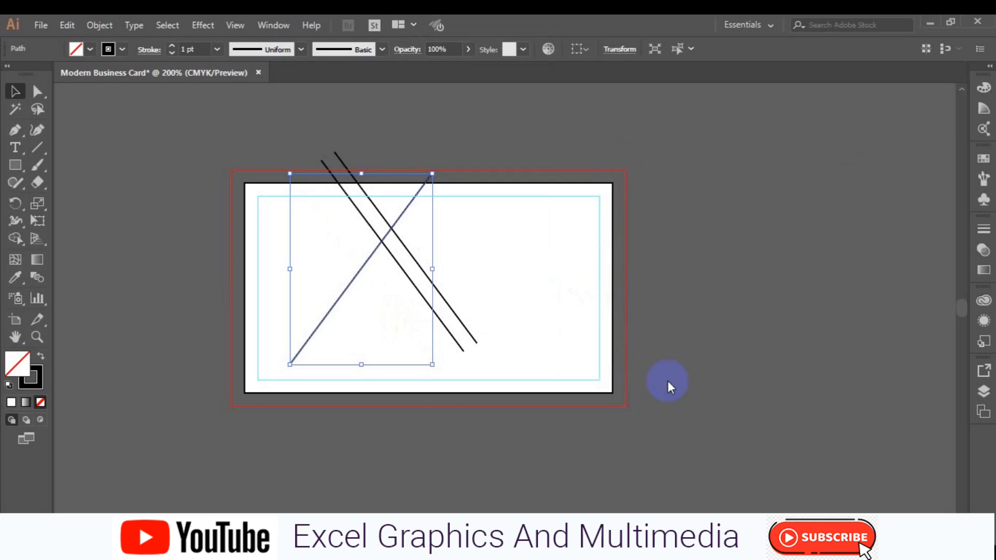
{"action": "key", "text": "ctrl+z"}
{"action": "key", "text": "ctrl+shift+z"}
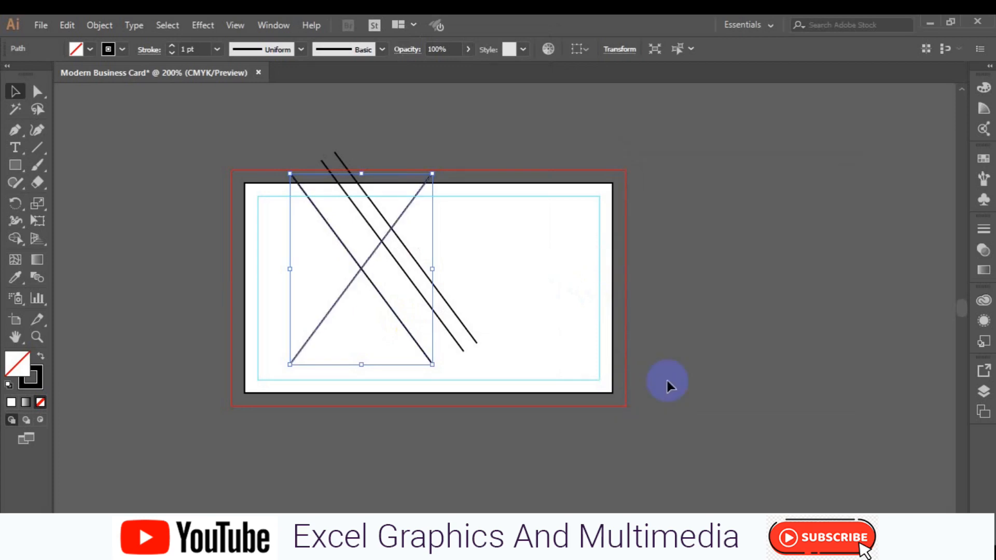
- Move the mirrored line down-right so it crosses all three diagonals
{"action": "left_click_drag", "start_coordinate": [353, 279], "coordinate": [425, 325]}
{"action": "key", "text": "ctrl+z"}
{"action": "left_click", "coordinate": [423, 304]}
{"action": "left_click", "coordinate": [422, 325]}
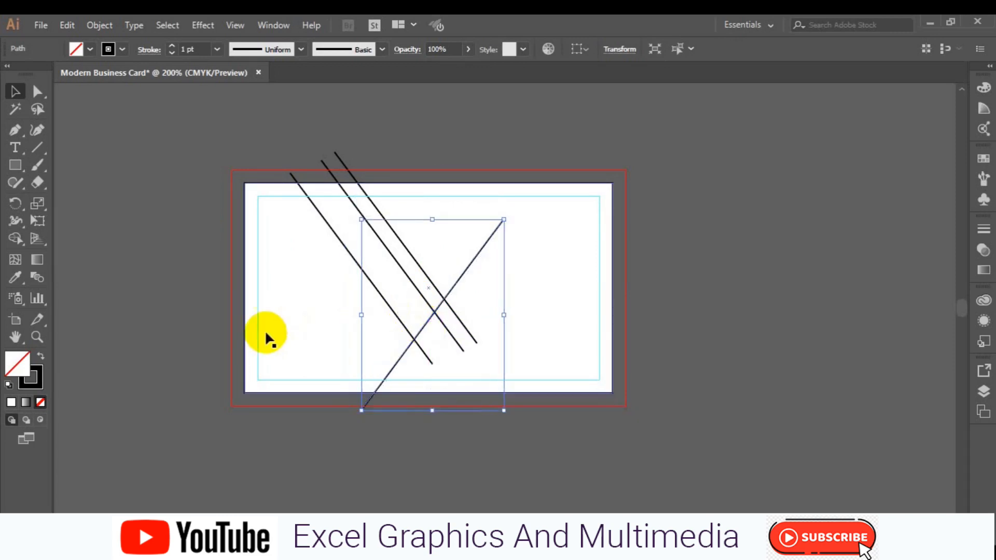
{"action": "left_click_drag", "start_coordinate": [163, 334], "coordinate": [175, 298]}
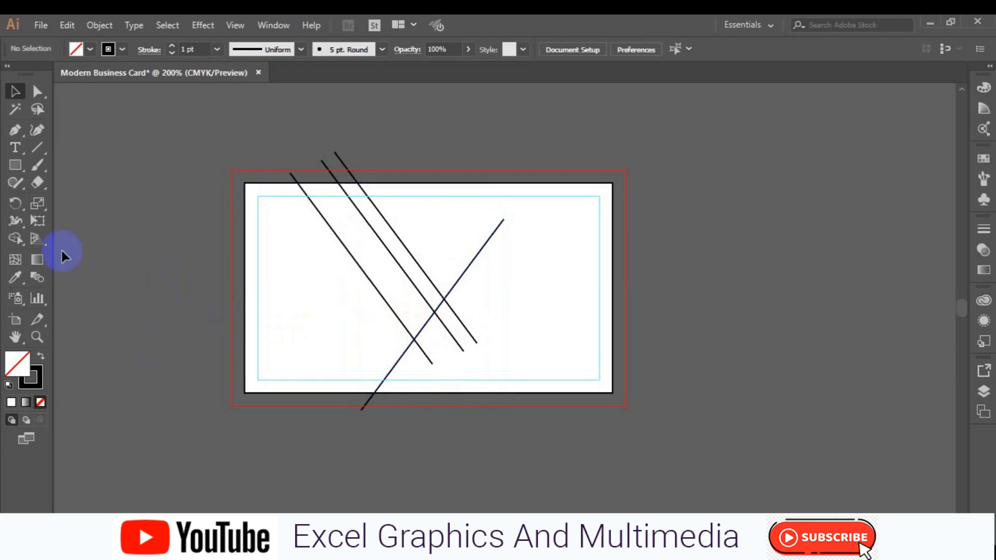
- Draw a short Pen segment joining the left diagonal's lower end to the crossing line, then reset default colours
{"action": "left_click", "coordinate": [14, 130]}
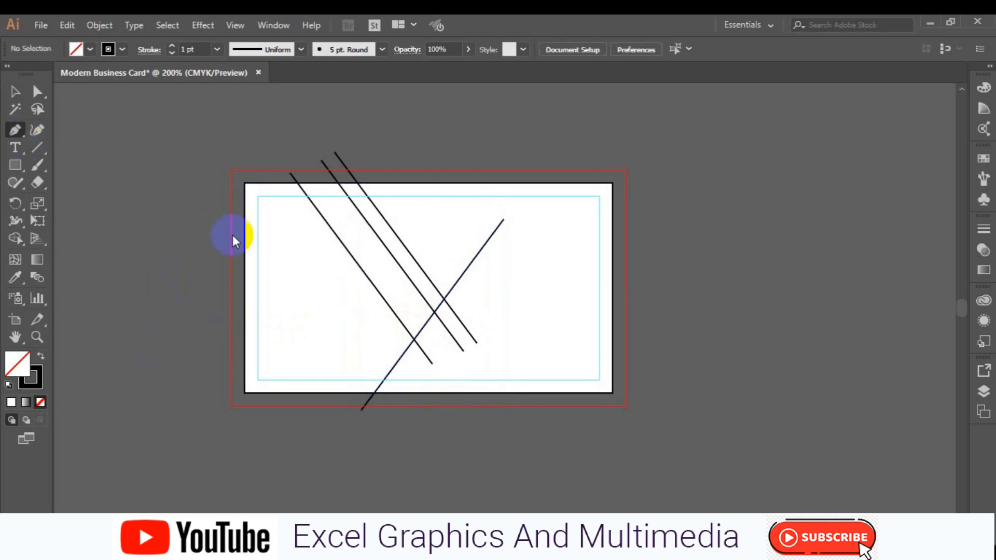
{"action": "left_click", "coordinate": [425, 354]}
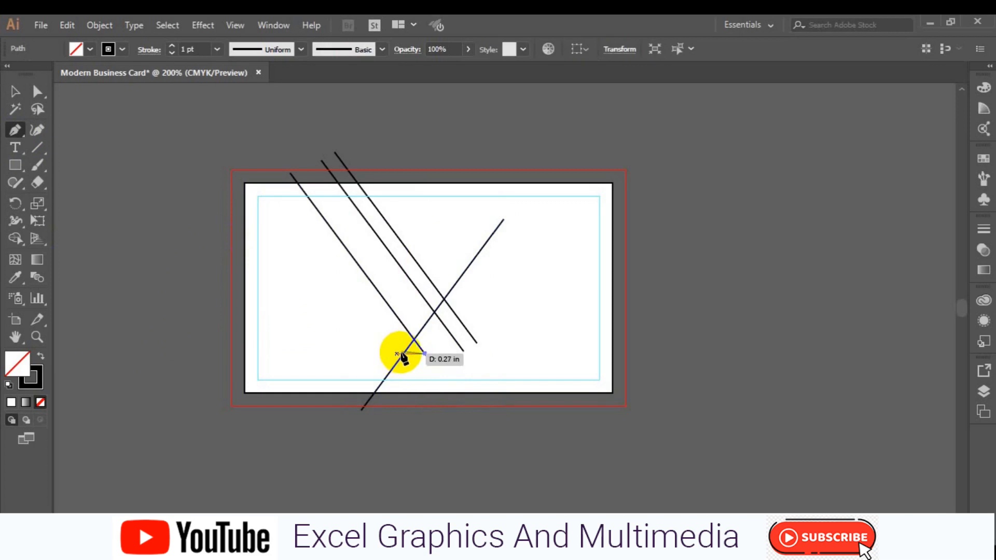
{"action": "left_click", "coordinate": [402, 354]}
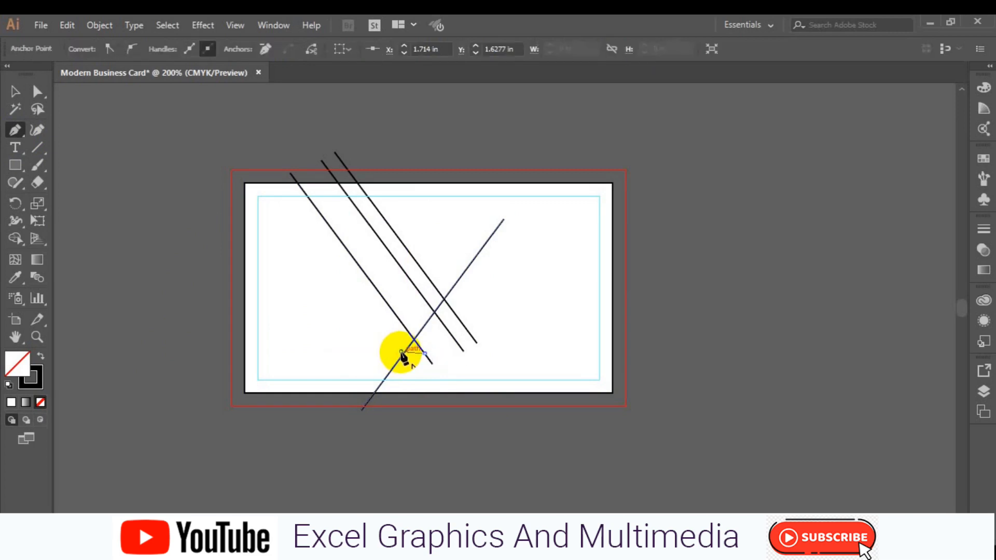
{"action": "left_click", "coordinate": [454, 440], "text": "ctrl"}
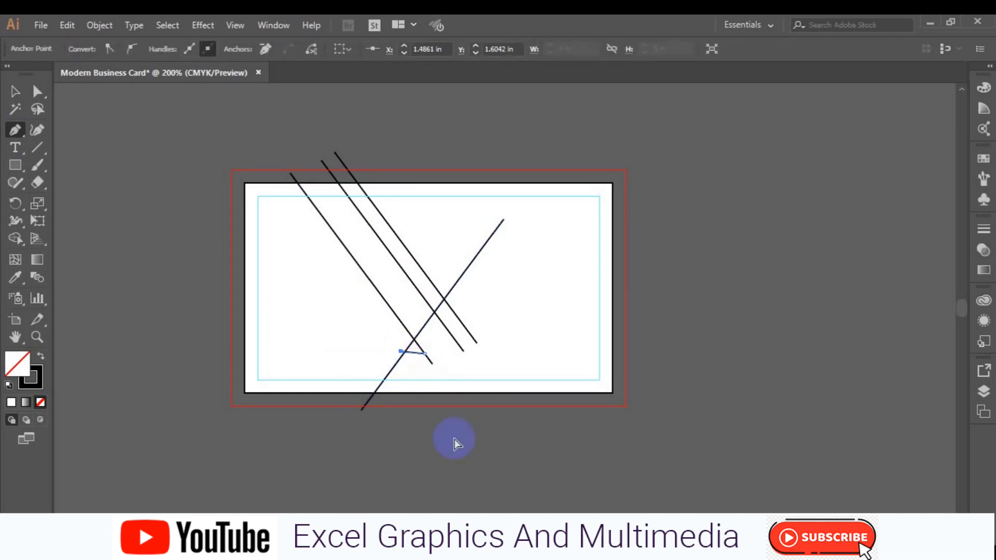
{"action": "key", "text": "v"}
{"action": "key", "text": "d"}
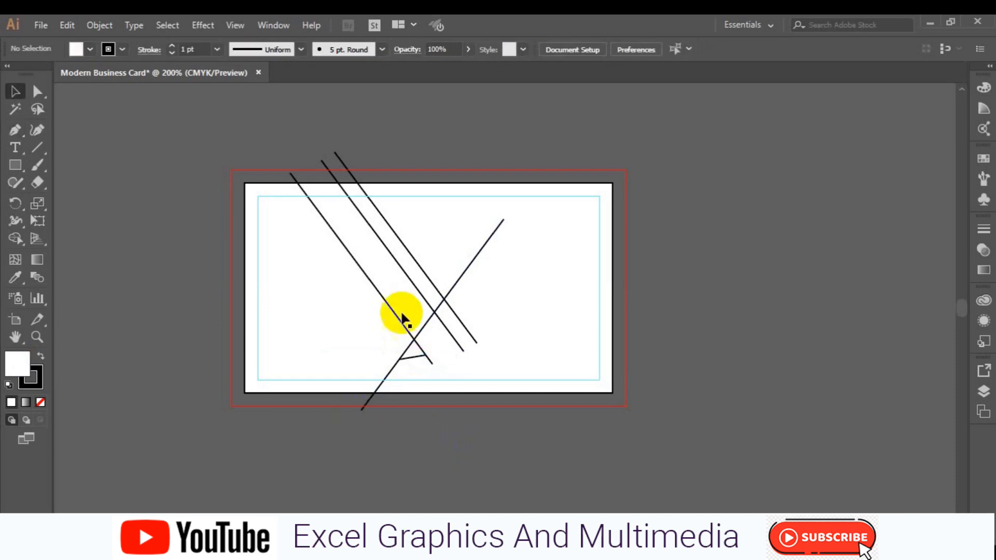
- Alt-drag copies of the rising diagonal so four up-right strokes cross the three falling ones
{"action": "left_click", "coordinate": [471, 264]}
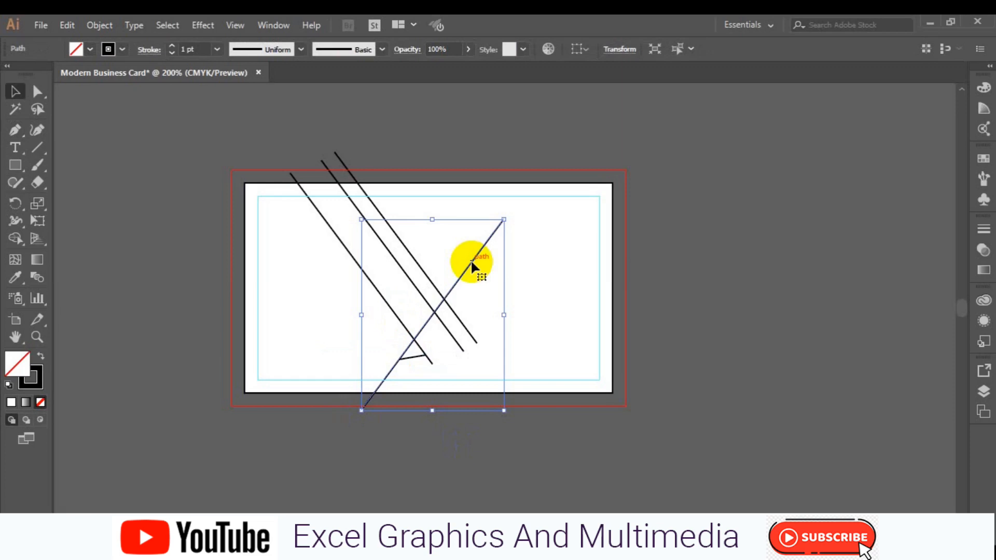
{"action": "left_click_drag", "start_coordinate": [472, 265], "coordinate": [489, 275]}
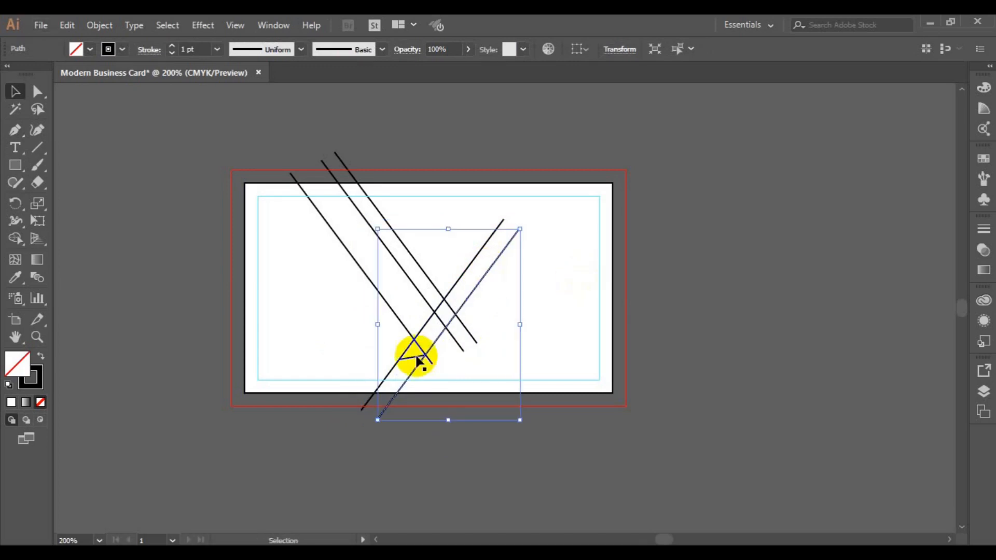
{"action": "left_click", "coordinate": [368, 404]}
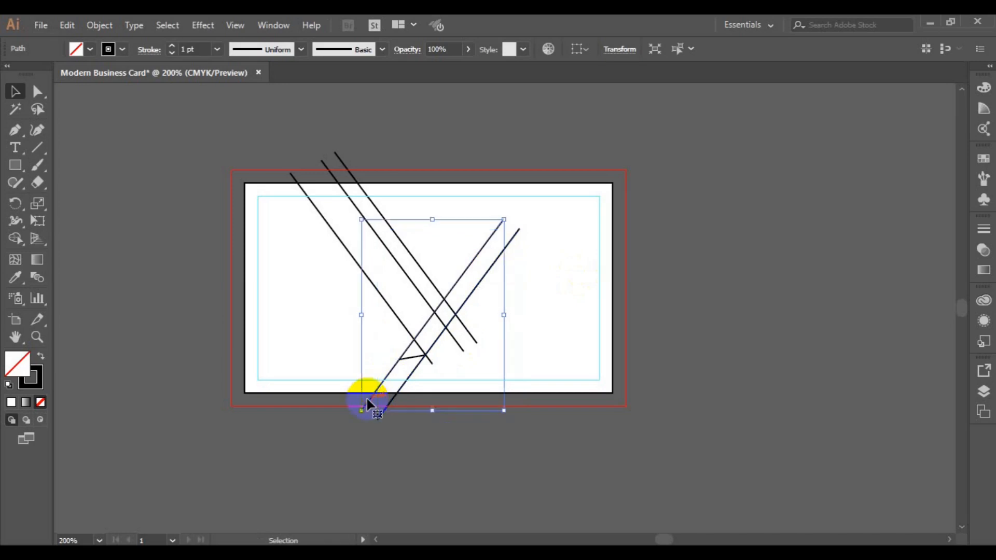
{"action": "left_click_drag", "start_coordinate": [368, 404], "coordinate": [328, 405]}
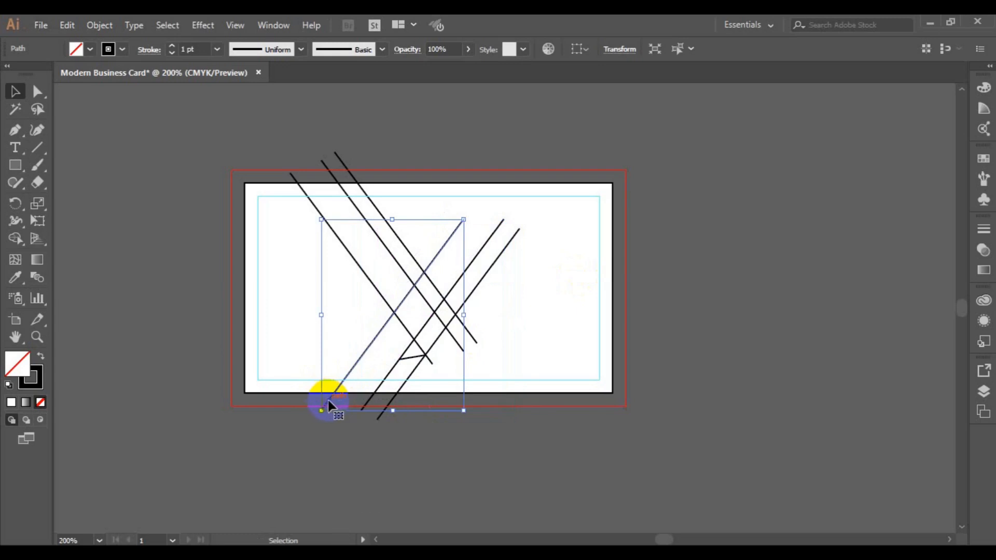
{"action": "left_click_drag", "start_coordinate": [326, 399], "coordinate": [282, 394]}
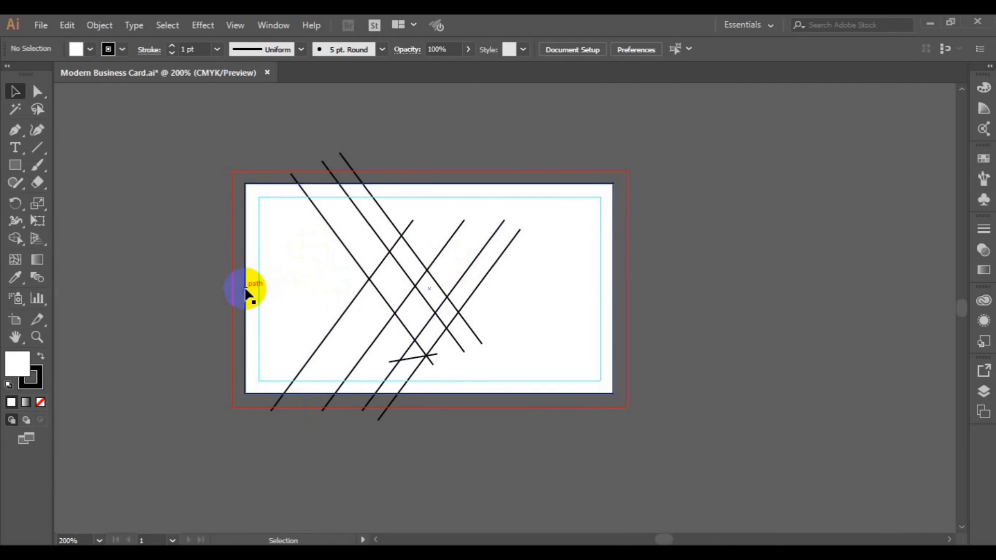
- Set the card rectangle's fill to None and use Arrange > Bring to Front on it
{"action": "left_click", "coordinate": [248, 288]}
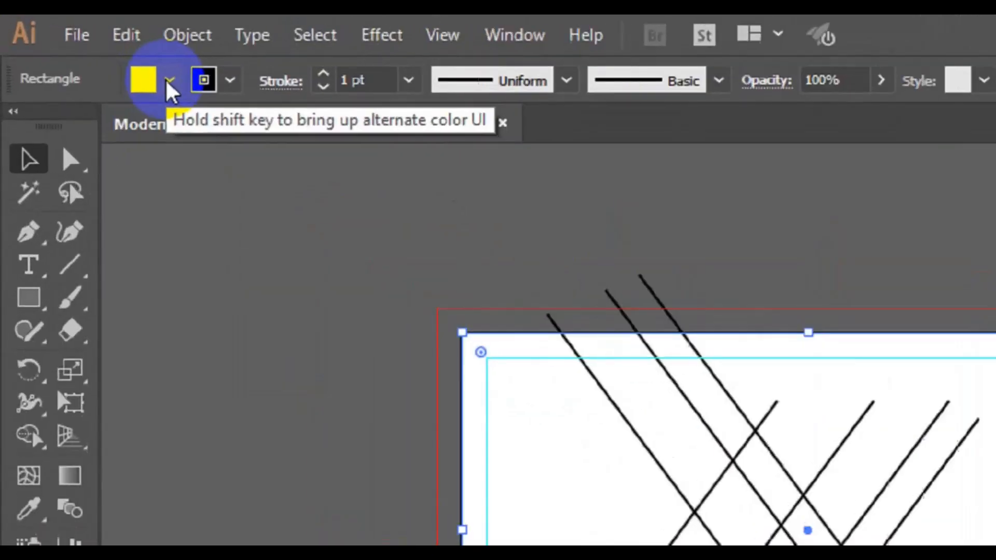
{"action": "left_click", "coordinate": [168, 82]}
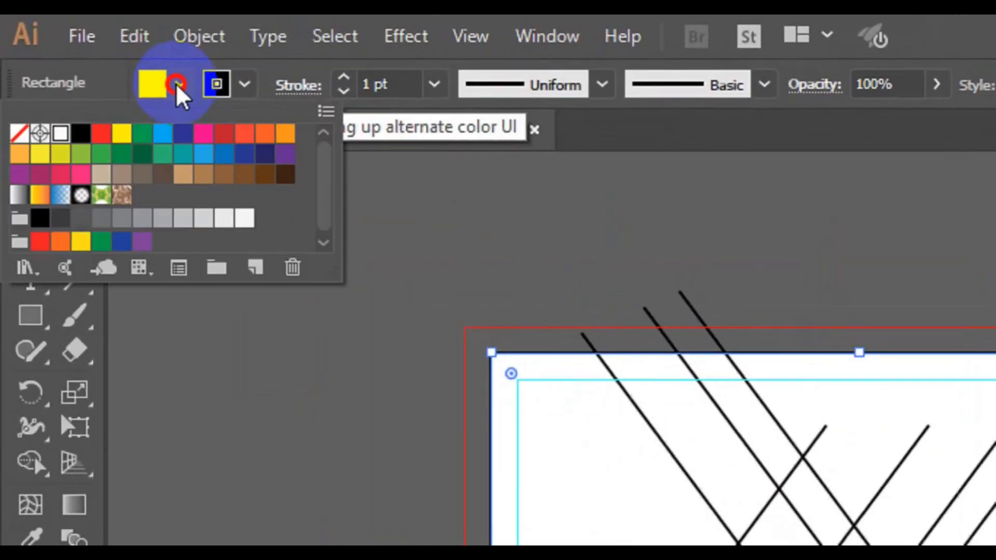
{"action": "left_click", "coordinate": [20, 136]}
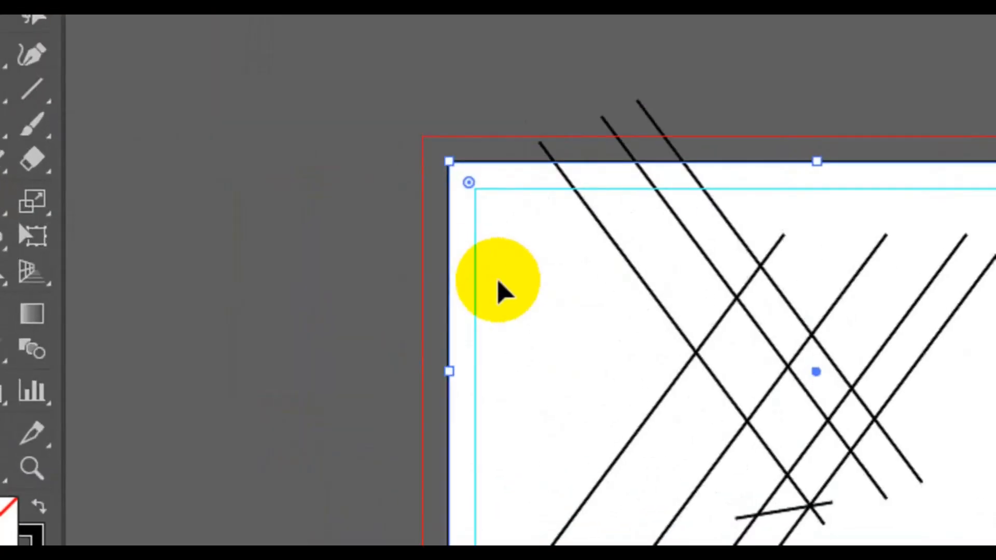
{"action": "right_click", "coordinate": [499, 285]}
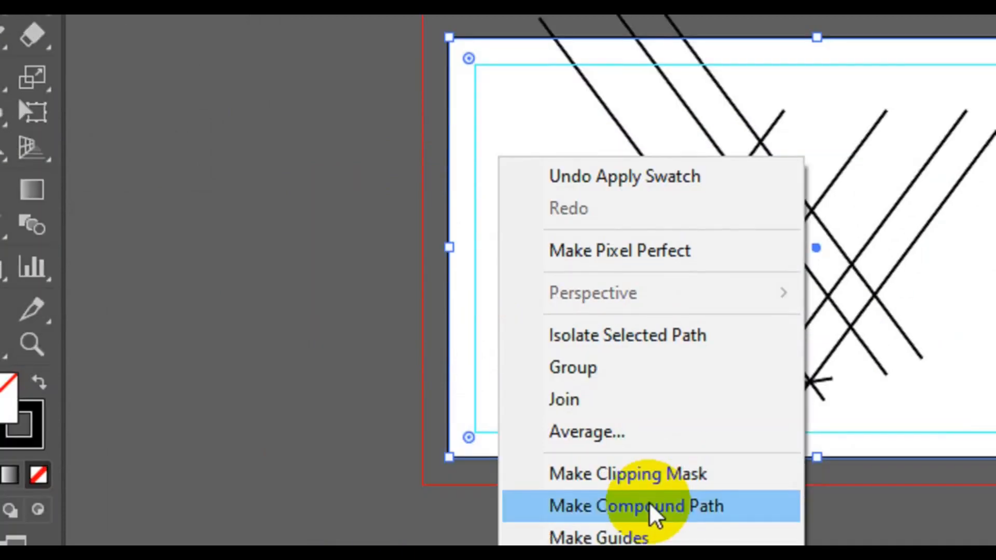
{"action": "mouse_move", "coordinate": [655, 447]}
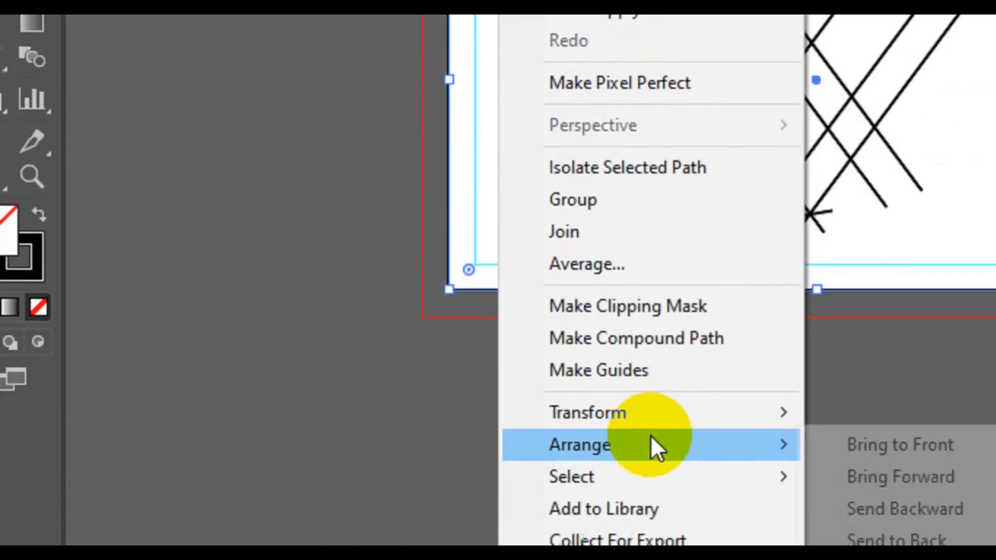
{"action": "left_click", "coordinate": [924, 445]}
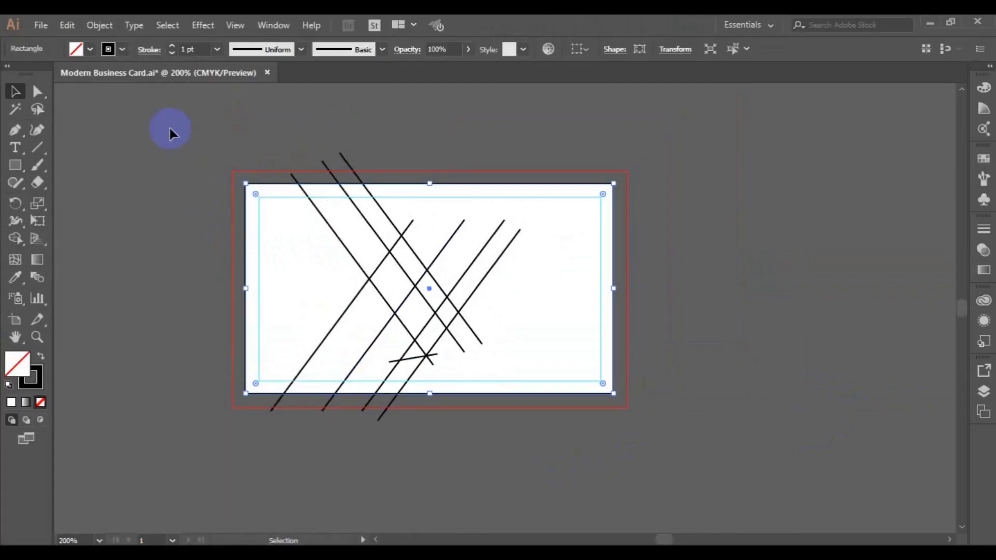
- Select everything and use Shape Builder to merge the diagonal band into one black, strokeless shape
{"action": "left_click_drag", "start_coordinate": [170, 129], "coordinate": [700, 416]}
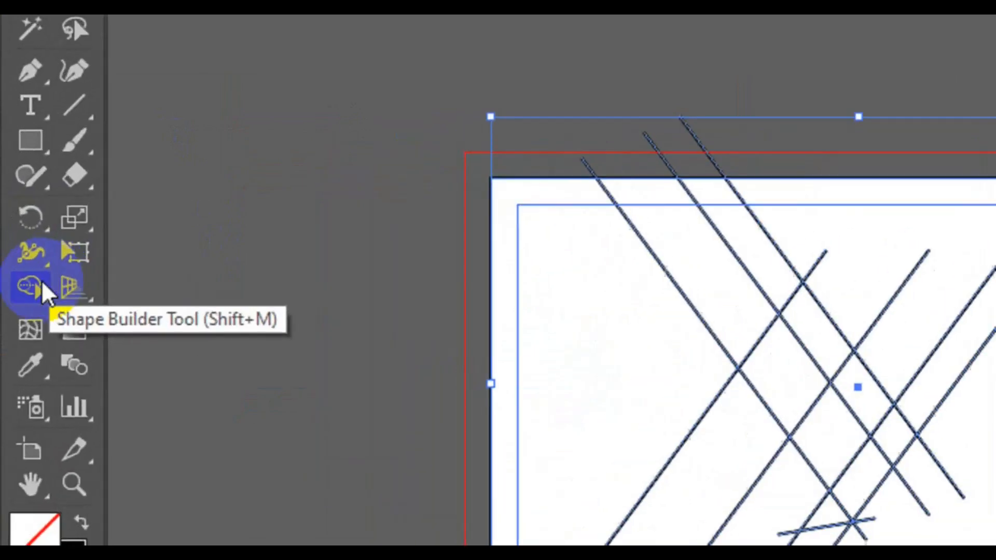
{"action": "left_click", "coordinate": [17, 238]}
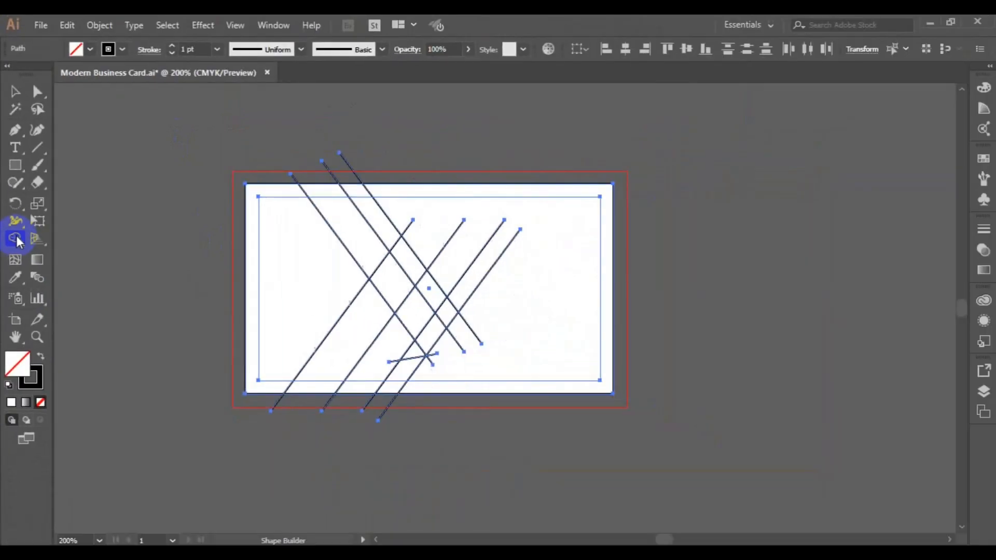
{"action": "left_click", "coordinate": [90, 49]}
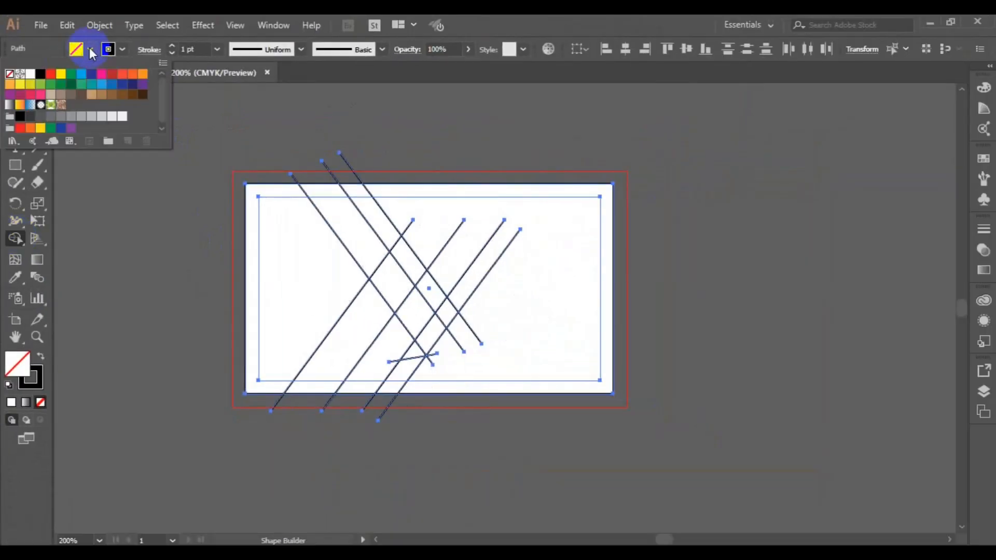
{"action": "left_click", "coordinate": [40, 75]}
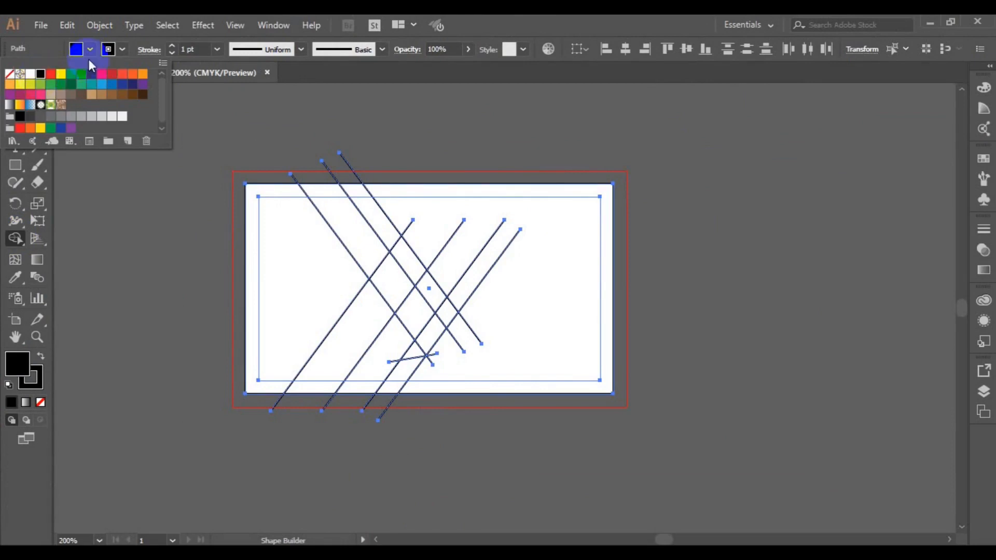
{"action": "left_click", "coordinate": [121, 50]}
{"action": "left_click", "coordinate": [121, 50]}
{"action": "left_click", "coordinate": [9, 75]}
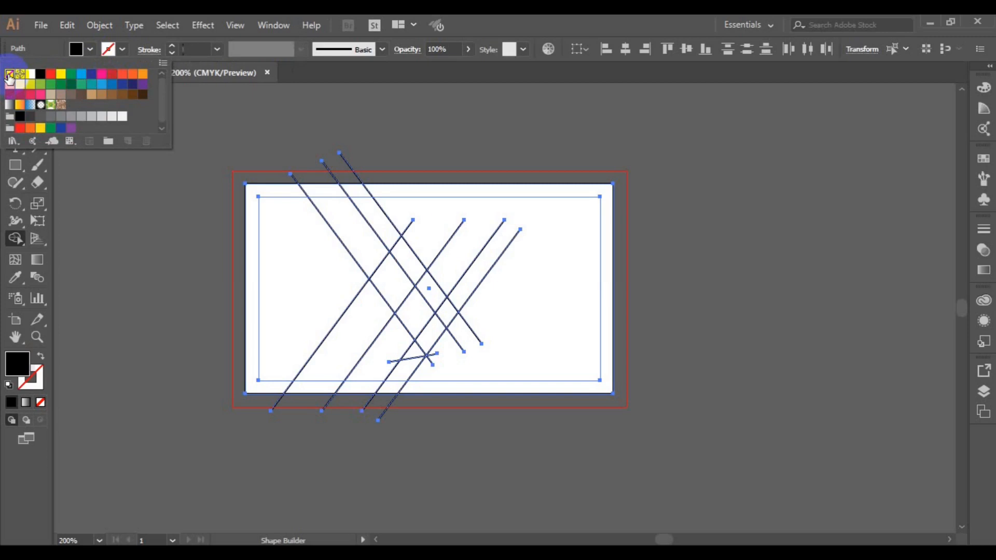
{"action": "left_click", "coordinate": [343, 229]}
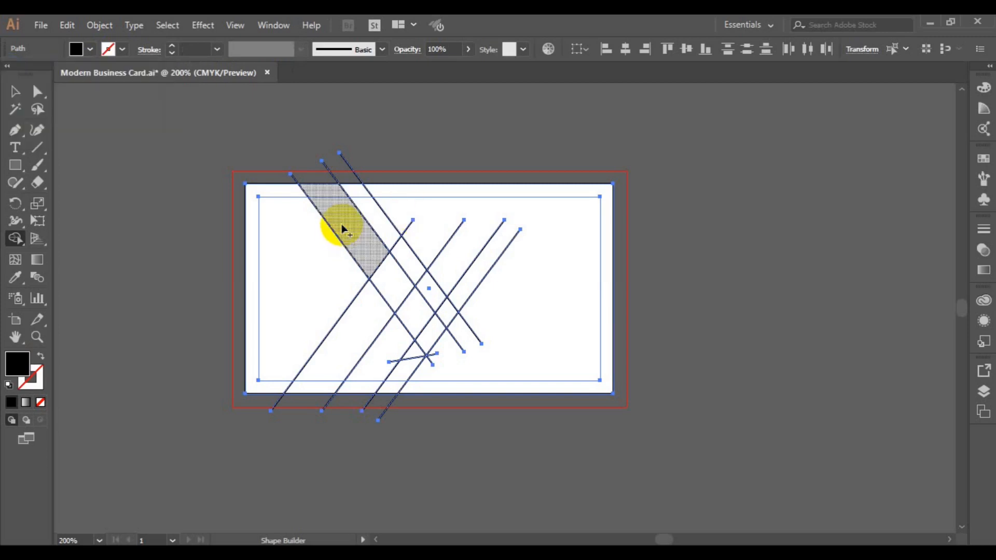
{"action": "left_click_drag", "start_coordinate": [340, 224], "coordinate": [429, 331]}
{"action": "left_click_drag", "start_coordinate": [430, 334], "coordinate": [432, 335]}
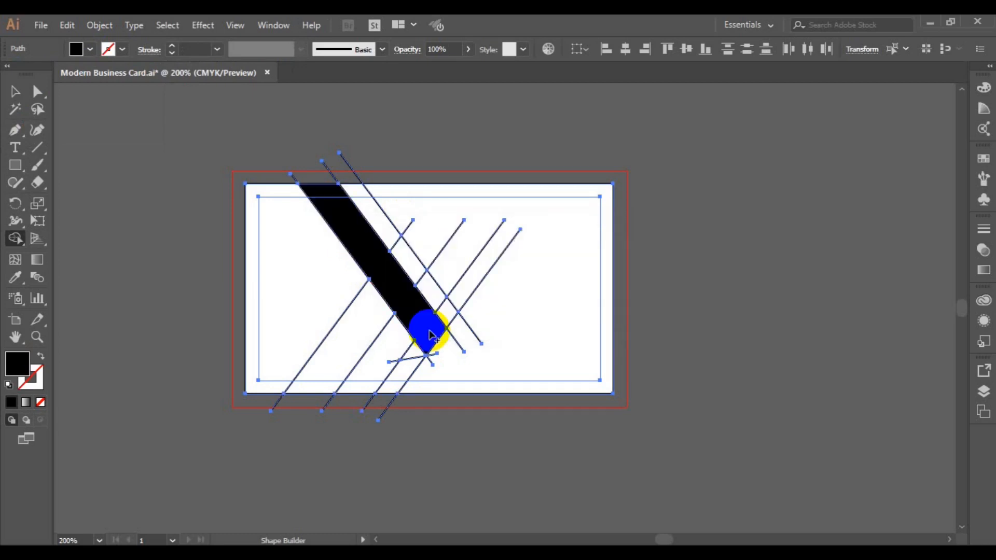
- Fill the upper strip, small triangle and lower-left band with 50% grey using Shape Builder
{"action": "left_click", "coordinate": [93, 50]}
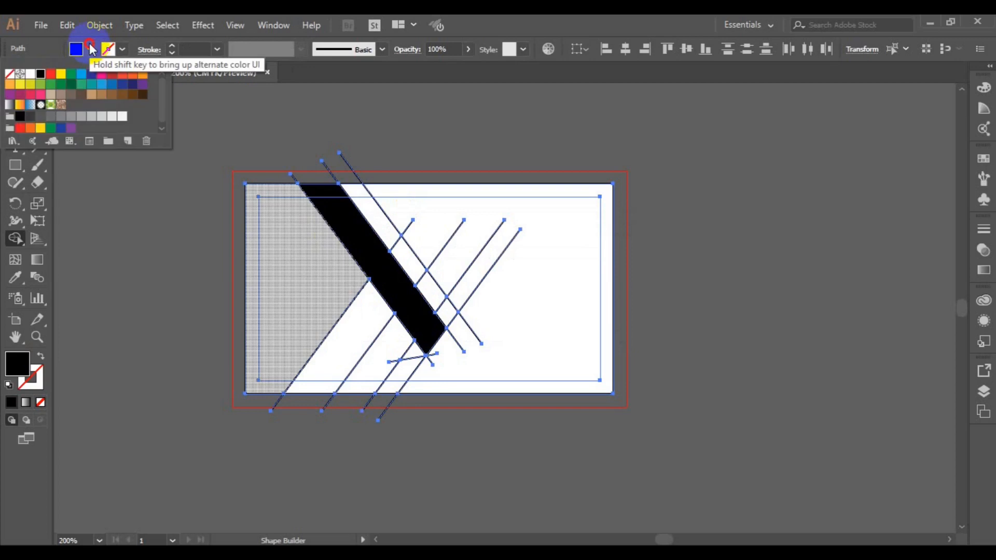
{"action": "left_click", "coordinate": [64, 116]}
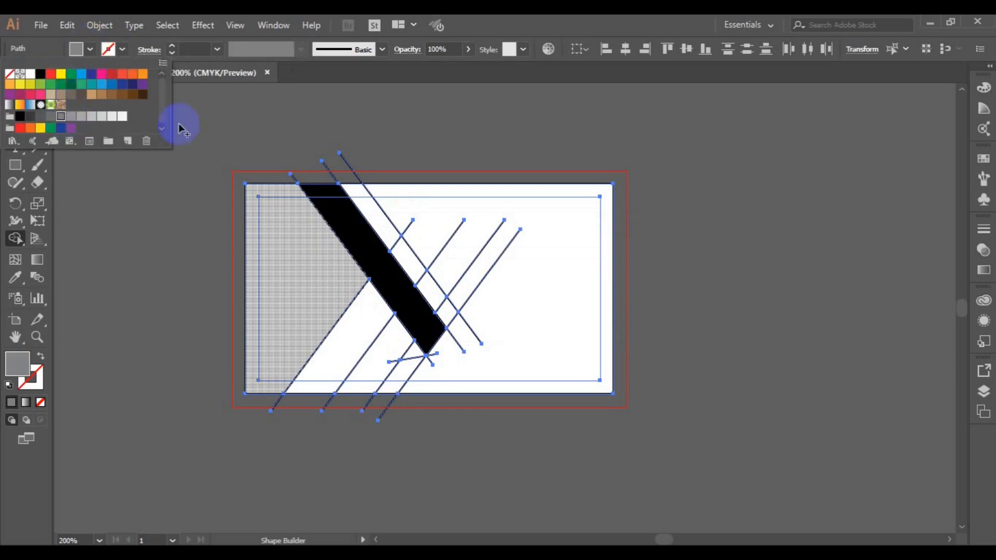
{"action": "left_click", "coordinate": [353, 193]}
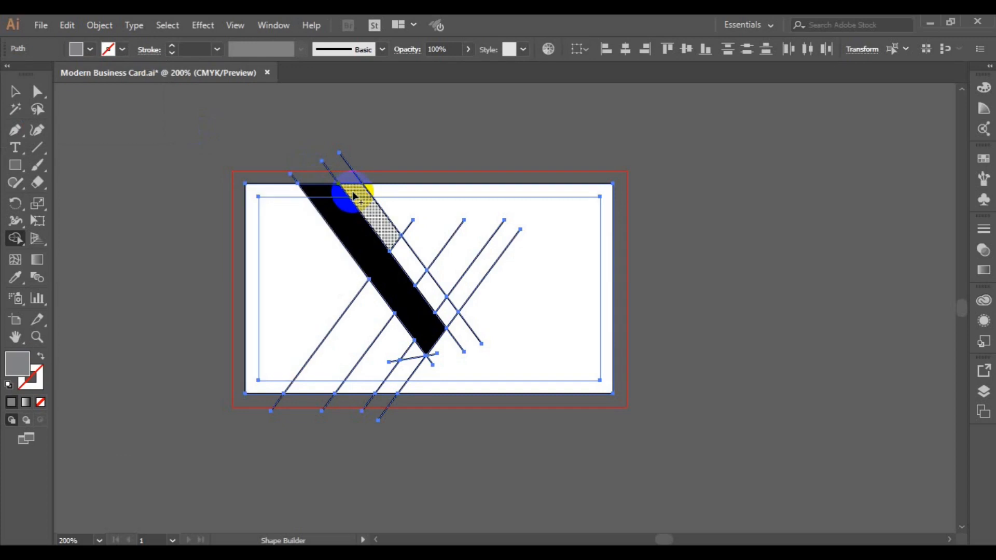
{"action": "left_click", "coordinate": [352, 193]}
{"action": "mouse_move", "coordinate": [354, 195]}
{"action": "left_mouse_down"}
{"action": "mouse_move", "coordinate": [396, 232]}
{"action": "mouse_move", "coordinate": [450, 309]}
{"action": "left_mouse_up"}
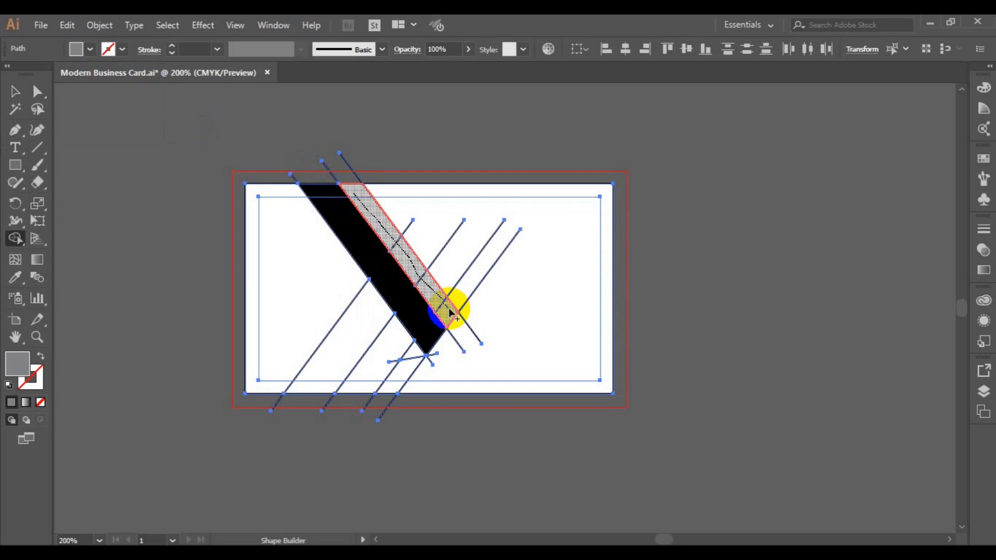
{"action": "left_click", "coordinate": [415, 356]}
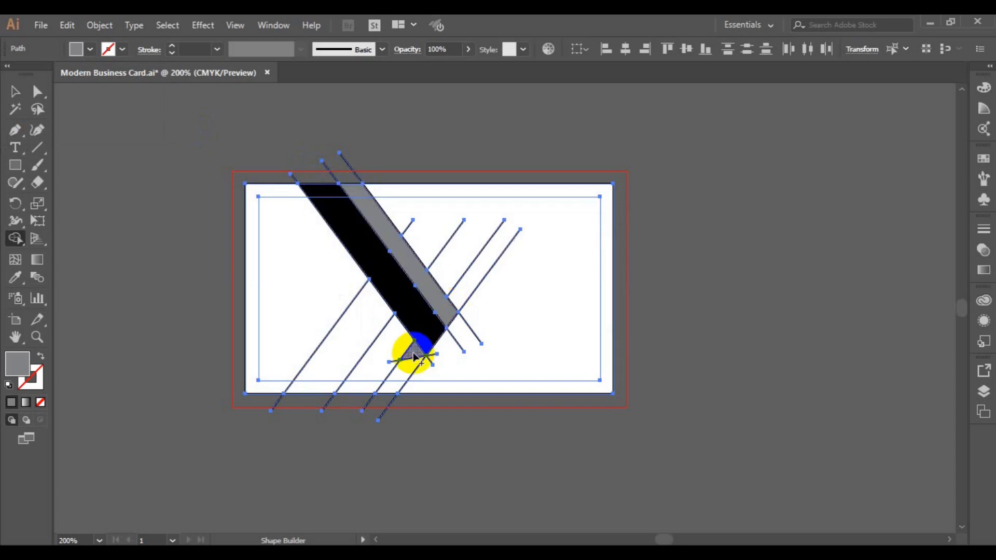
{"action": "left_click", "coordinate": [407, 329]}
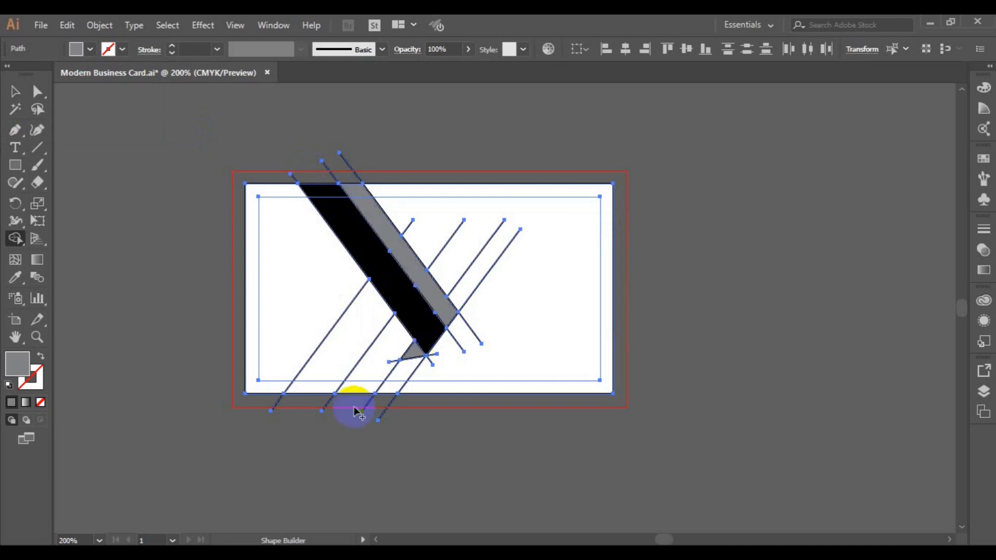
{"action": "left_click", "coordinate": [353, 332]}
{"action": "left_click", "coordinate": [270, 253]}
- With Shape Builder, colour the lower middle rising band brown-grey and the big left region light grey
{"action": "left_click", "coordinate": [89, 50]}
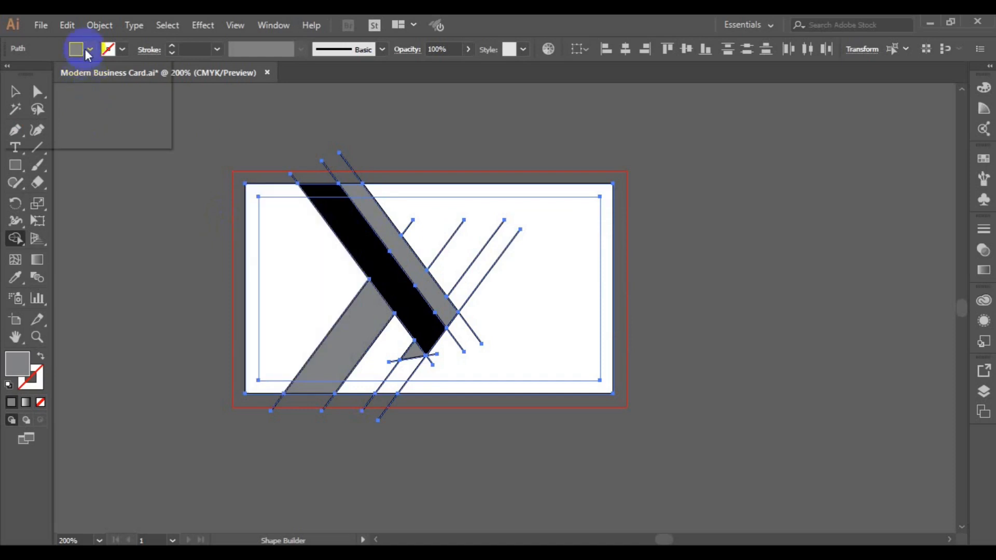
{"action": "left_click", "coordinate": [71, 95]}
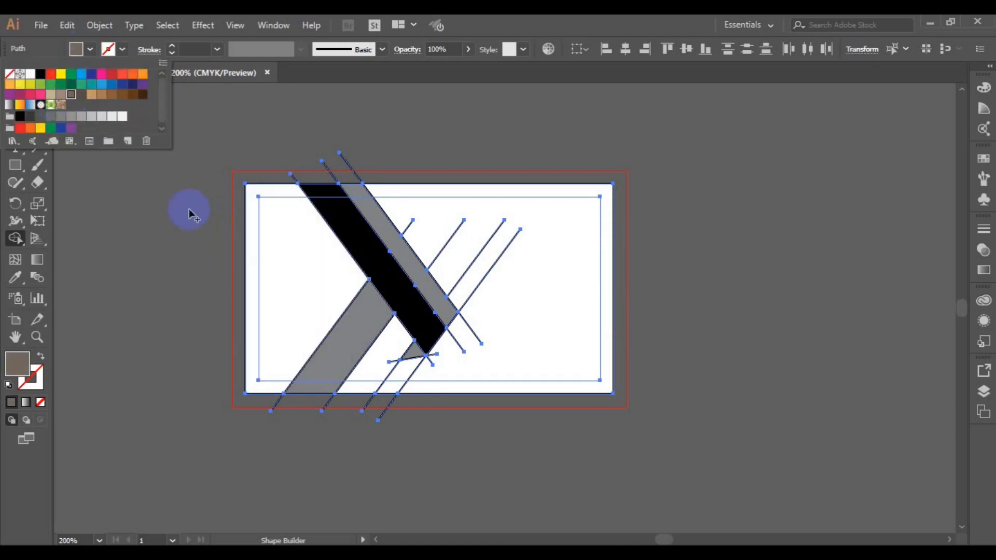
{"action": "left_click", "coordinate": [384, 359]}
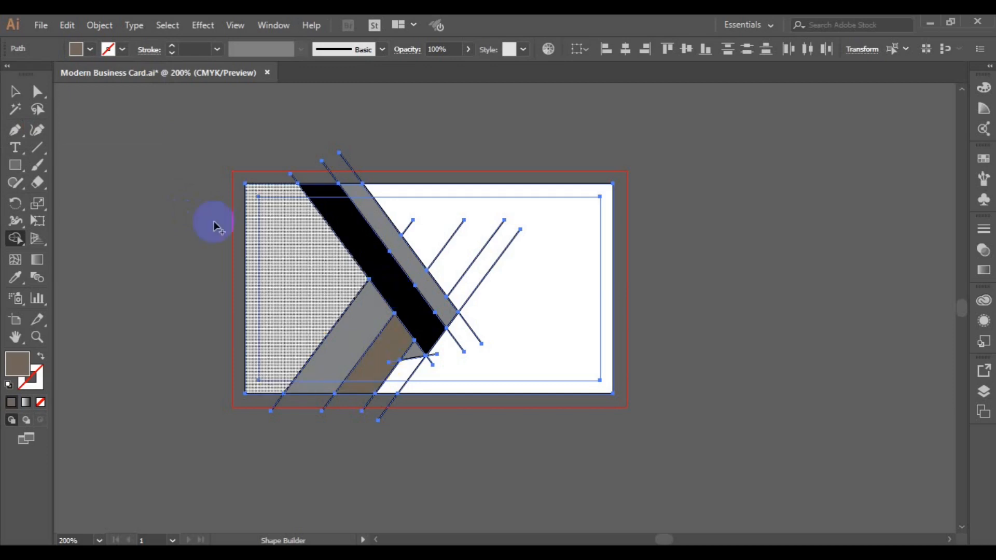
{"action": "left_click", "coordinate": [91, 49]}
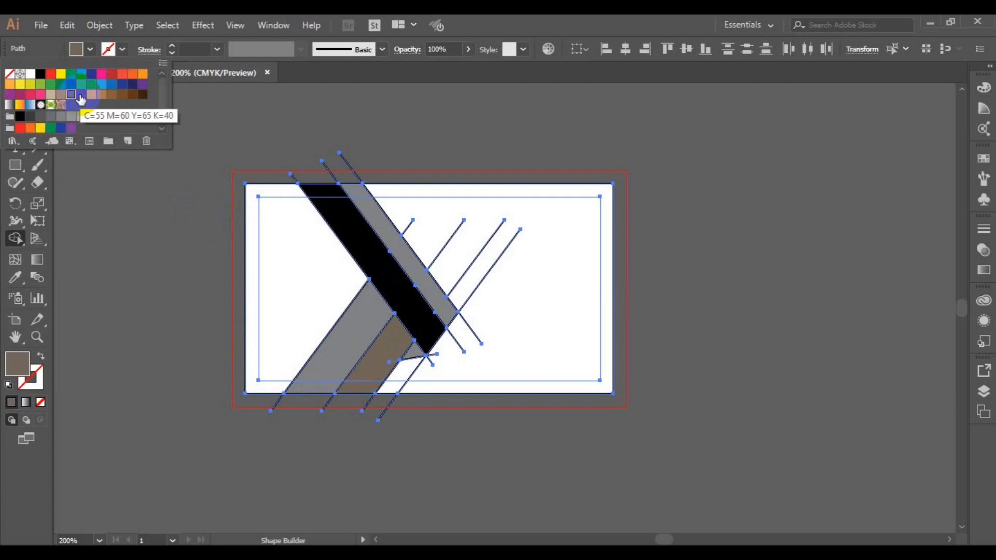
{"action": "left_click", "coordinate": [82, 116]}
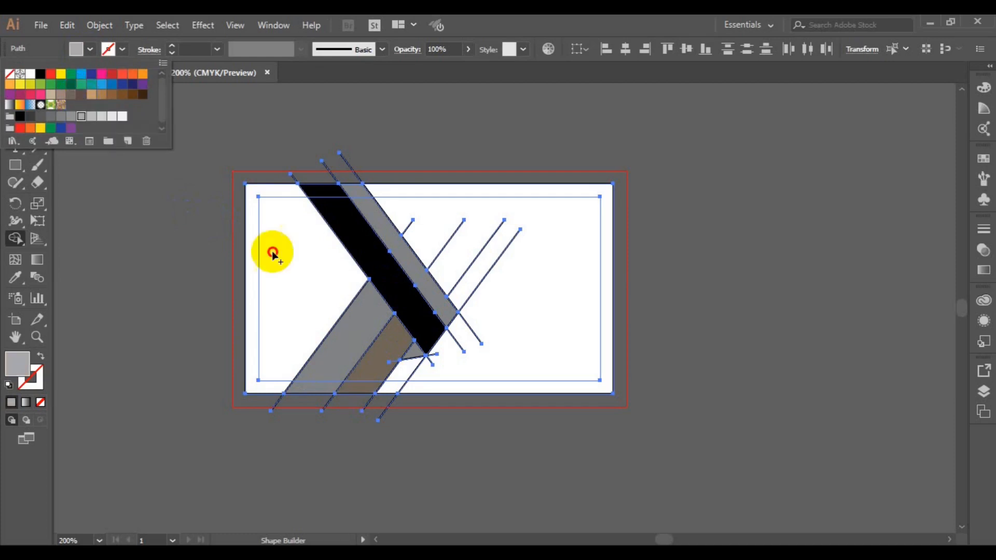
{"action": "left_click", "coordinate": [272, 252]}
{"action": "left_click", "coordinate": [272, 253]}
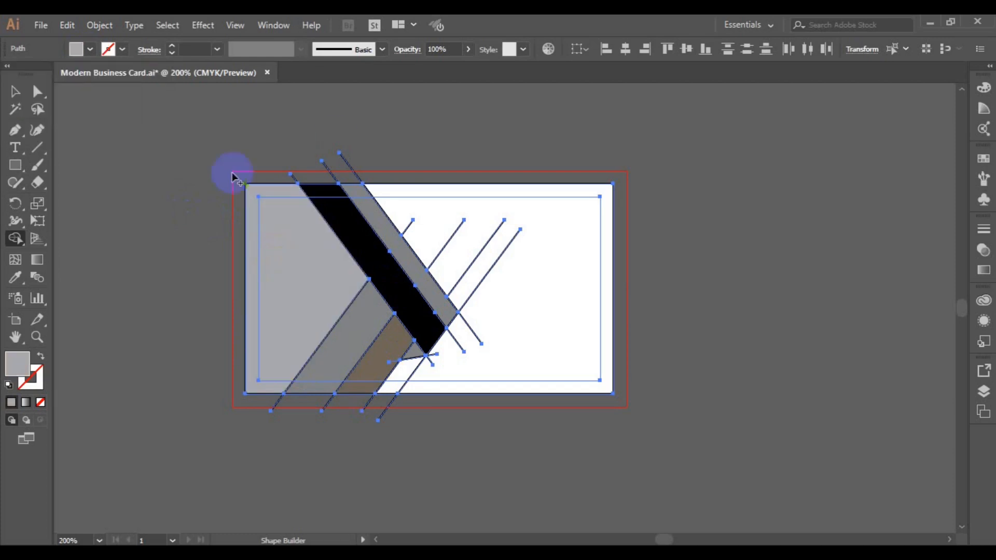
- Delete the leftover diagonal construction lines and short line pieces around the black band
{"action": "left_click", "coordinate": [14, 92]}
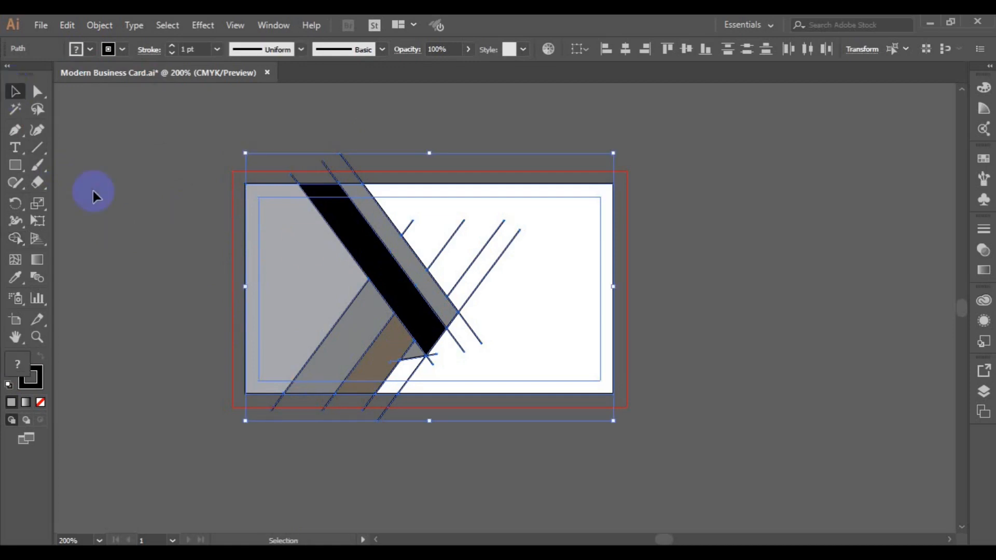
{"action": "left_click", "coordinate": [476, 250]}
{"action": "left_click", "coordinate": [472, 293]}
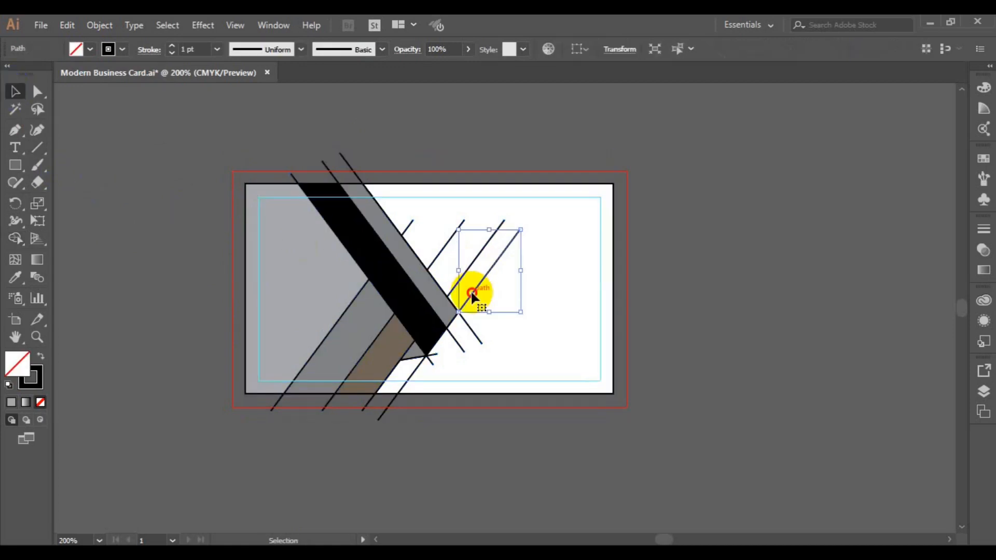
{"action": "key", "text": "Delete"}
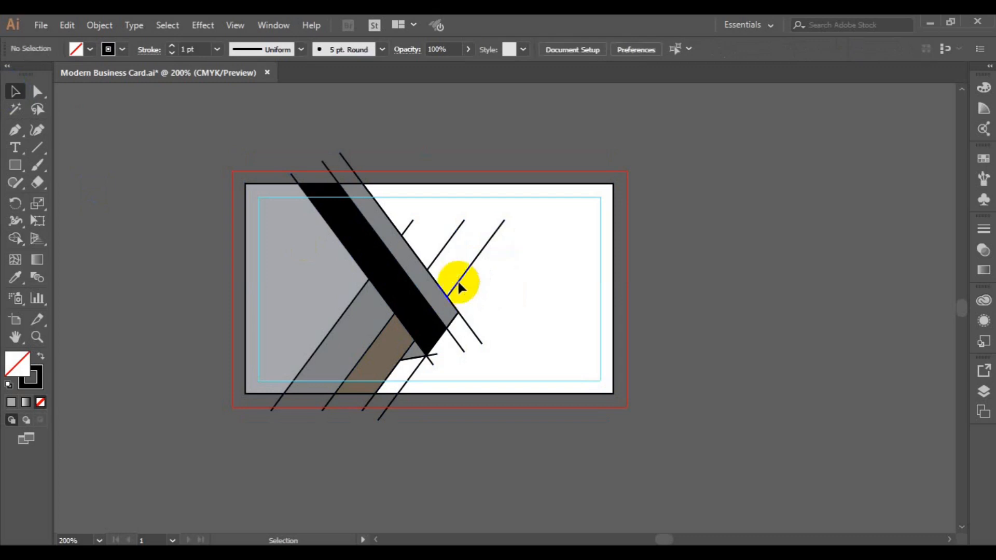
{"action": "left_click", "coordinate": [459, 287]}
{"action": "key", "text": "Delete"}
{"action": "left_click", "coordinate": [436, 257]}
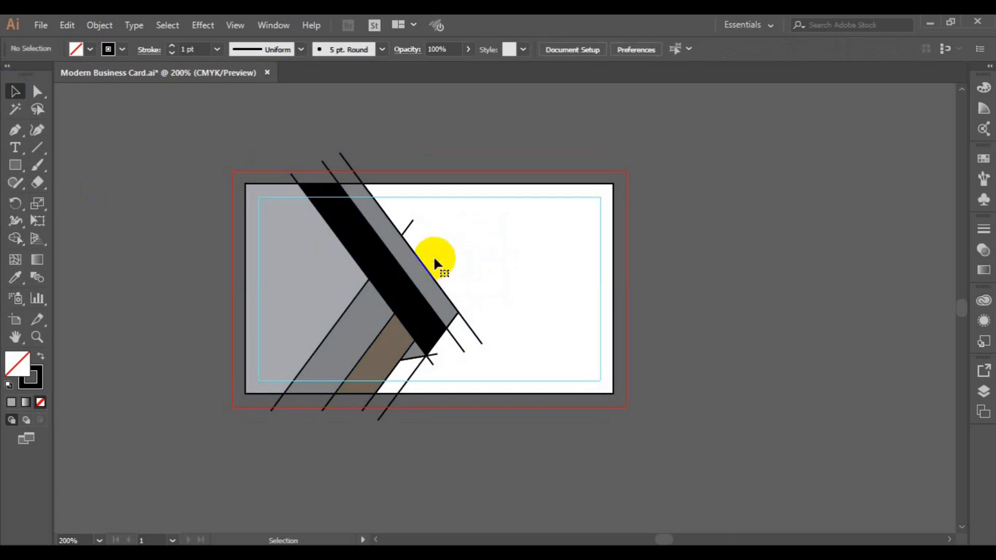
{"action": "key", "text": "Delete"}
{"action": "left_click", "coordinate": [475, 332]}
{"action": "key", "text": "Delete"}
{"action": "left_click", "coordinate": [462, 345]}
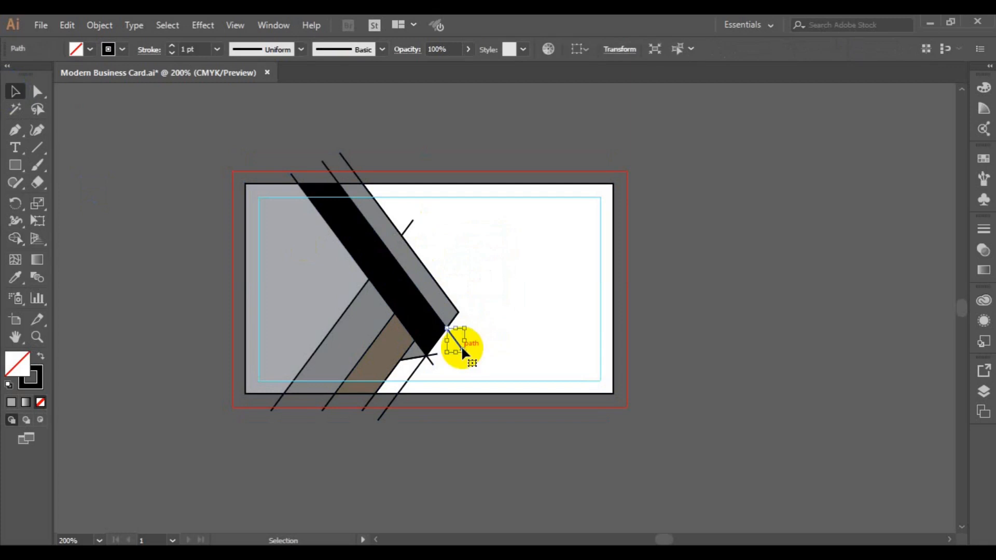
{"action": "key", "text": "Delete"}
{"action": "left_click", "coordinate": [433, 363]}
{"action": "key", "text": "Delete"}
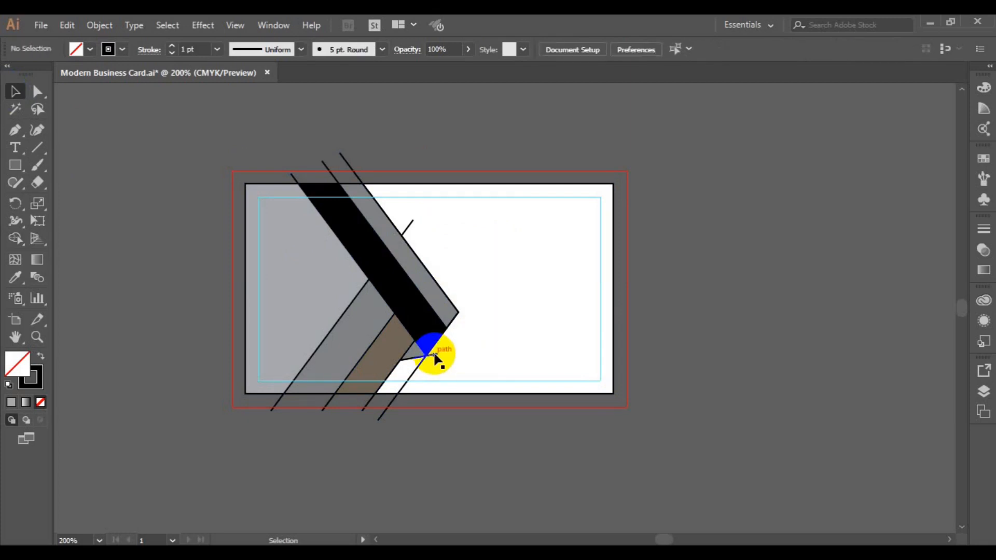
{"action": "left_click", "coordinate": [415, 366]}
{"action": "key", "text": "Delete"}
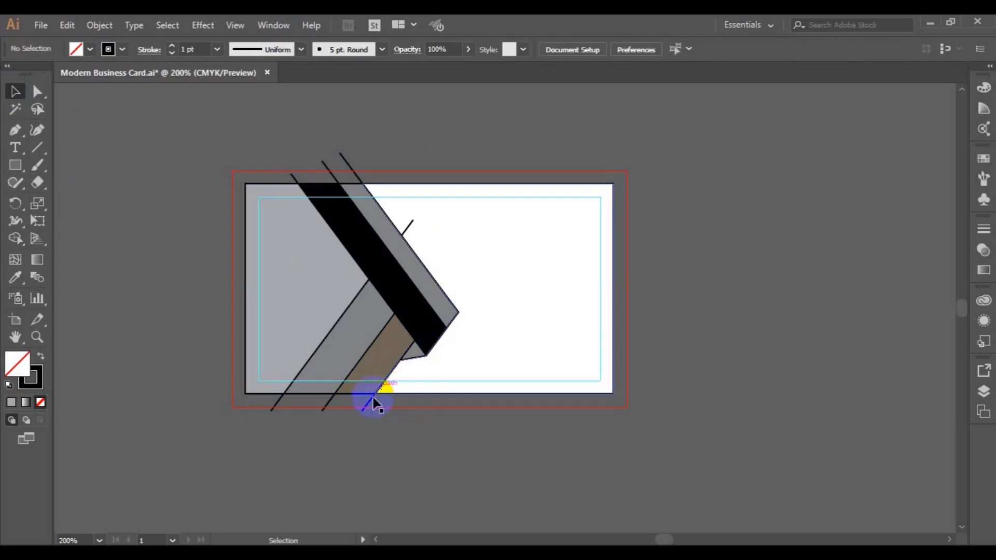
- Delete the remaining stubs sticking out below and above the card
{"action": "left_click", "coordinate": [373, 404]}
{"action": "left_click", "coordinate": [328, 403], "text": "shift"}
{"action": "left_click", "coordinate": [276, 404], "text": "shift"}
{"action": "key", "text": "Delete"}
{"action": "left_click", "coordinate": [407, 229]}
{"action": "key", "text": "Delete"}
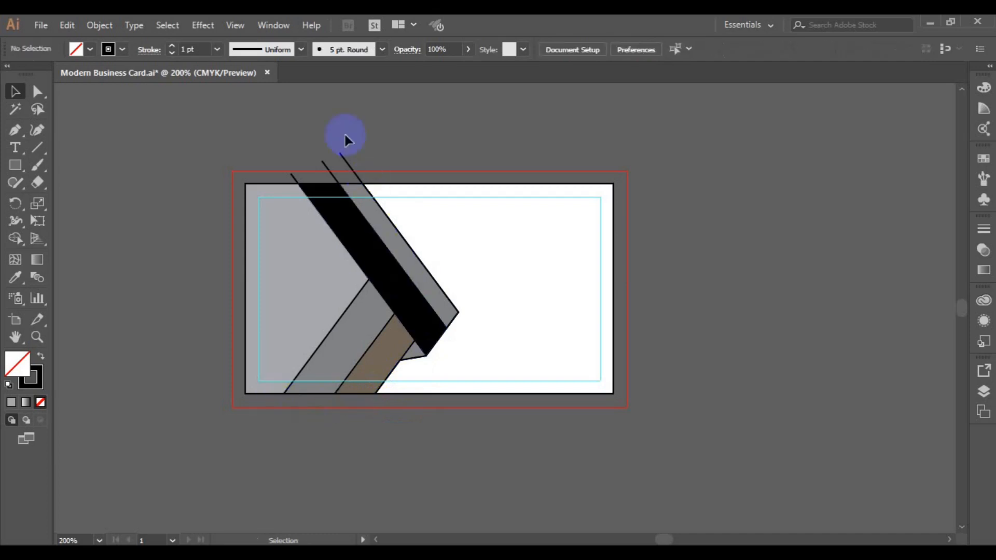
{"action": "left_click", "coordinate": [344, 154]}
{"action": "left_click", "coordinate": [328, 166], "text": "shift"}
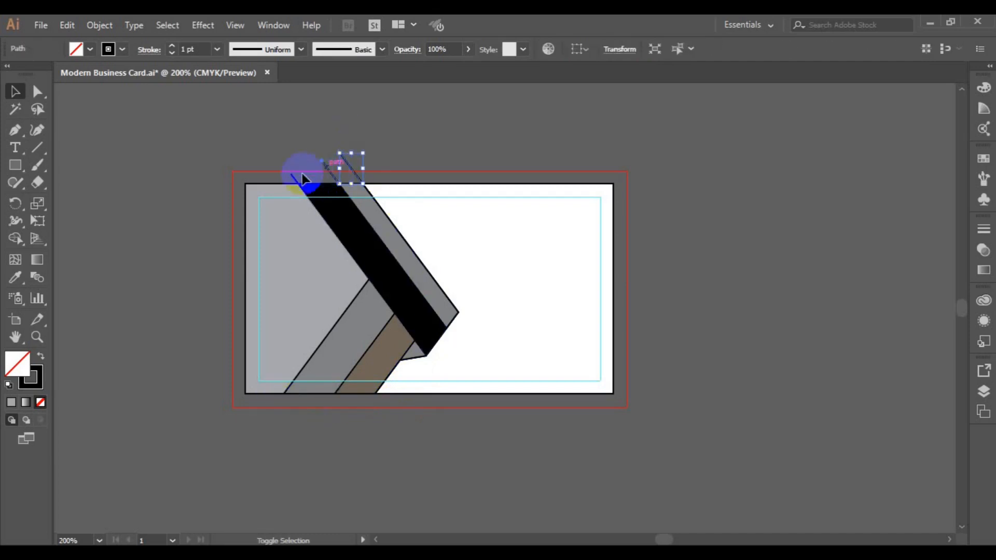
{"action": "key", "text": "Delete"}
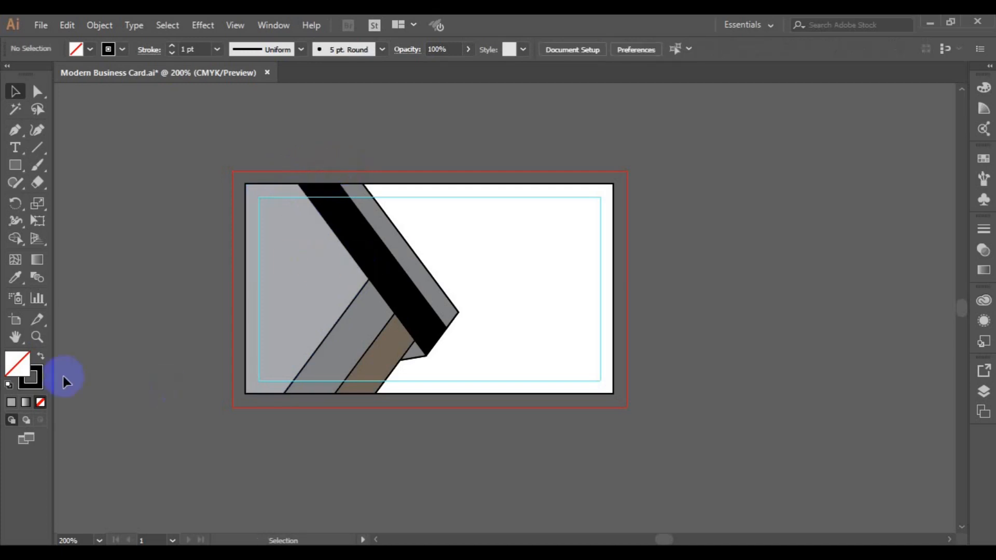
- Remove the outlines from the grey stripe and the large grey left panel
{"action": "left_click", "coordinate": [378, 286]}
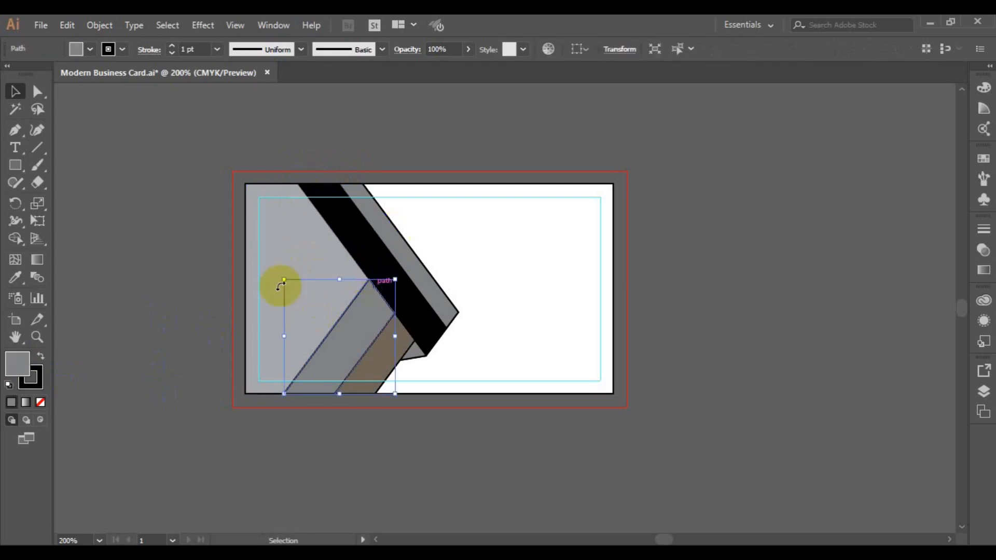
{"action": "left_click", "coordinate": [123, 49]}
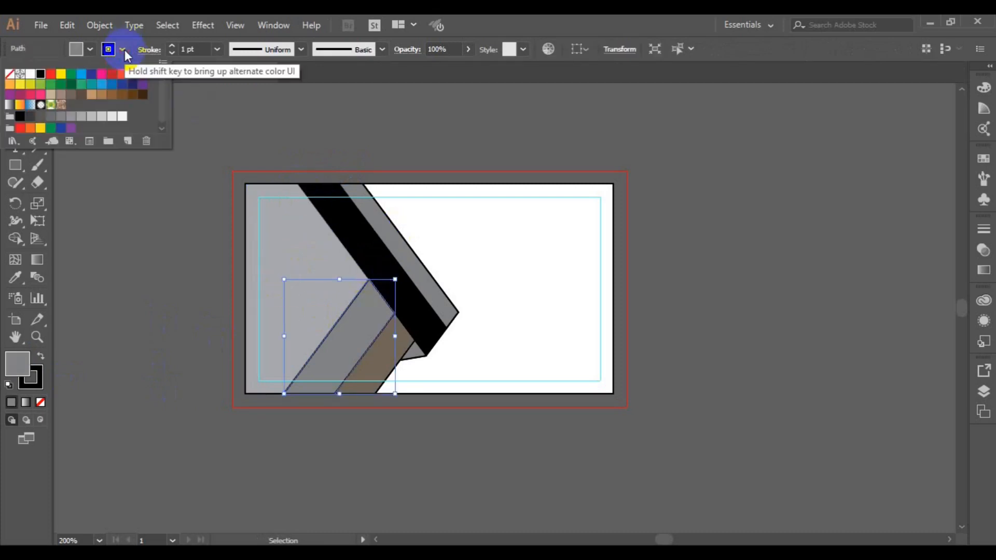
{"action": "left_click", "coordinate": [9, 73]}
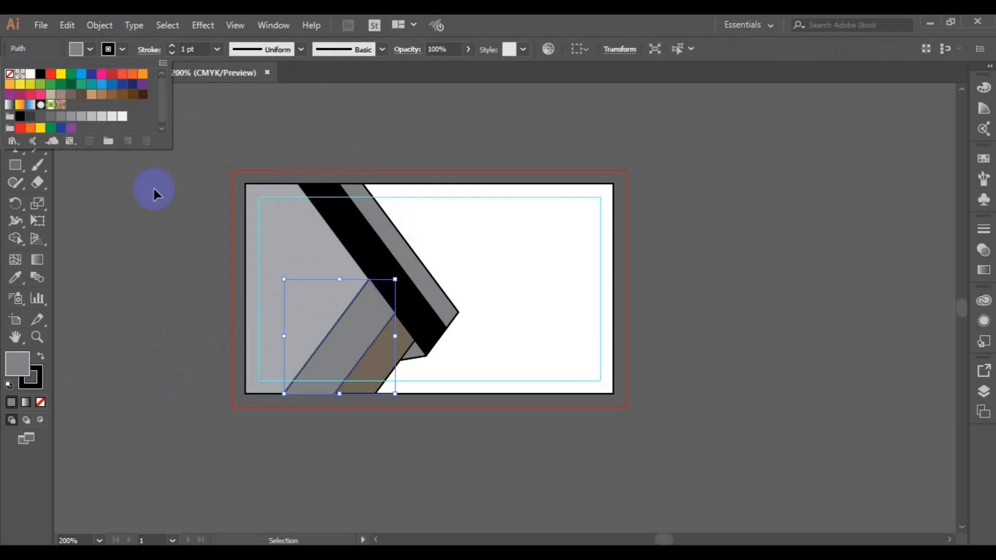
{"action": "left_click", "coordinate": [292, 228]}
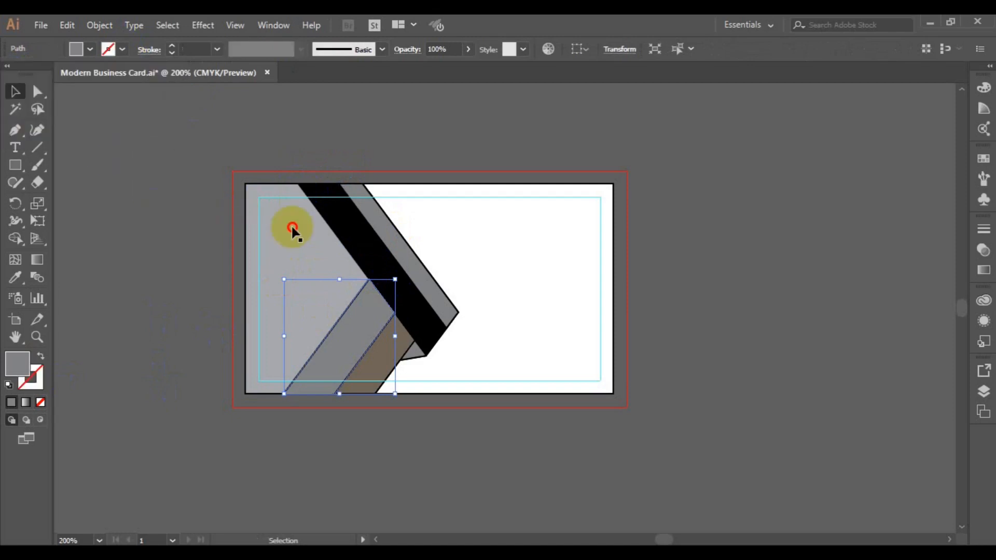
{"action": "left_click", "coordinate": [291, 225]}
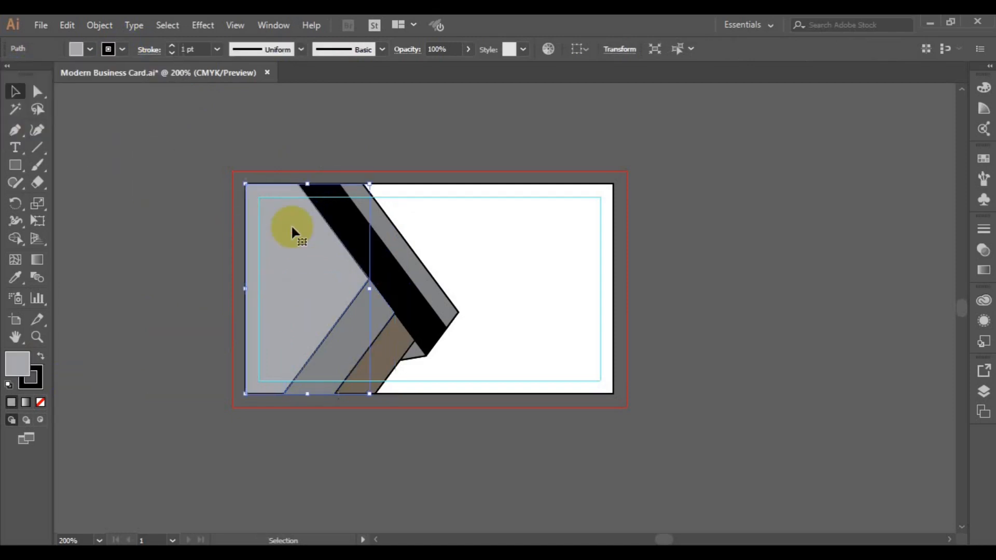
{"action": "left_click", "coordinate": [122, 49]}
{"action": "left_click", "coordinate": [9, 74]}
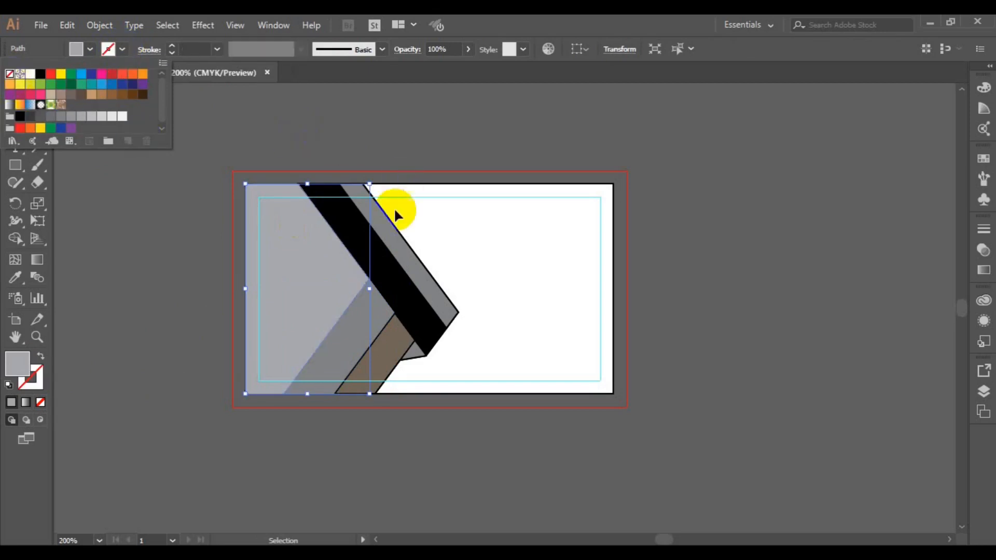
{"action": "left_click", "coordinate": [395, 242]}
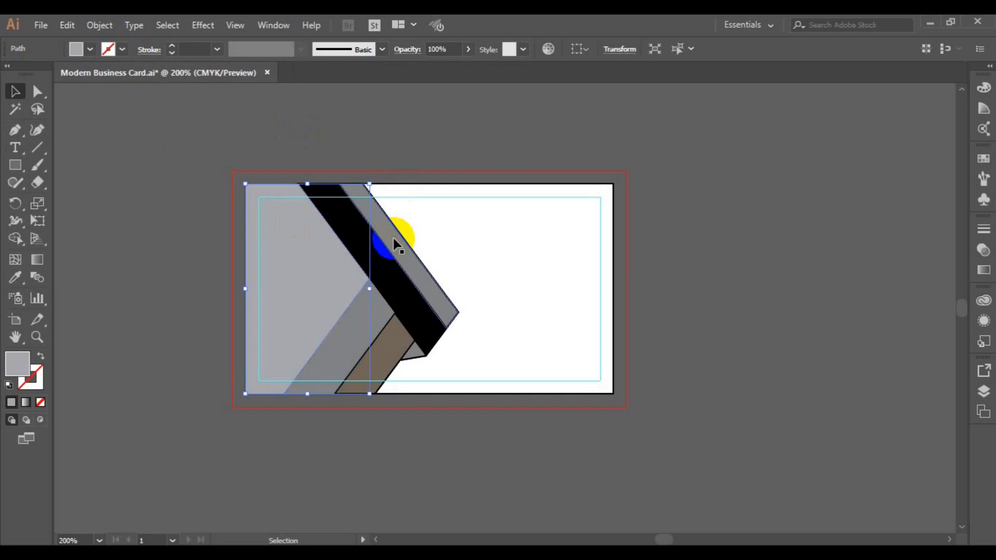
- Set the stroke to None on the diagonal grey, black and brown stripes
{"action": "left_click", "coordinate": [393, 239]}
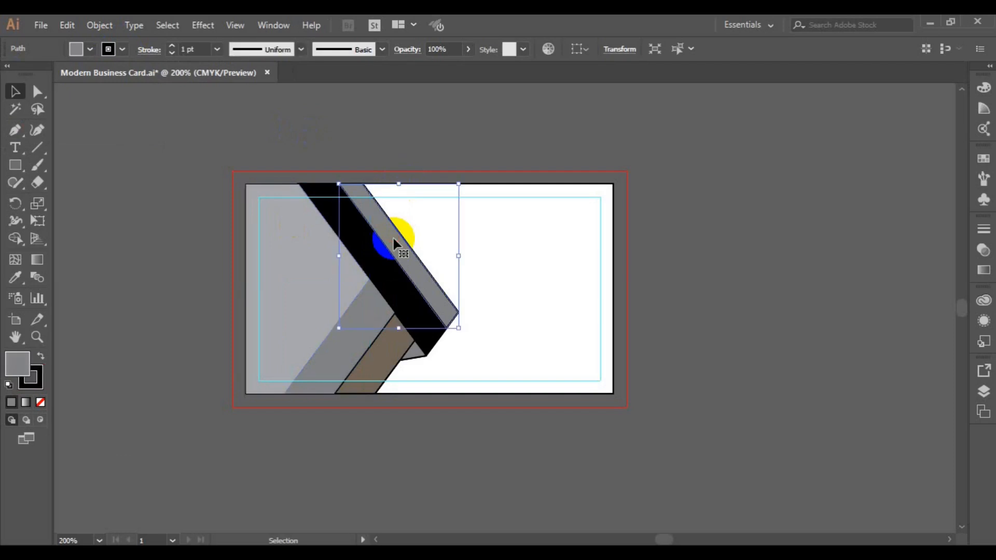
{"action": "left_click", "coordinate": [123, 49]}
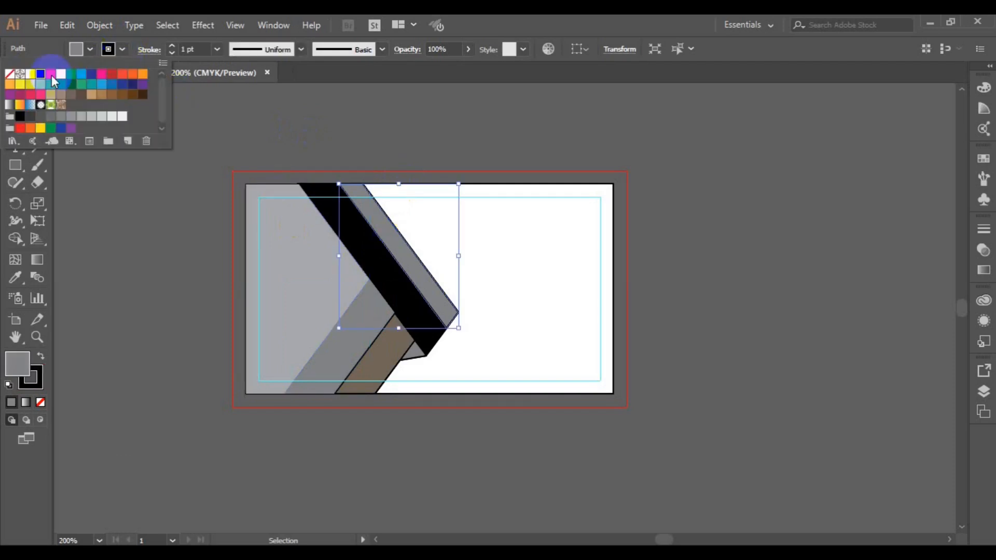
{"action": "left_click", "coordinate": [11, 76]}
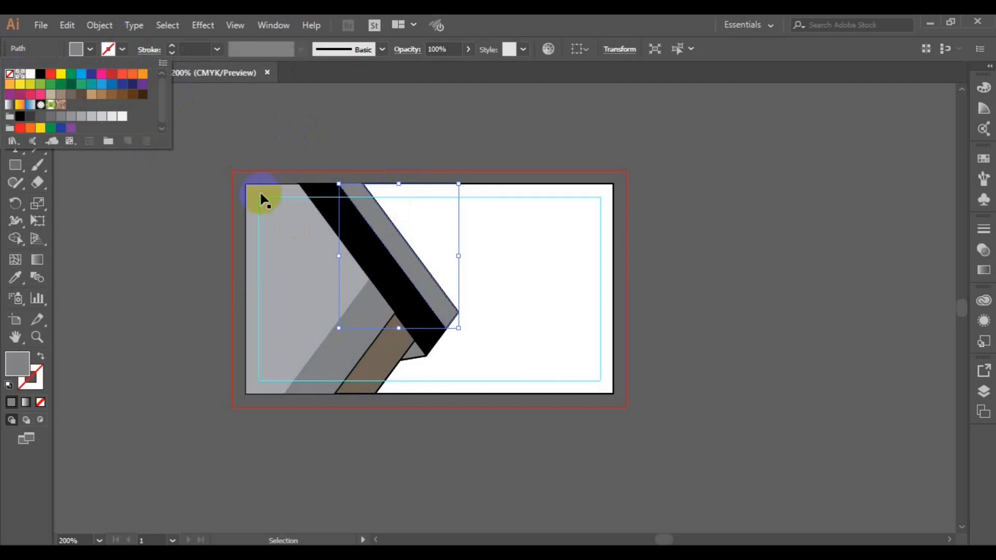
{"action": "left_click", "coordinate": [389, 288]}
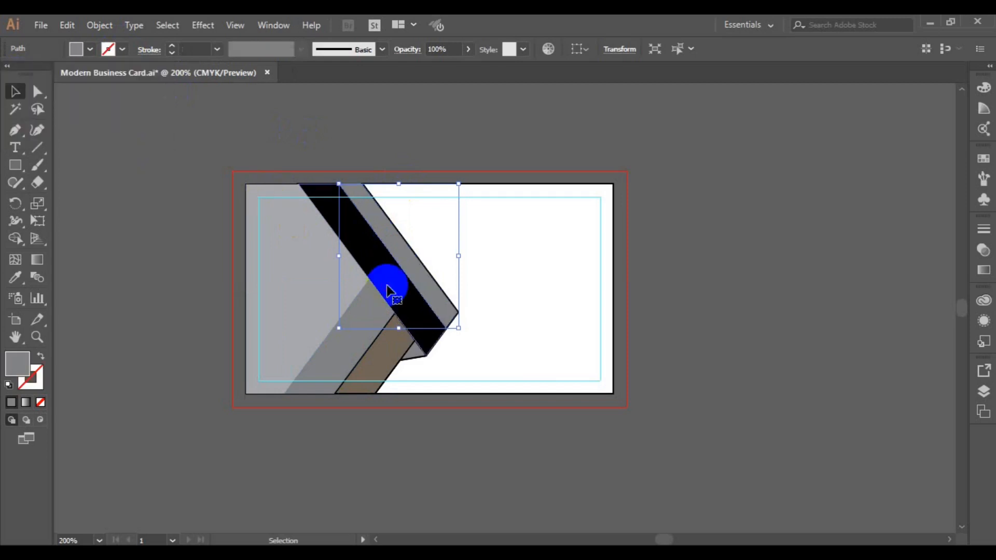
{"action": "left_click", "coordinate": [388, 288]}
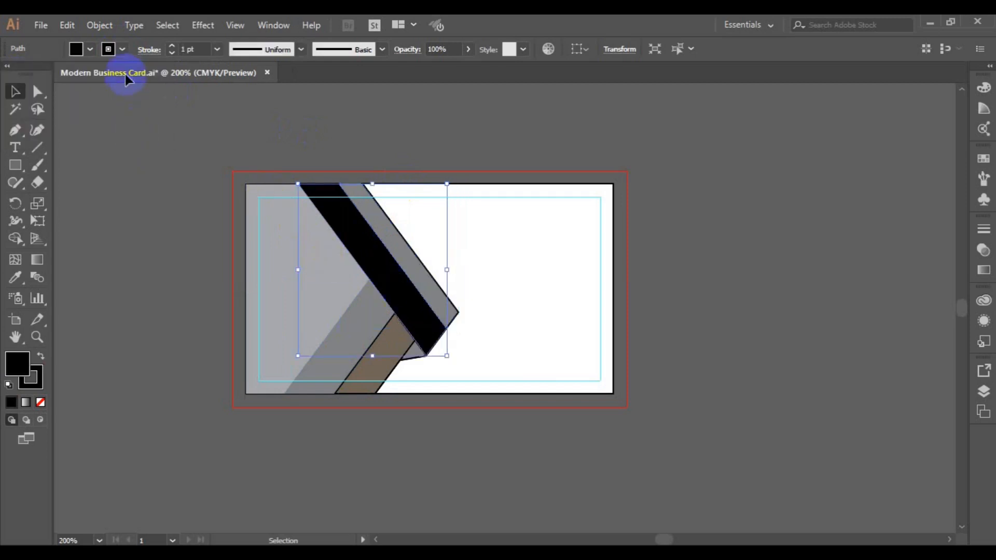
{"action": "left_click", "coordinate": [122, 50]}
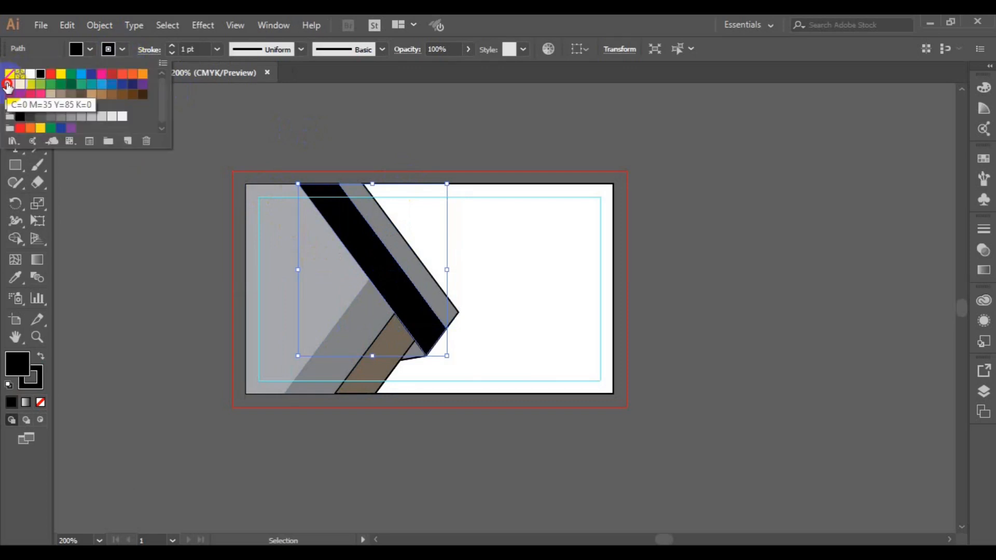
{"action": "left_click", "coordinate": [10, 74]}
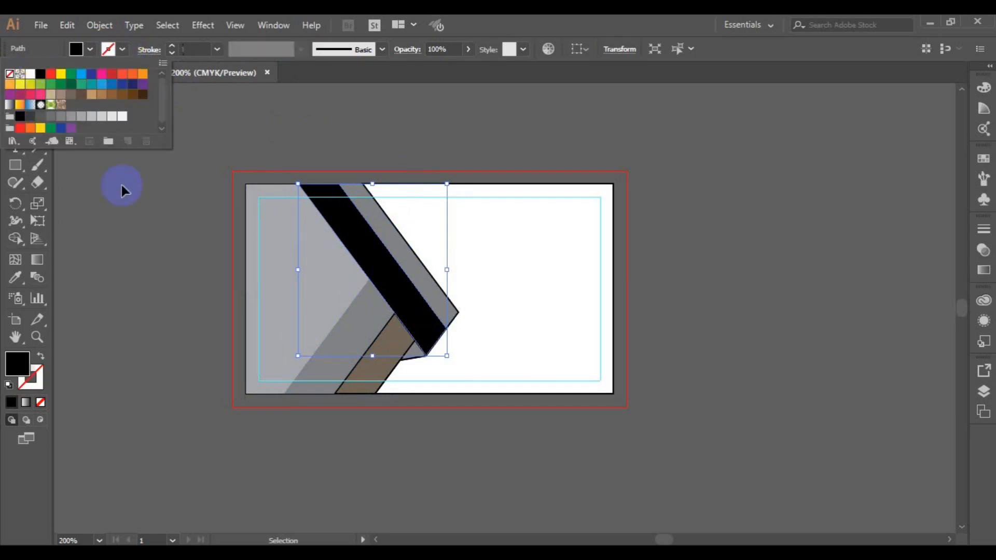
{"action": "left_click", "coordinate": [382, 340]}
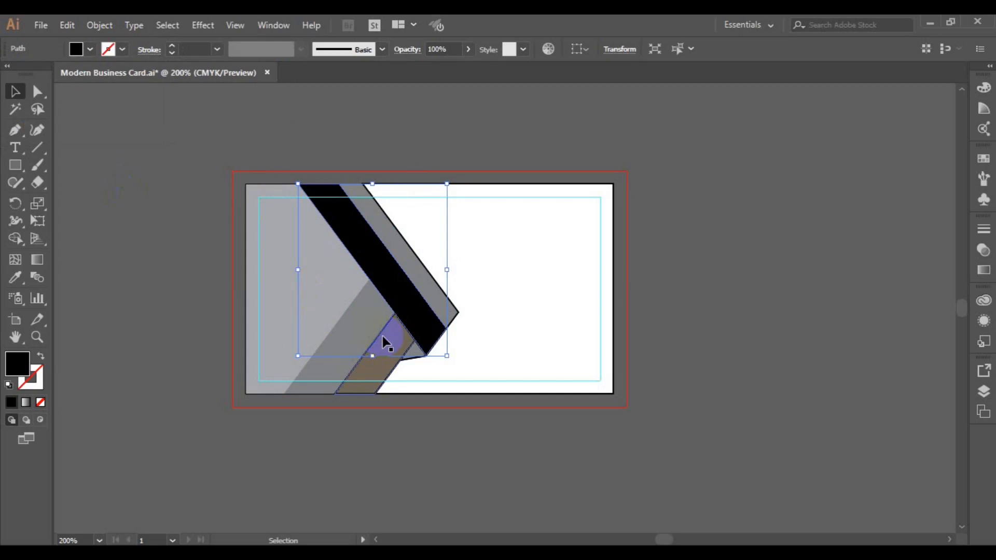
{"action": "left_click", "coordinate": [384, 343]}
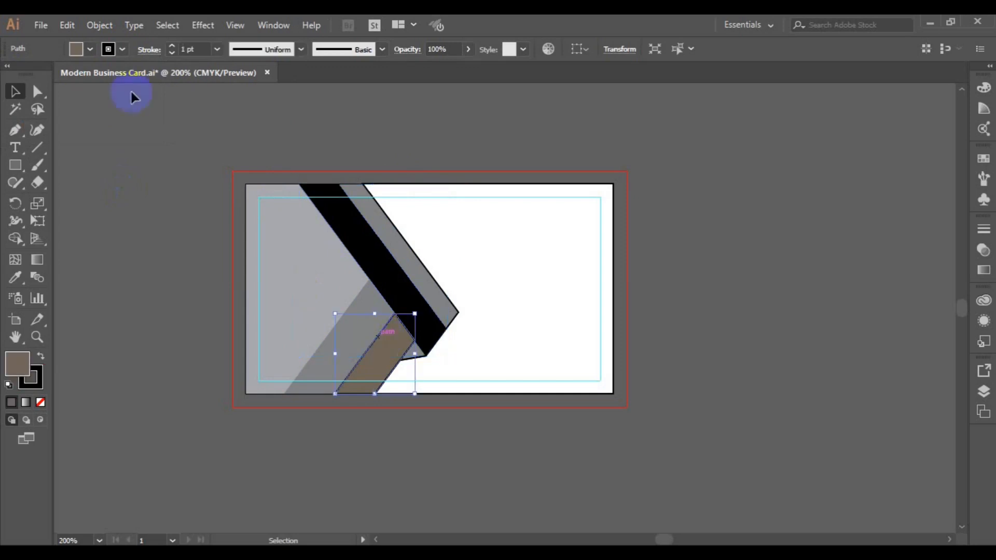
{"action": "left_click", "coordinate": [75, 48]}
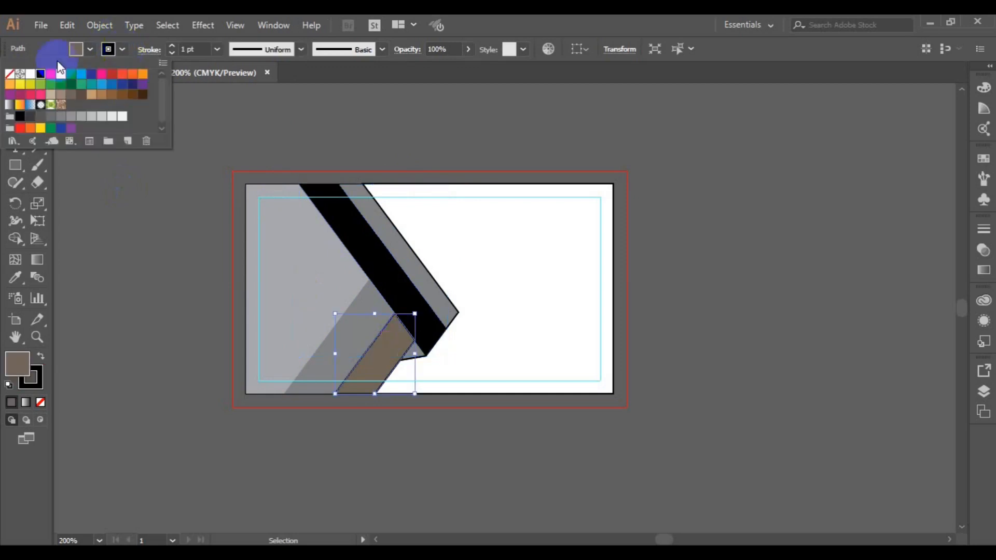
{"action": "left_click", "coordinate": [10, 74]}
{"action": "left_click", "coordinate": [110, 179]}
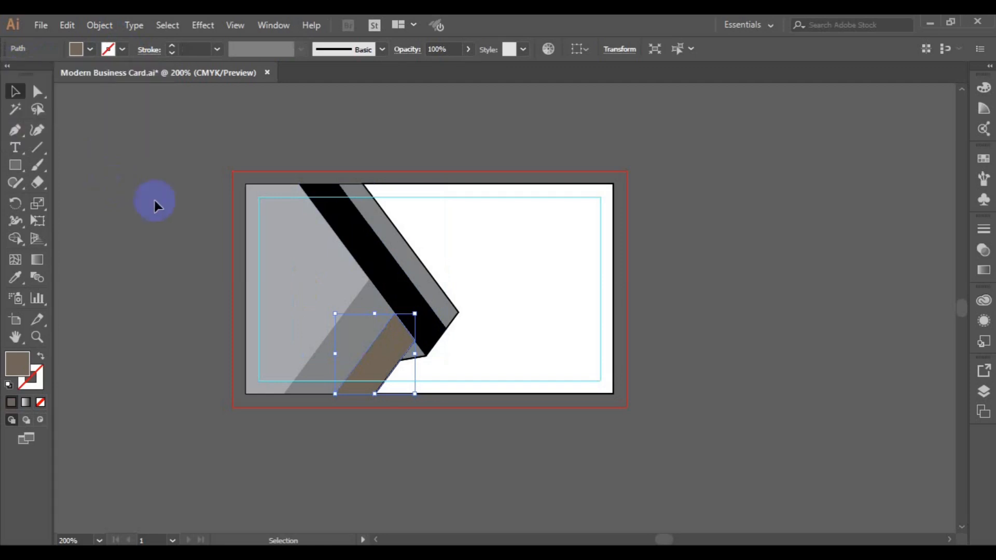
{"action": "left_click", "coordinate": [384, 261]}
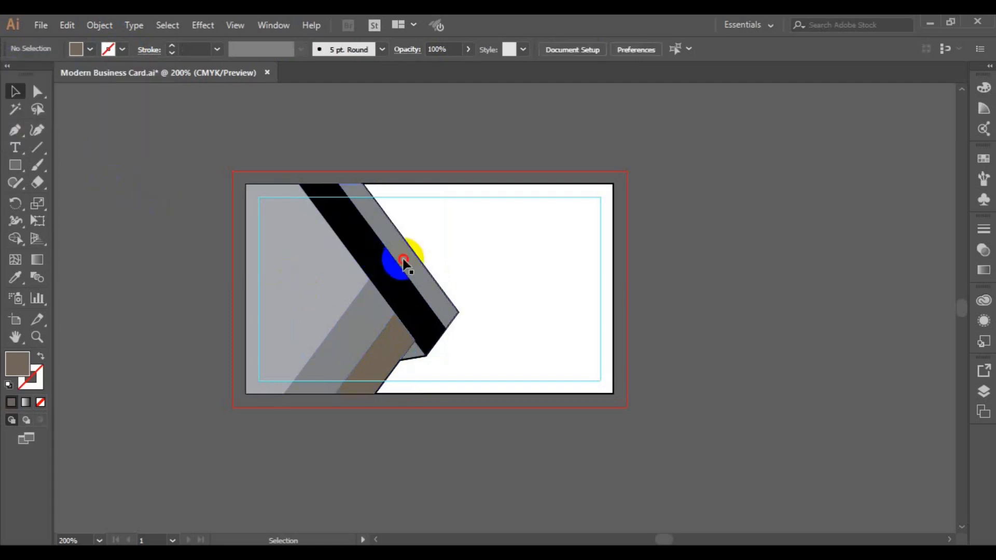
- Copy the grey stripe's appearance onto the stripe beside the black band with the Eyedropper
{"action": "left_click", "coordinate": [352, 255]}
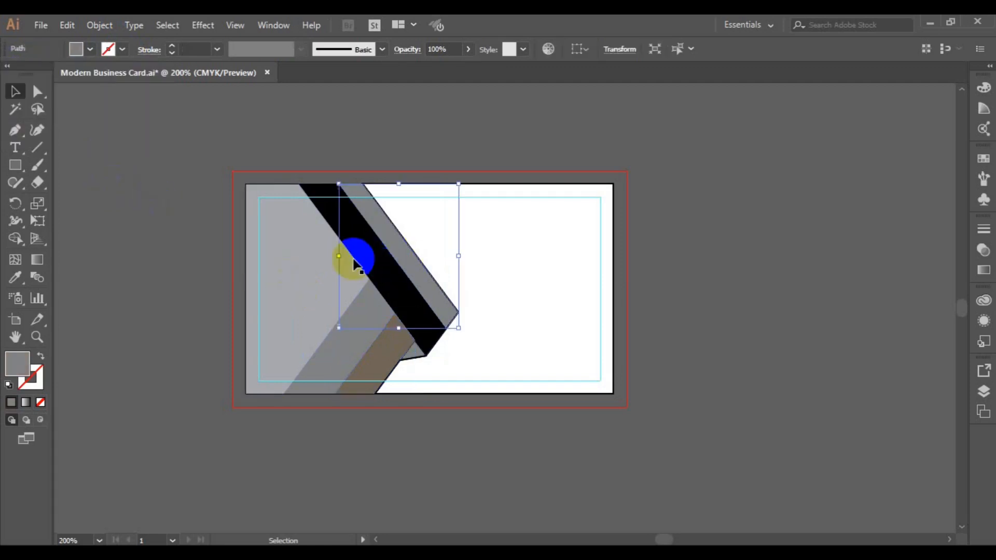
{"action": "left_click", "coordinate": [11, 283]}
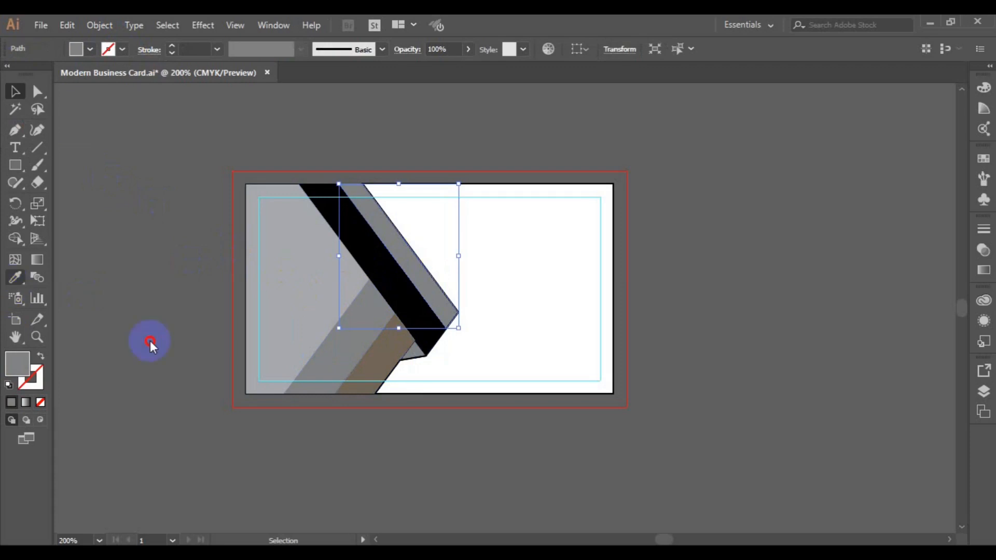
{"action": "left_click", "coordinate": [328, 354]}
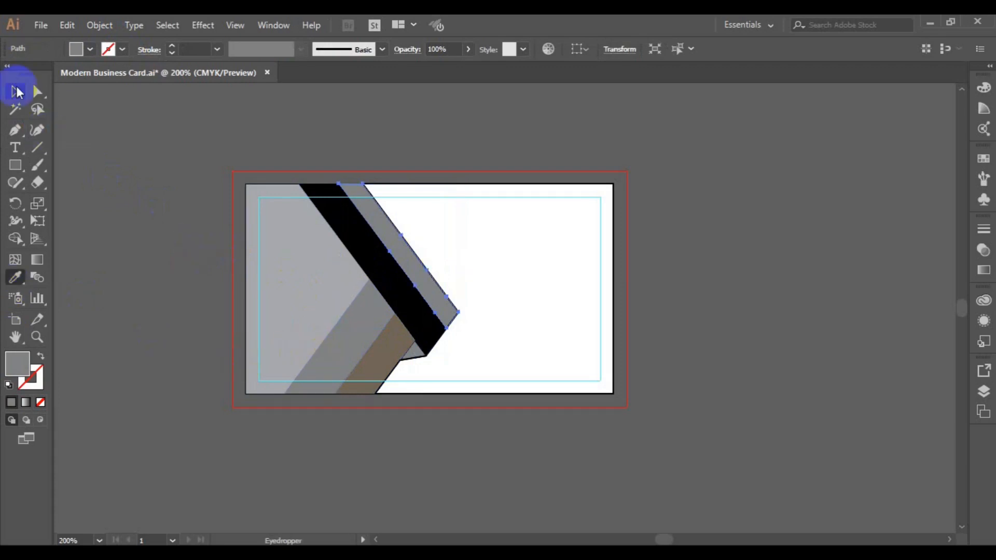
{"action": "left_click", "coordinate": [16, 92]}
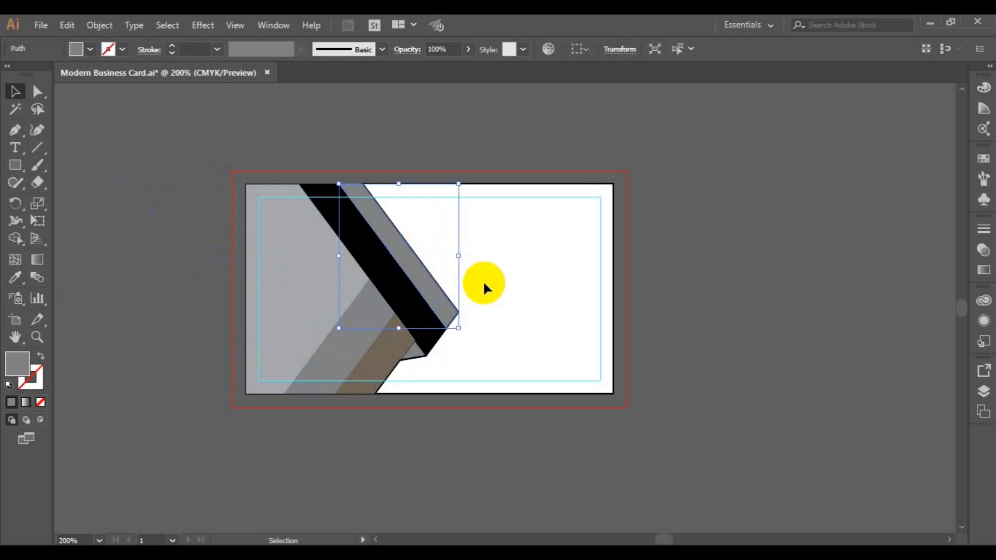
{"action": "left_click", "coordinate": [495, 296]}
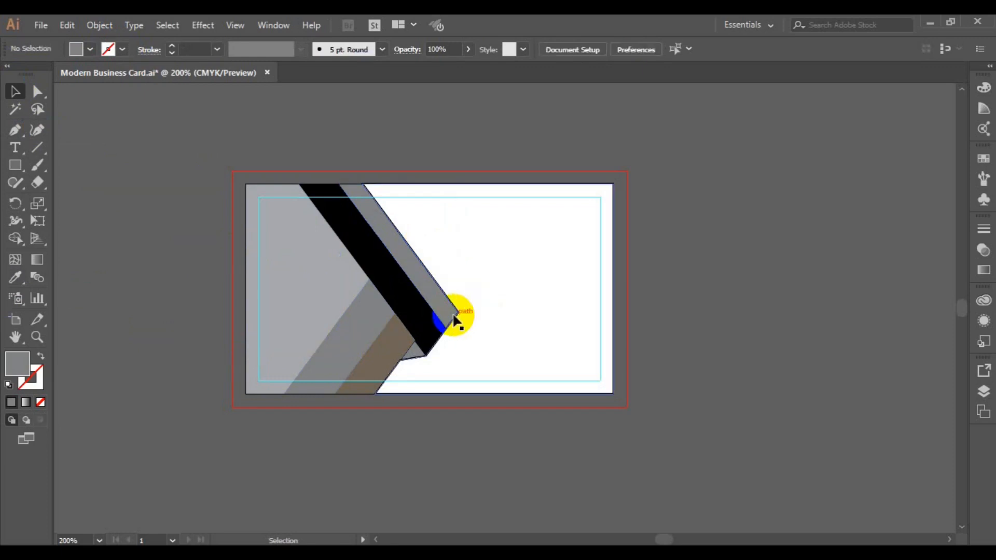
- Give the large right-hand background shape a white fill and a stroke of None
{"action": "left_click", "coordinate": [456, 320]}
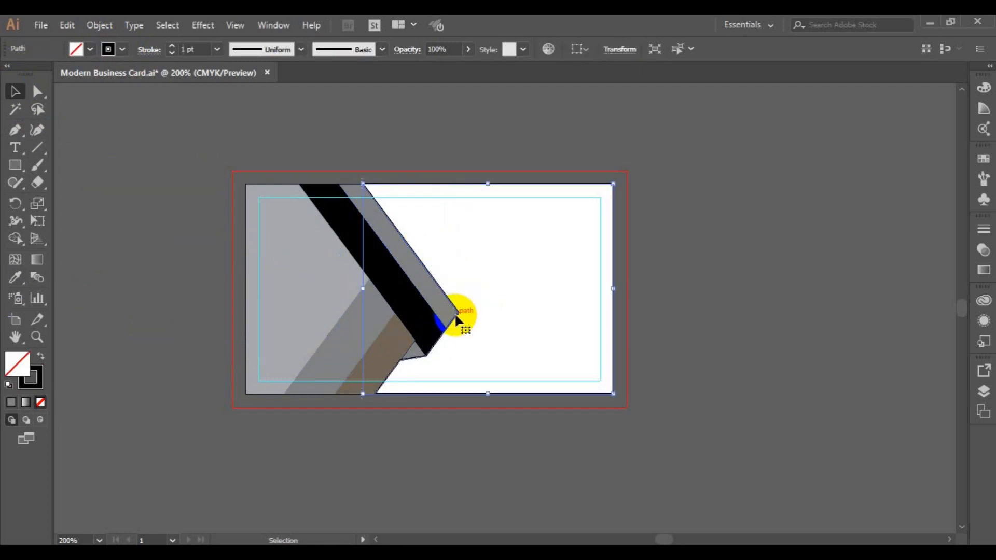
{"action": "left_click", "coordinate": [377, 360]}
{"action": "left_click", "coordinate": [518, 297]}
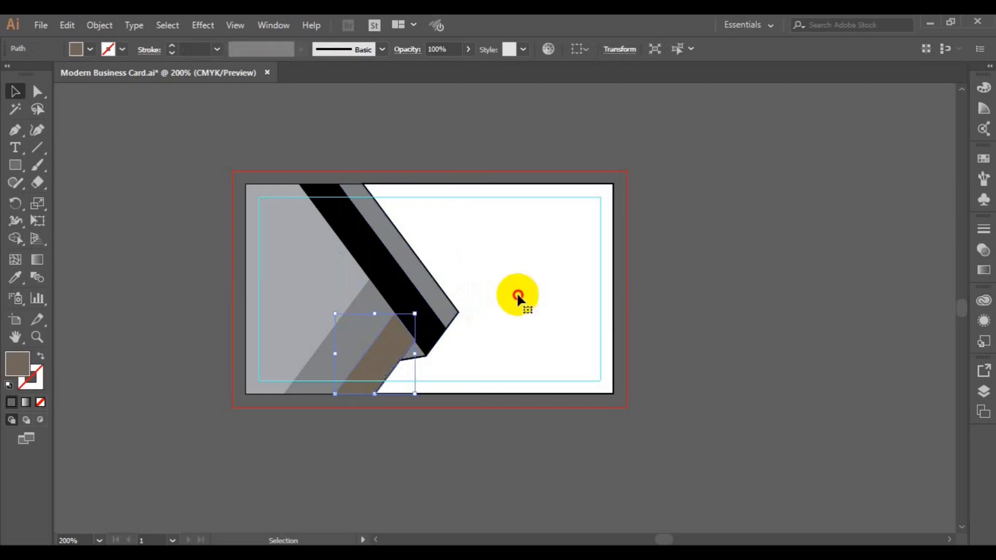
{"action": "left_click", "coordinate": [438, 255]}
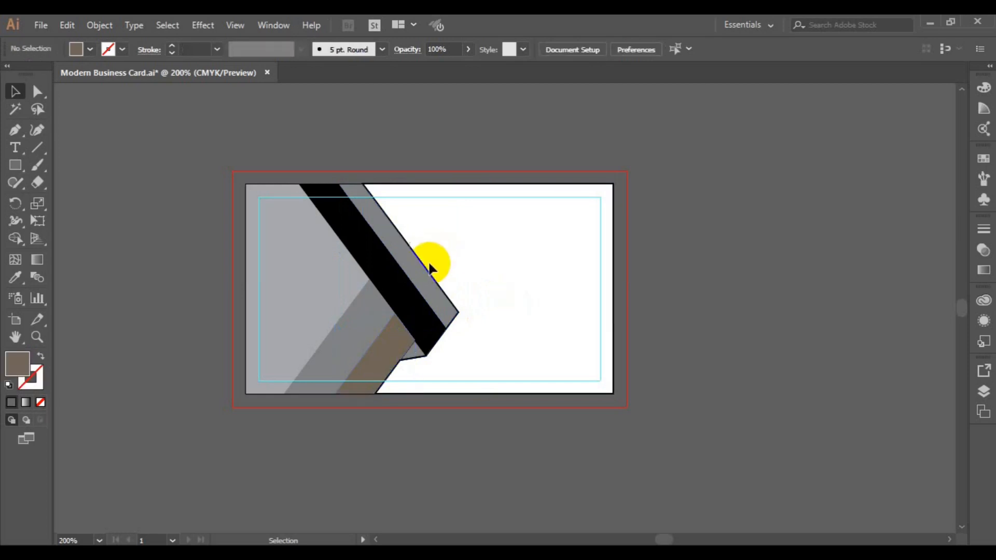
{"action": "left_click", "coordinate": [431, 274]}
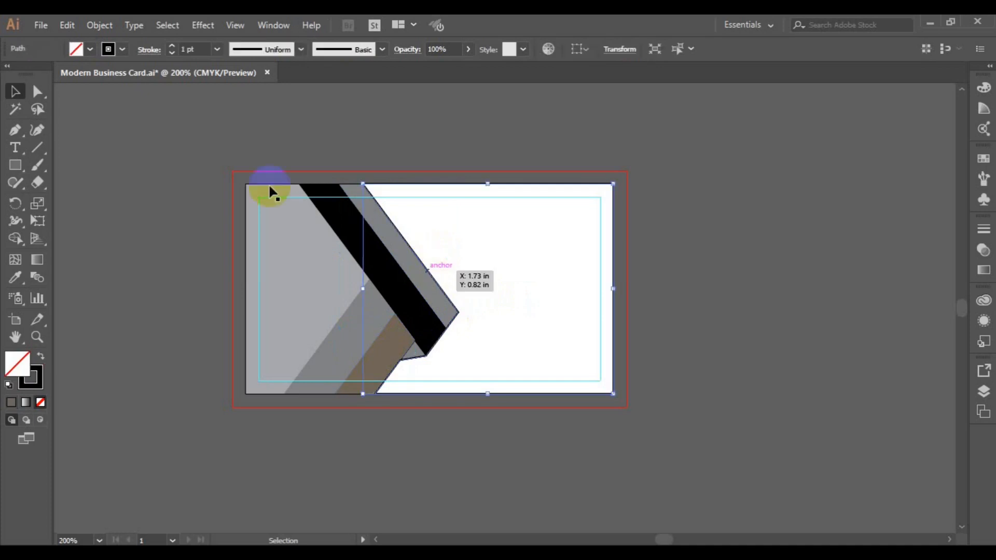
{"action": "left_click", "coordinate": [92, 55]}
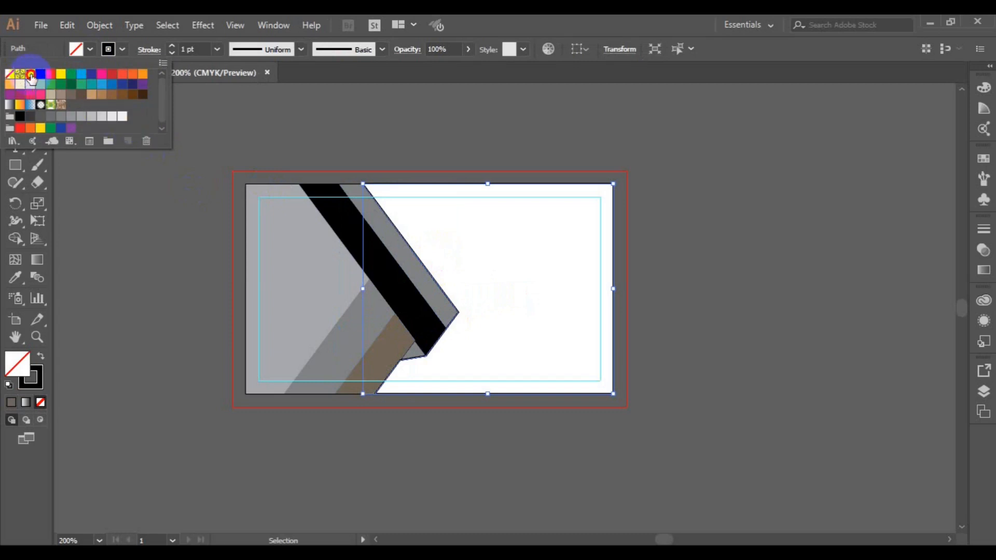
{"action": "left_click", "coordinate": [30, 74]}
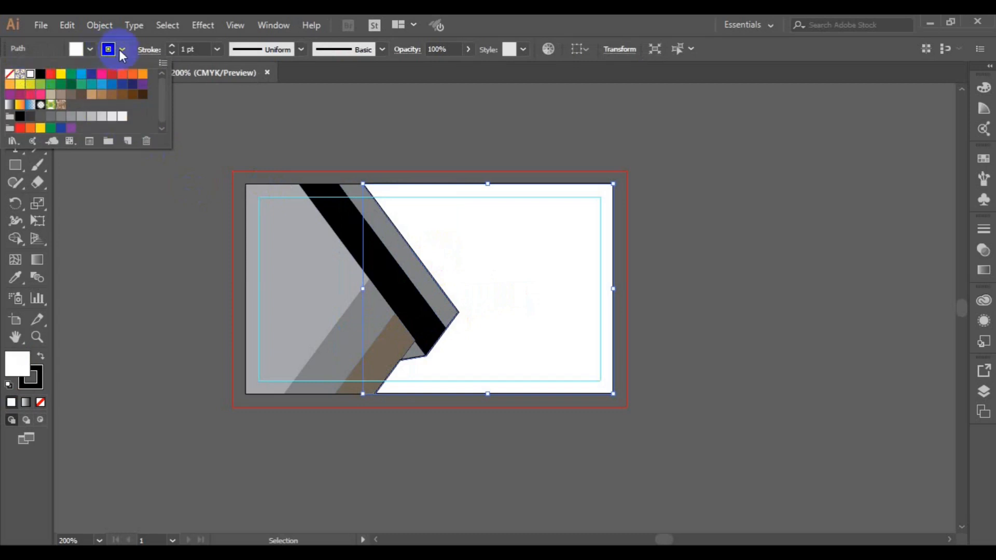
{"action": "left_click", "coordinate": [122, 51]}
{"action": "left_click", "coordinate": [122, 51]}
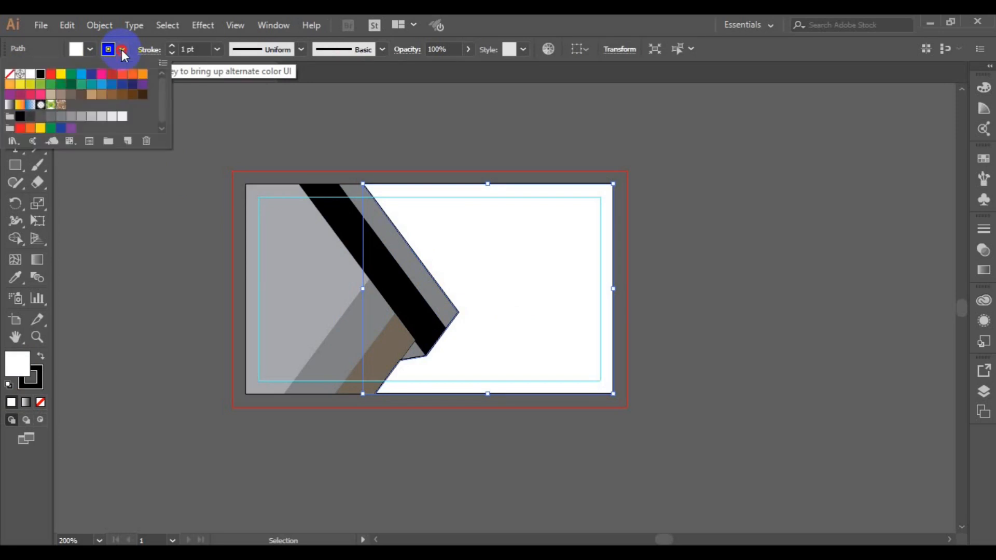
{"action": "left_click", "coordinate": [12, 75]}
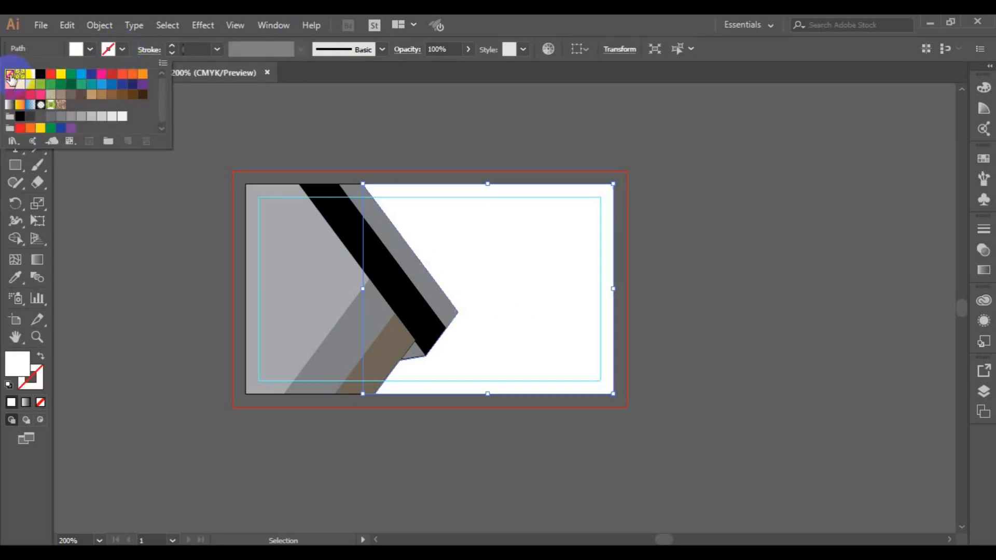
{"action": "left_click", "coordinate": [152, 248]}
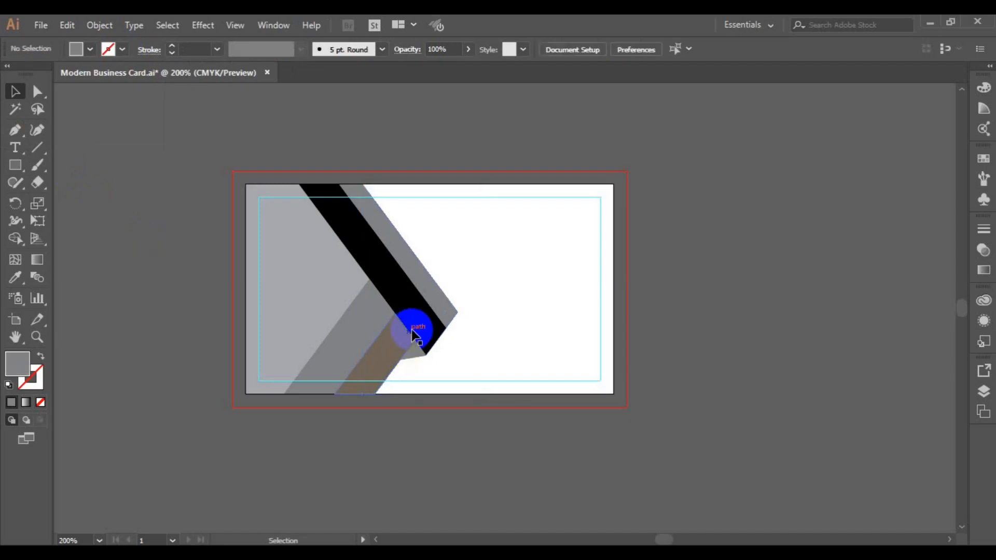
- Fill the black chevron stripe with the dark green swatch C=75 M=0 Y=100 K=0
{"action": "left_click", "coordinate": [415, 331]}
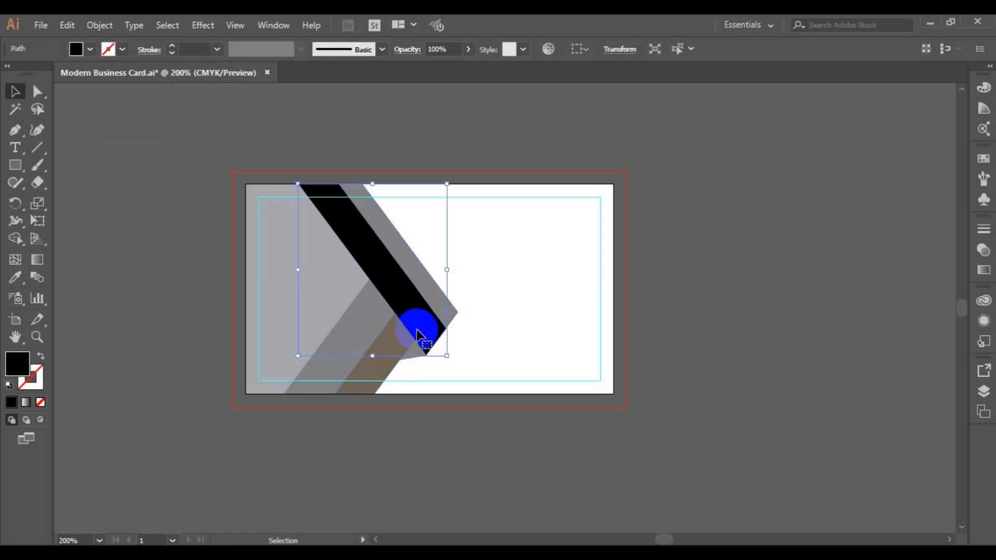
{"action": "left_click", "coordinate": [90, 52]}
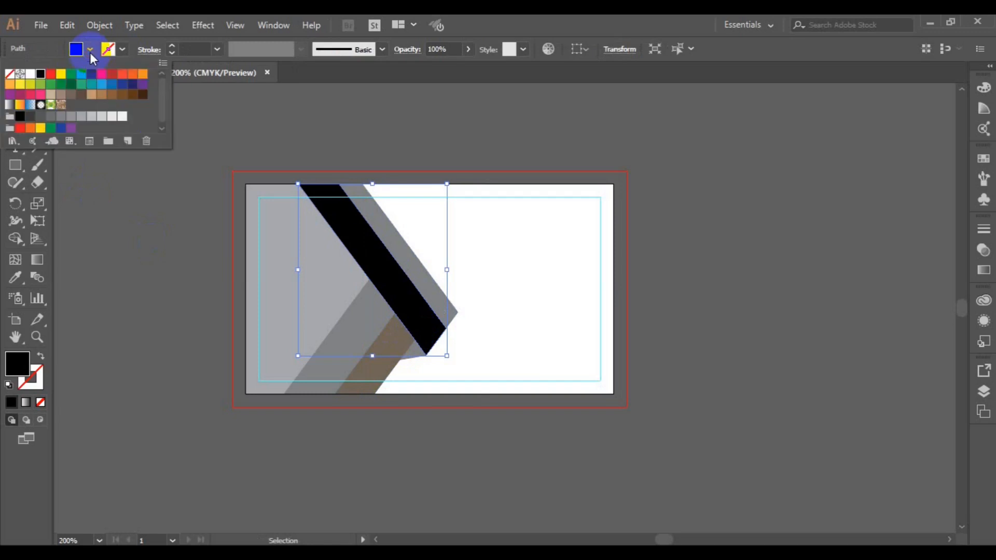
{"action": "left_click", "coordinate": [51, 86]}
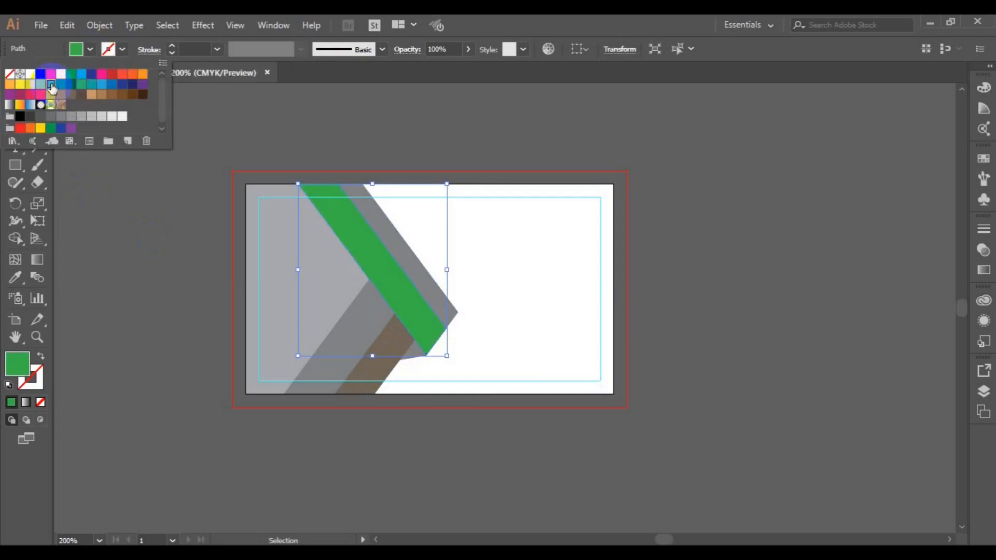
{"action": "left_click", "coordinate": [380, 318]}
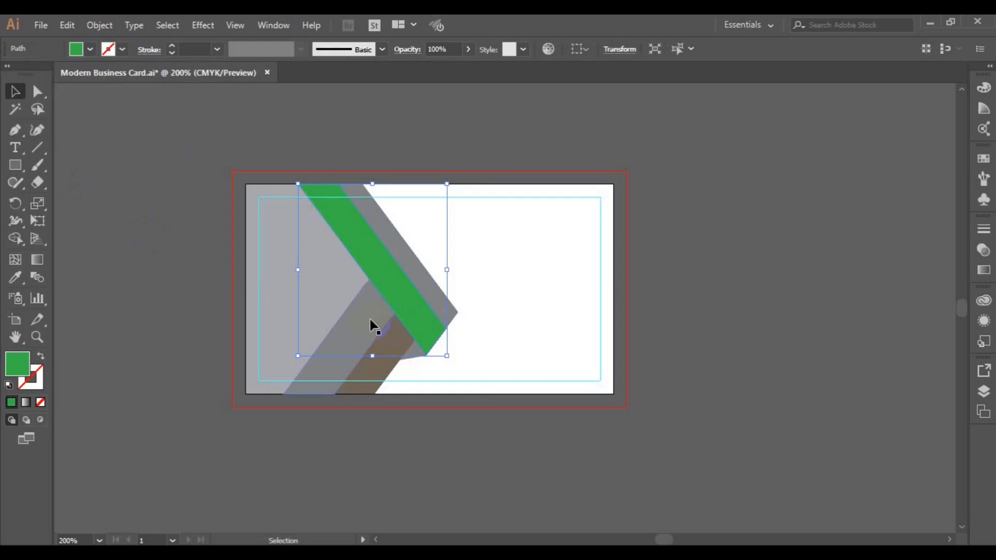
- Fill the lower grey shape with the light green swatch C=50 M=0 Y=100 K=0
{"action": "left_click", "coordinate": [373, 326]}
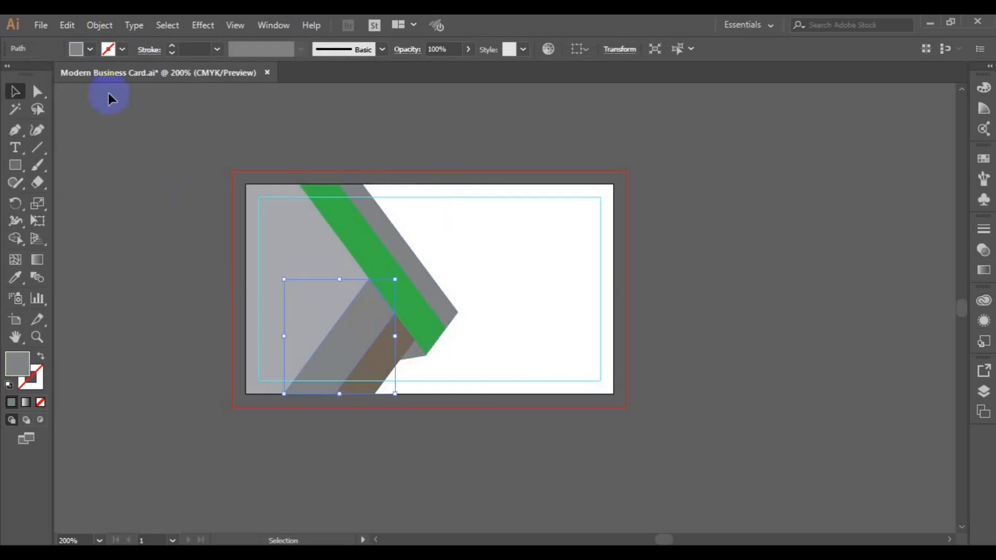
{"action": "left_click", "coordinate": [85, 49]}
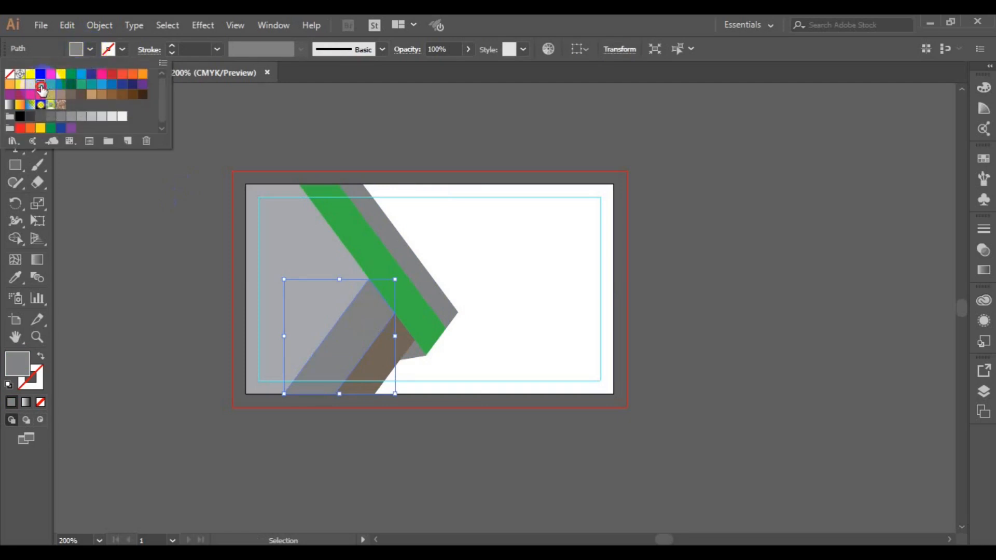
{"action": "left_click", "coordinate": [42, 87]}
{"action": "left_click", "coordinate": [417, 349]}
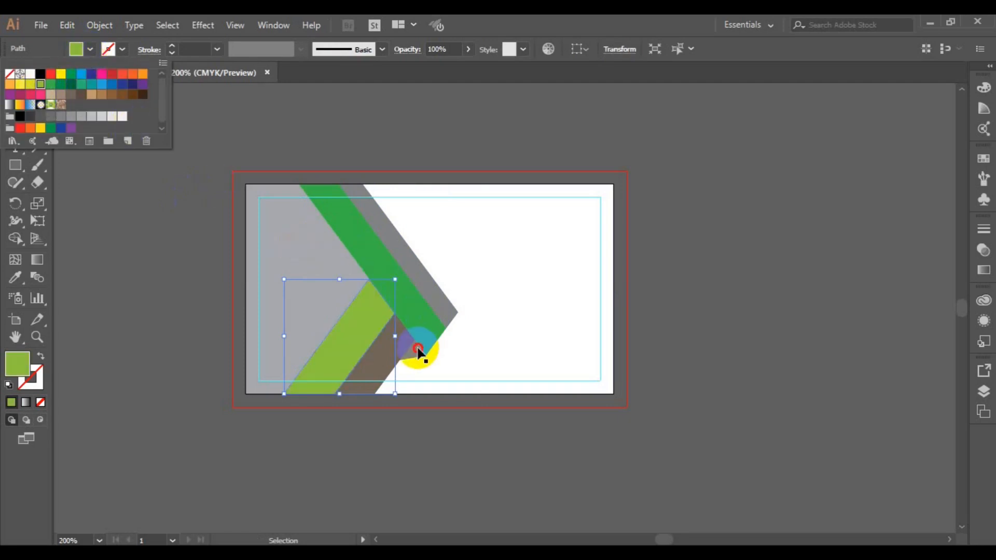
{"action": "left_click", "coordinate": [416, 349]}
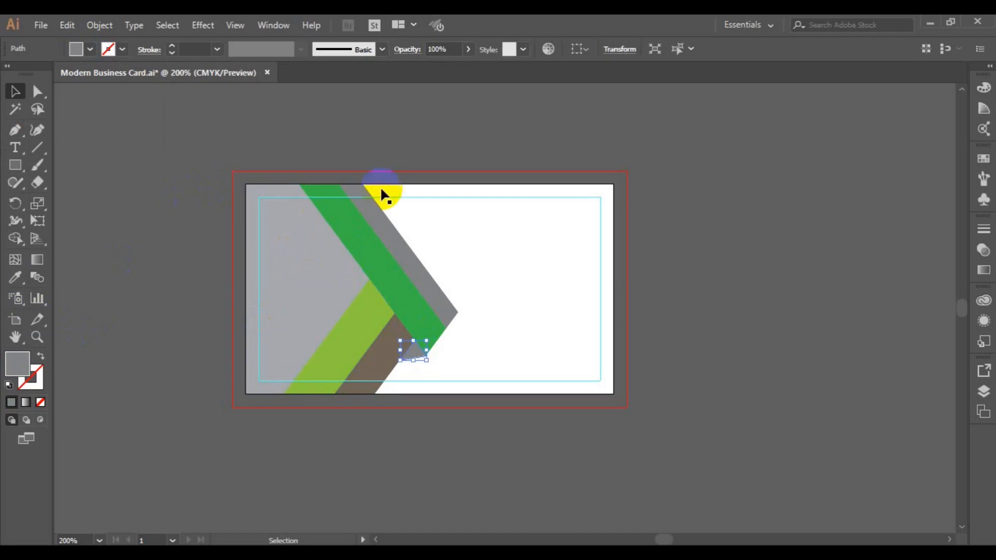
- Eyedropper the light green onto the outer grey stripe
{"action": "left_click", "coordinate": [396, 240], "text": "shift"}
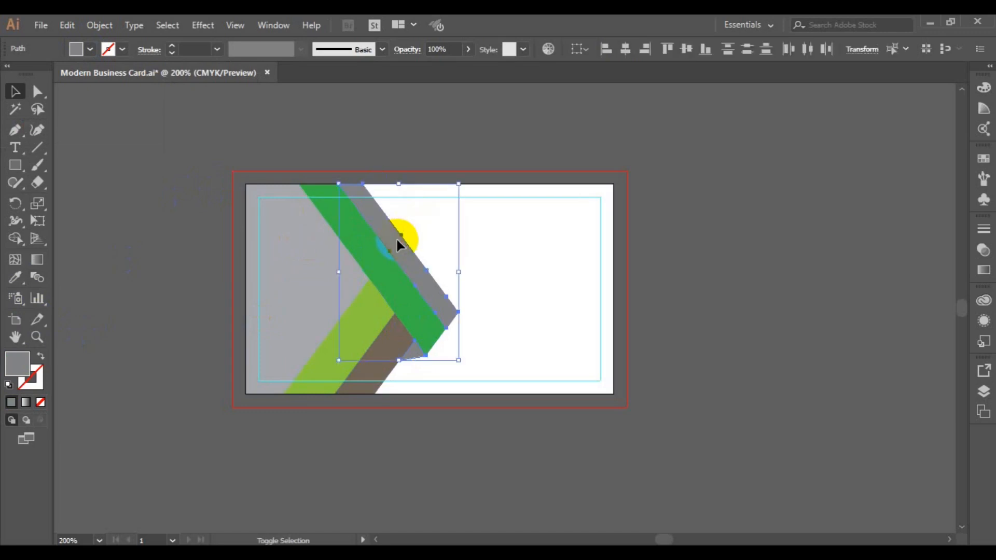
{"action": "left_click", "coordinate": [20, 280]}
{"action": "left_click", "coordinate": [361, 324]}
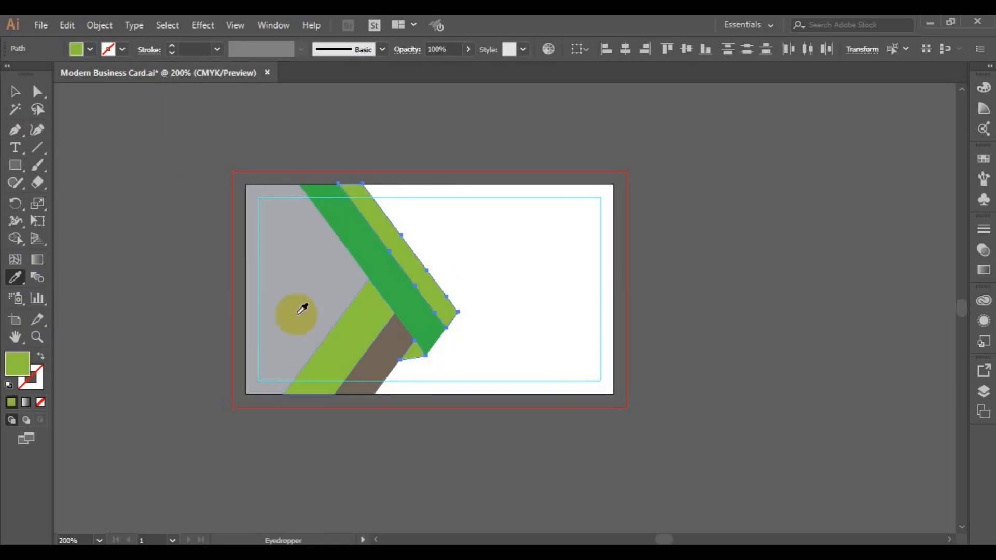
{"action": "left_click", "coordinate": [14, 91]}
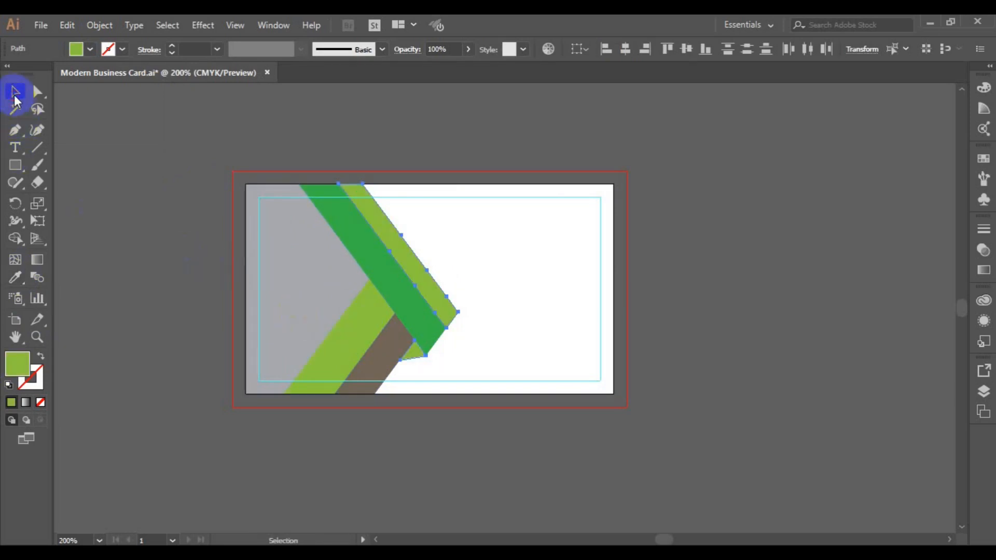
- Recolour the small brown stripe dark navy #041023 in the Color Picker
{"action": "left_click", "coordinate": [388, 332]}
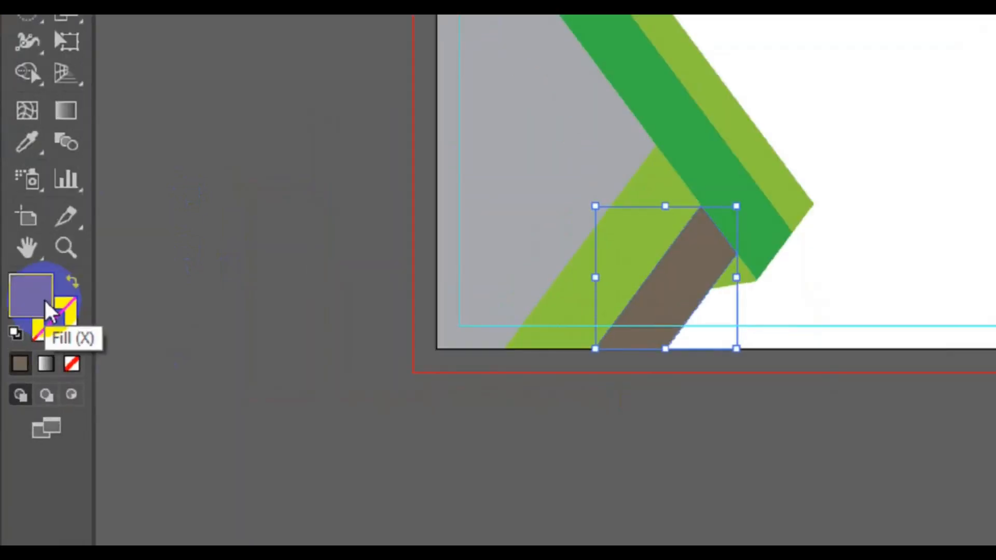
{"action": "left_click", "coordinate": [25, 366]}
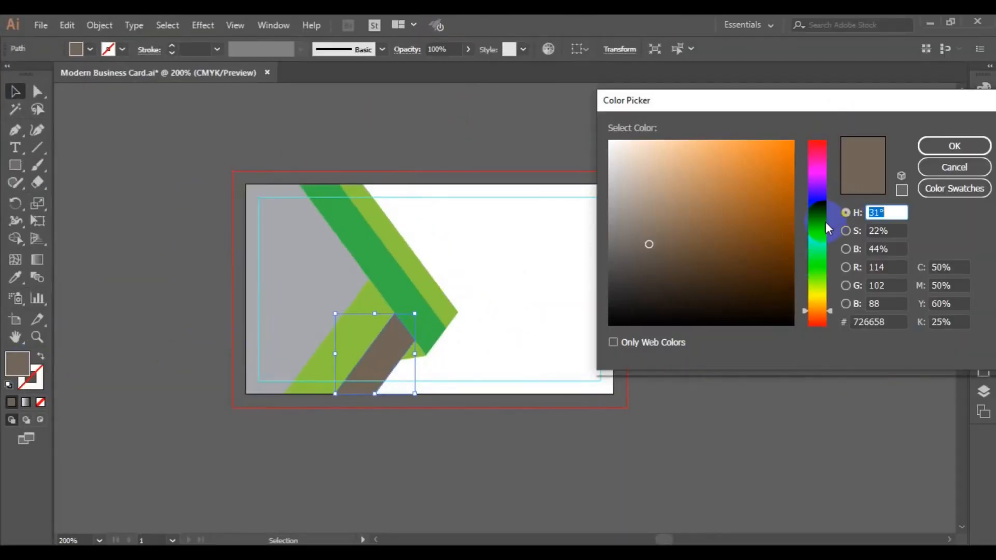
{"action": "left_click", "coordinate": [825, 222]}
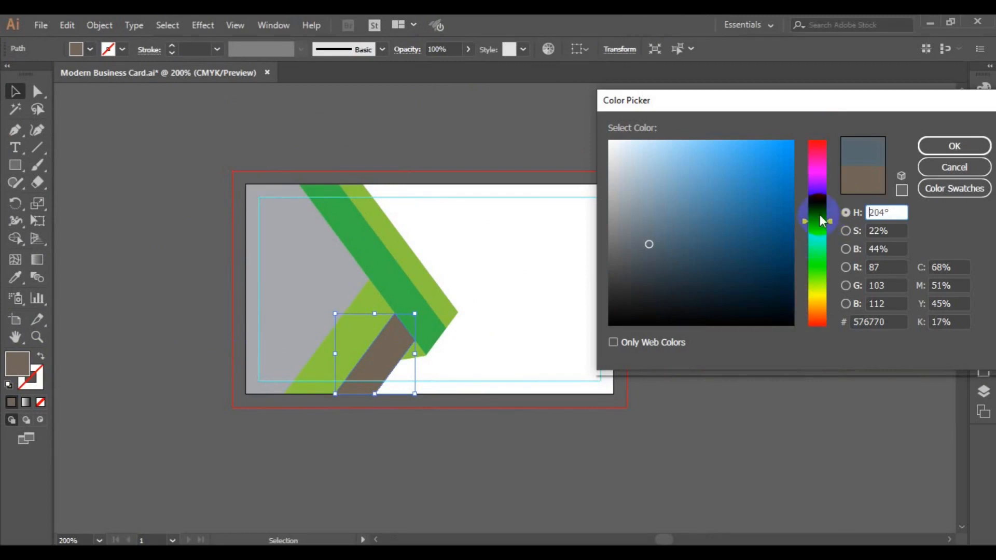
{"action": "left_click_drag", "start_coordinate": [822, 220], "coordinate": [814, 214]}
{"action": "left_click_drag", "start_coordinate": [772, 298], "coordinate": [778, 318]}
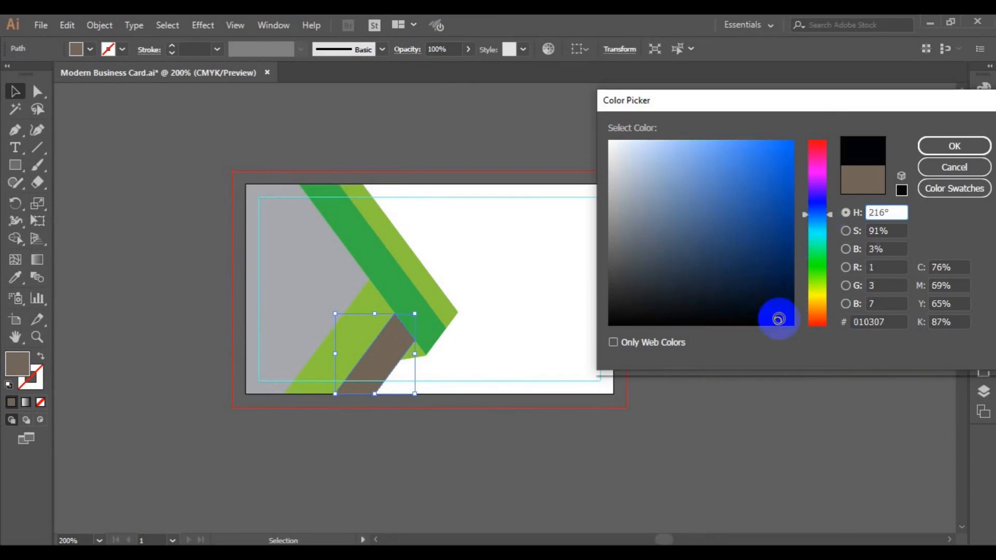
{"action": "left_click", "coordinate": [943, 148]}
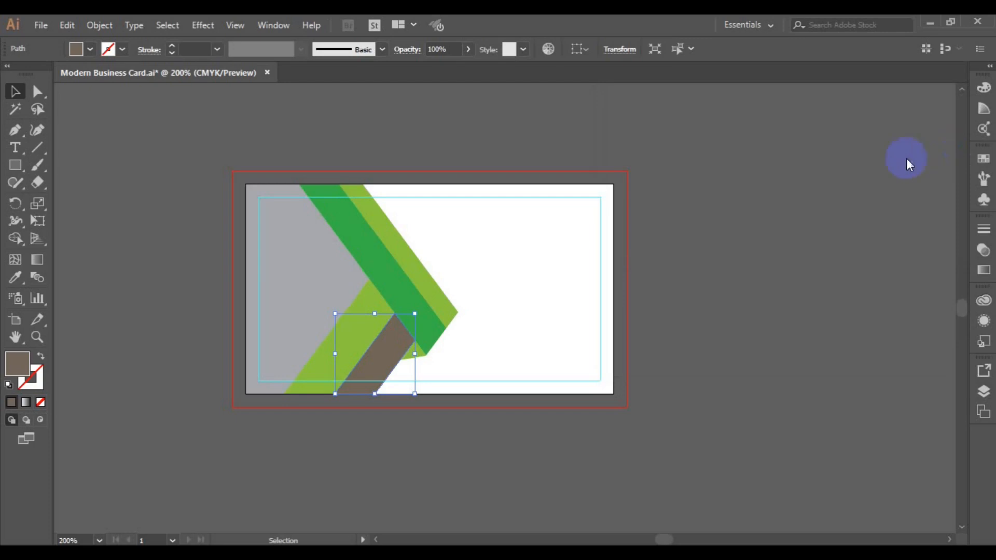
{"action": "key", "text": "ctrl+z"}
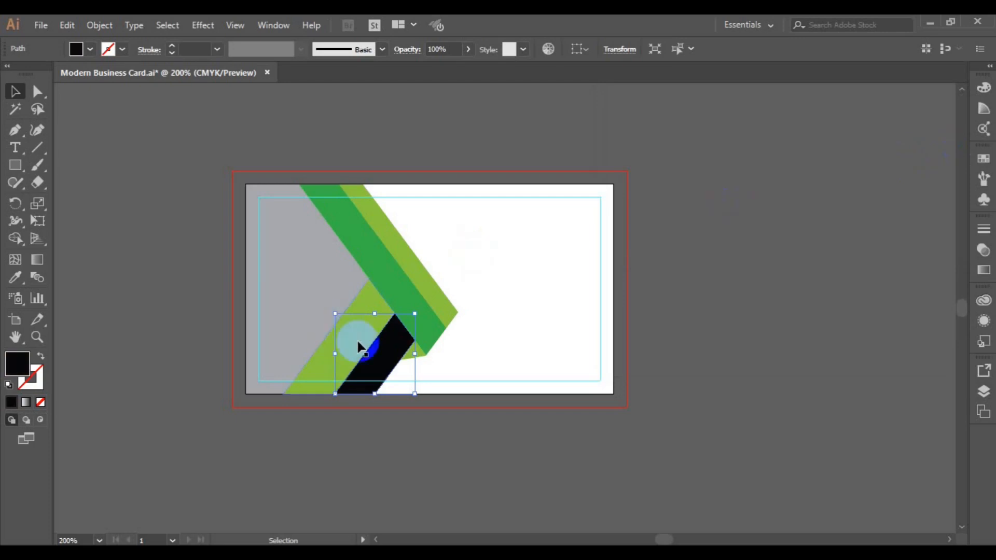
{"action": "double_click", "coordinate": [15, 370]}
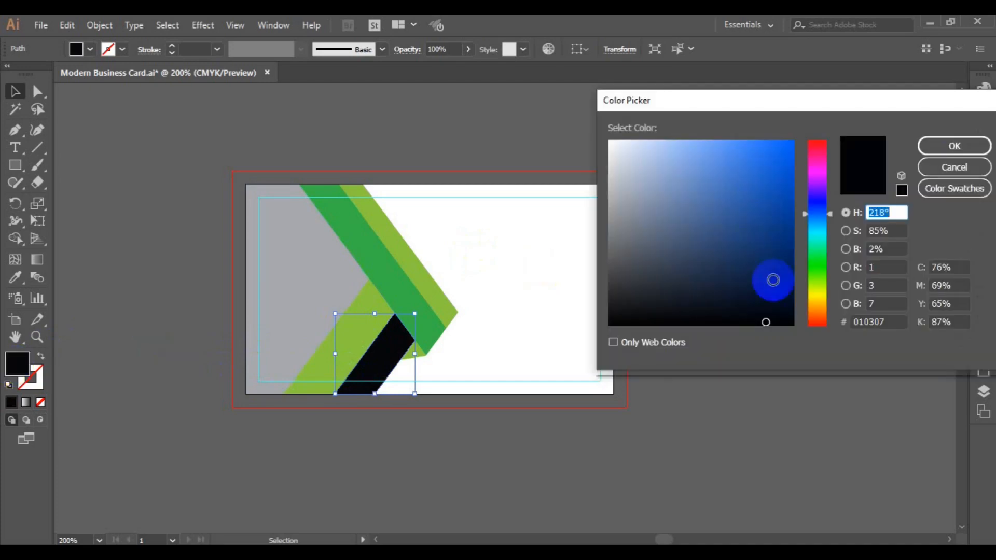
{"action": "left_click", "coordinate": [775, 298]}
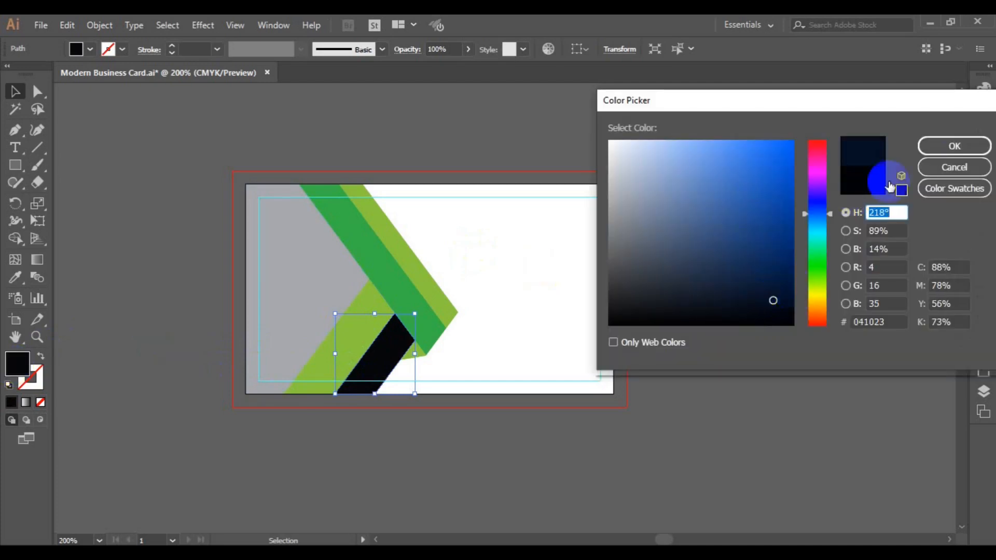
{"action": "left_click", "coordinate": [924, 148]}
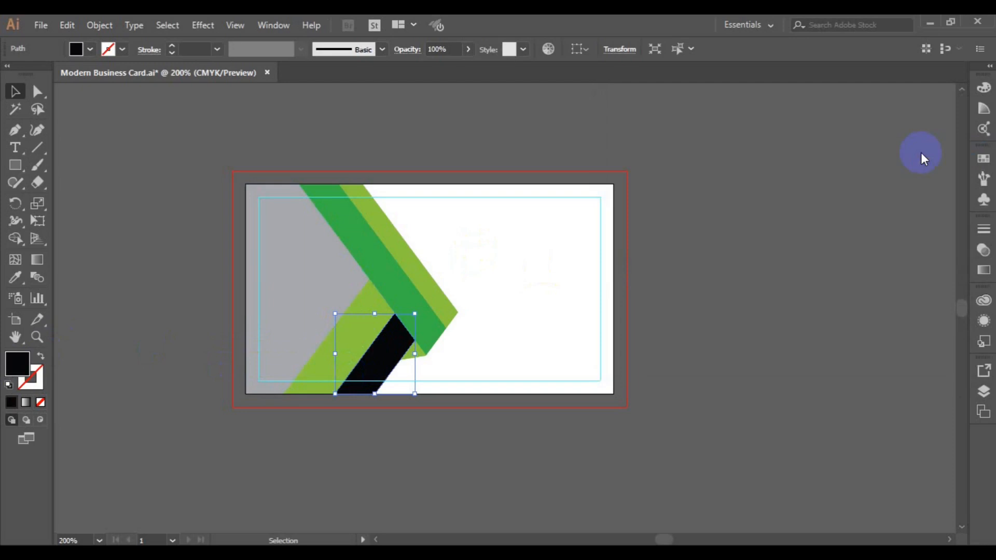
- Eyedropper the navy onto the grey left background, deselect, and save the file
{"action": "left_click", "coordinate": [289, 266]}
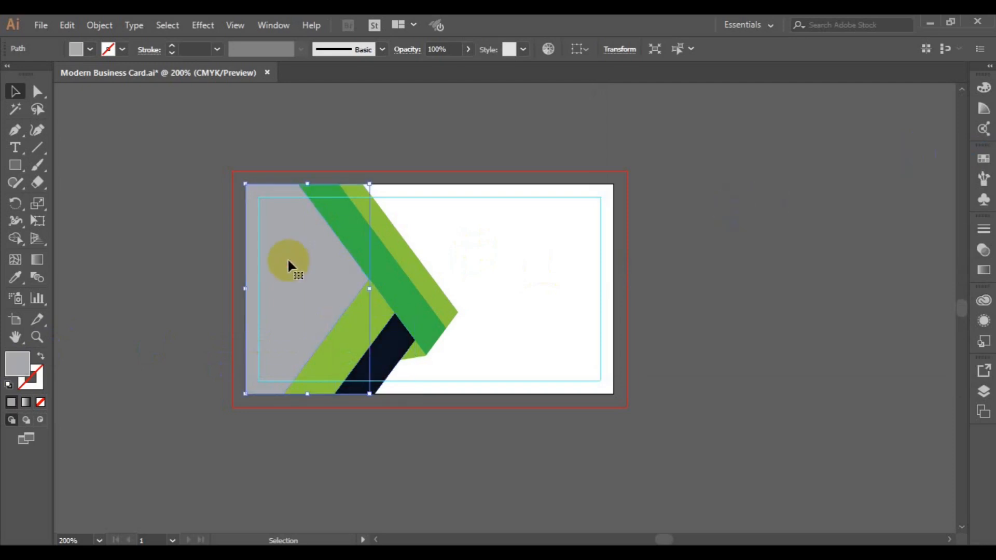
{"action": "left_click", "coordinate": [15, 283]}
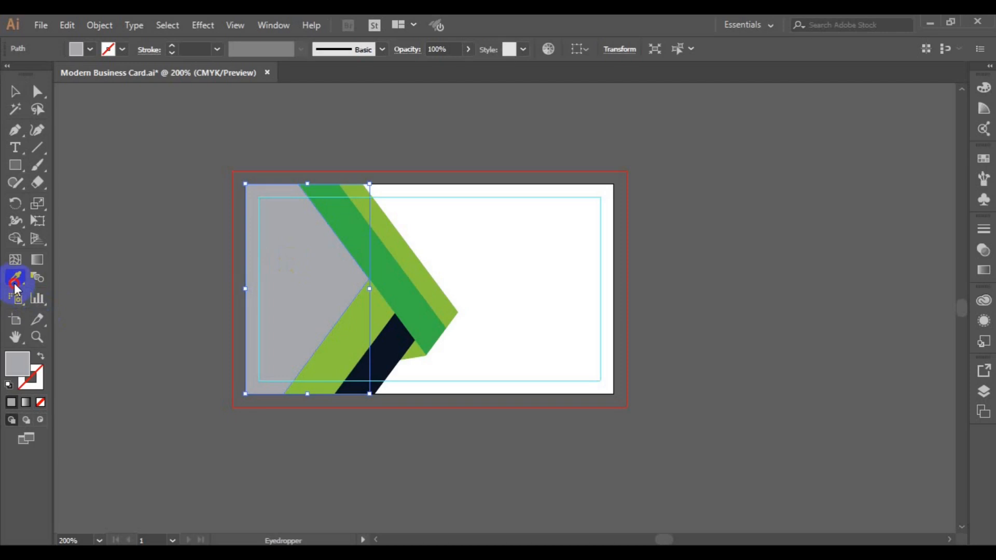
{"action": "left_click", "coordinate": [383, 346]}
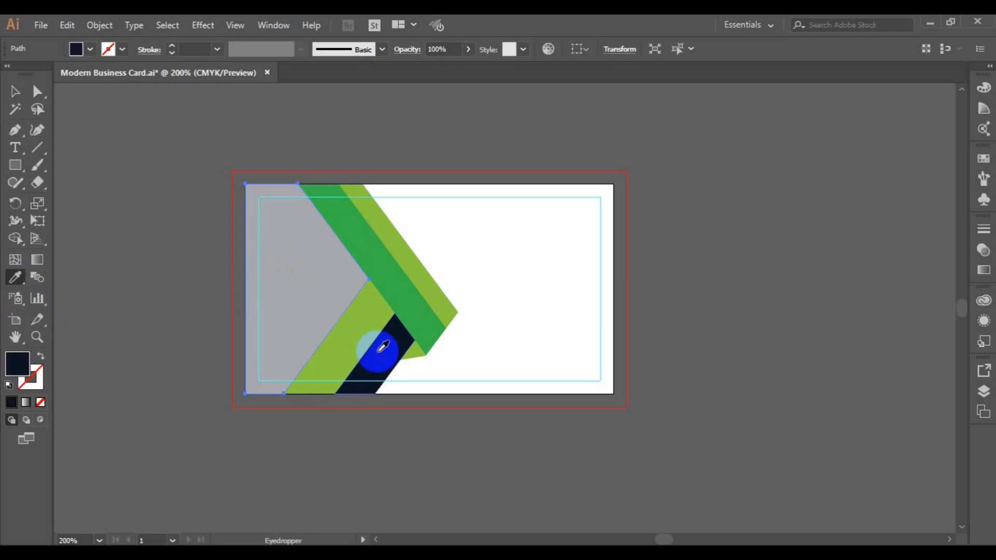
{"action": "left_click", "coordinate": [15, 94]}
{"action": "left_click", "coordinate": [154, 216]}
{"action": "key", "text": "ctrl+s"}
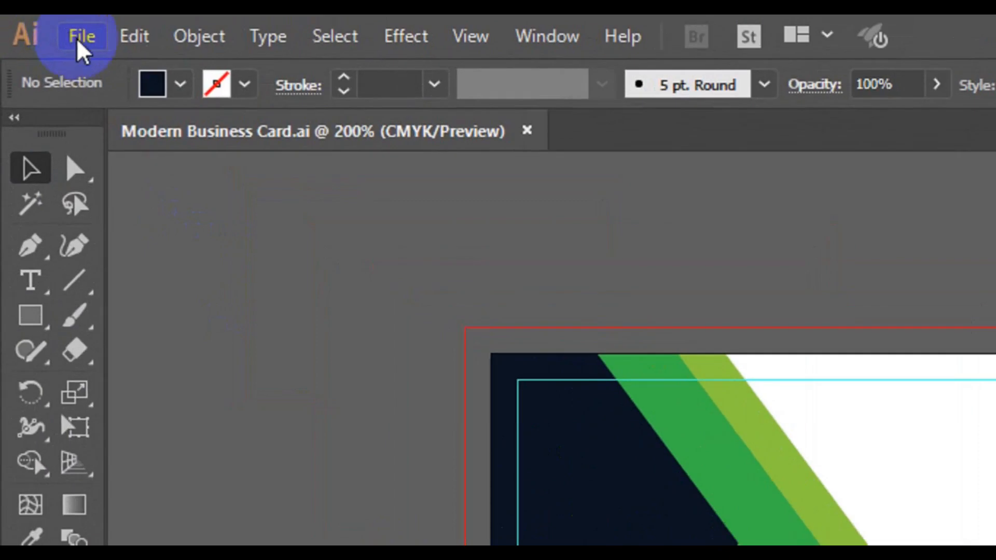
- Place qr-code.png onto the card's navy area
{"action": "left_click", "coordinate": [78, 37]}
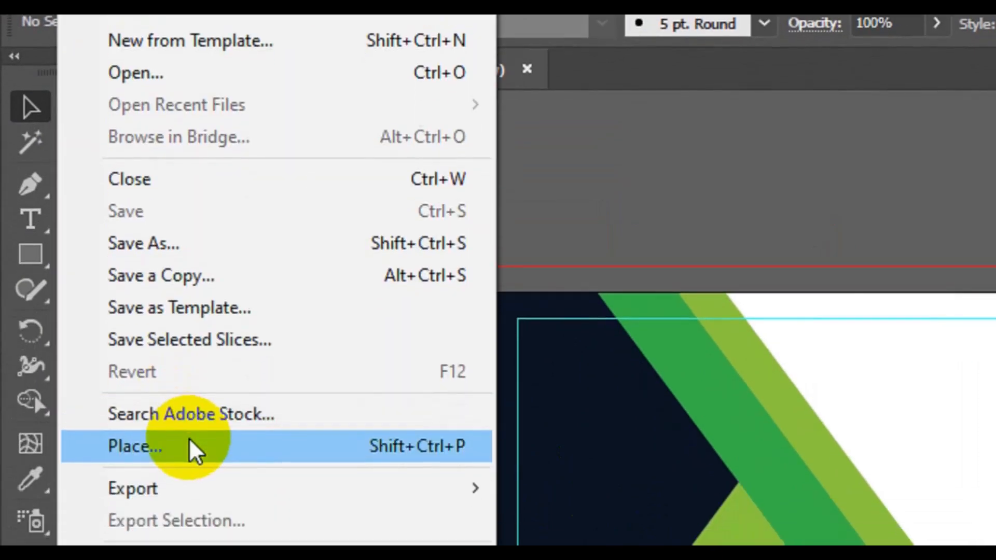
{"action": "left_click", "coordinate": [190, 445]}
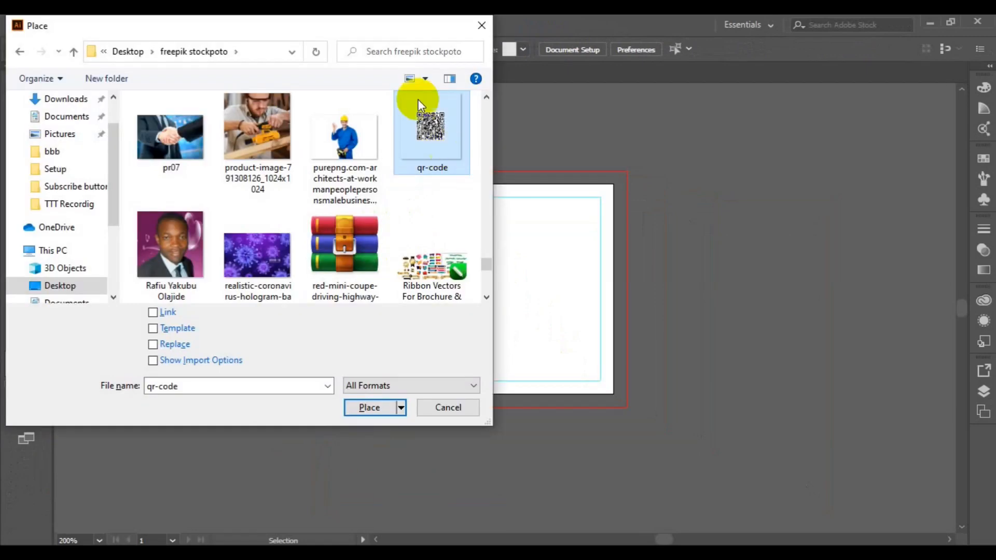
{"action": "left_click", "coordinate": [368, 407]}
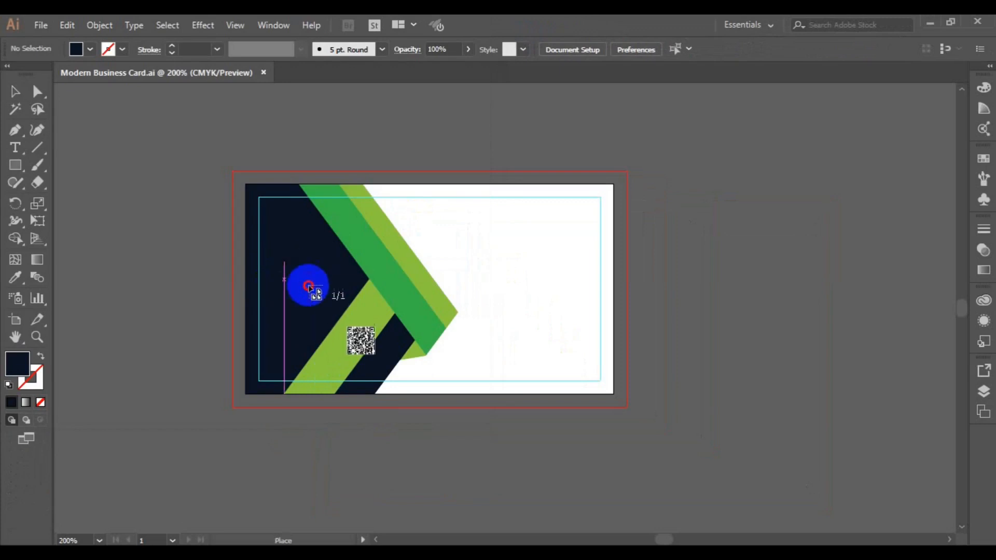
{"action": "left_click", "coordinate": [351, 310]}
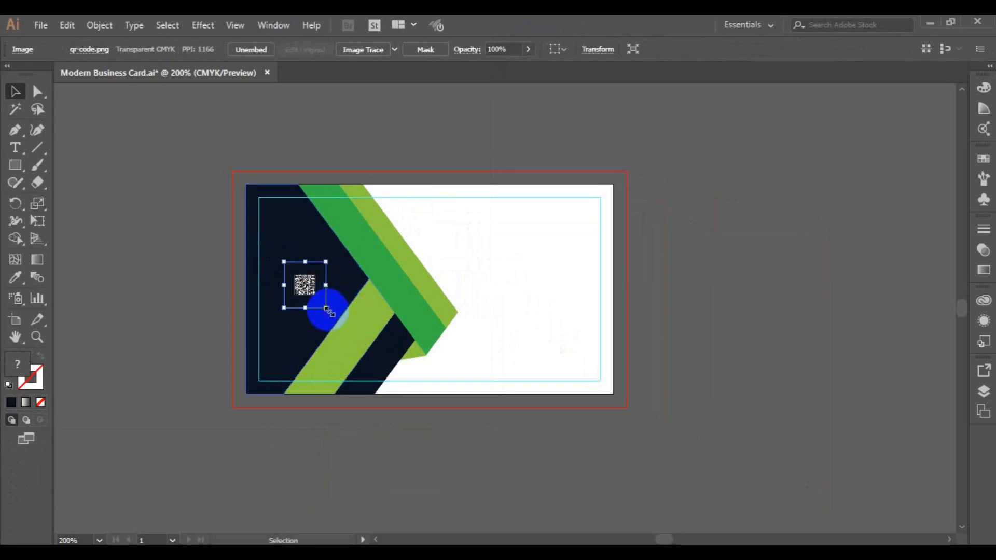
- Scale the QR code down and position it on the navy left panel
{"action": "left_click_drag", "start_coordinate": [327, 310], "coordinate": [358, 323]}
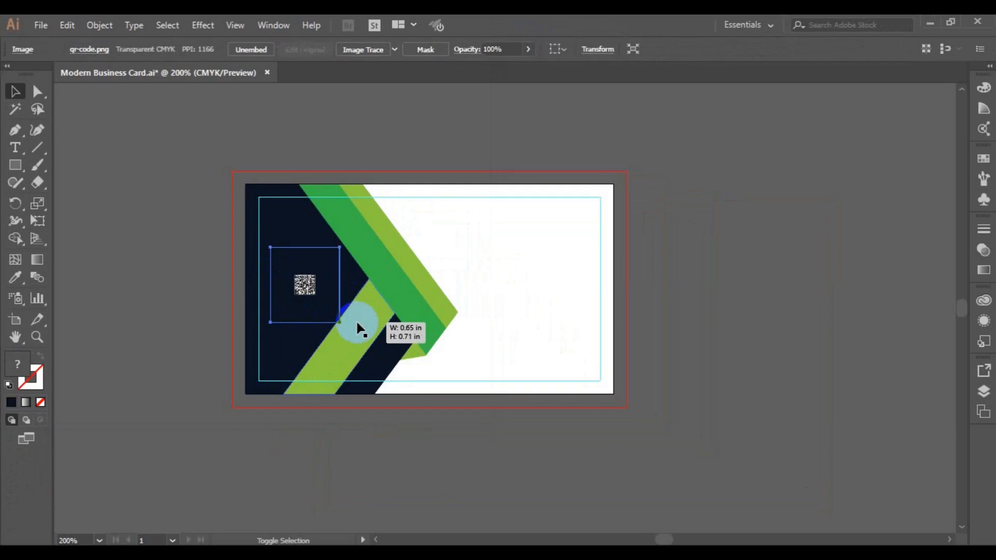
{"action": "left_click_drag", "start_coordinate": [357, 322], "coordinate": [356, 322]}
{"action": "left_click", "coordinate": [305, 285]}
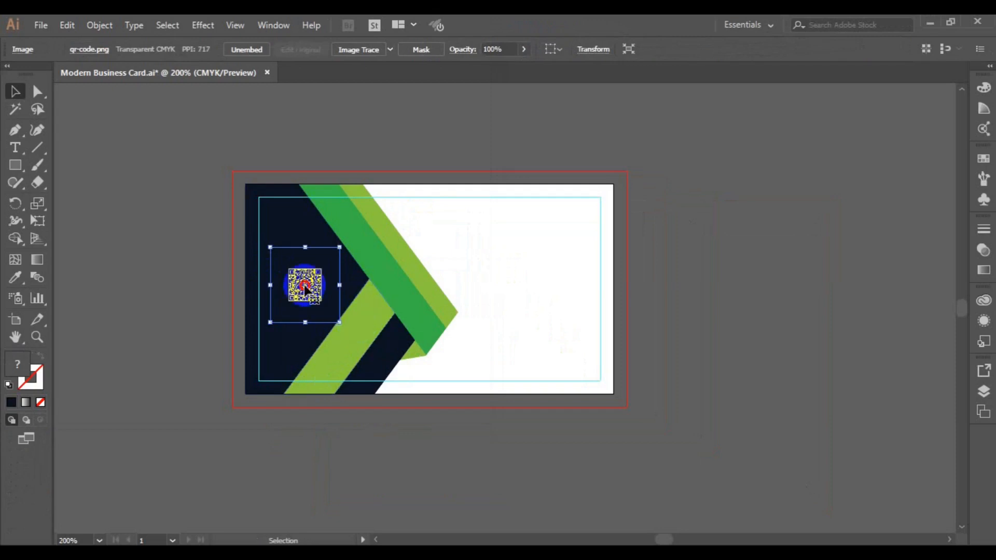
{"action": "left_click_drag", "start_coordinate": [313, 330], "coordinate": [313, 328]}
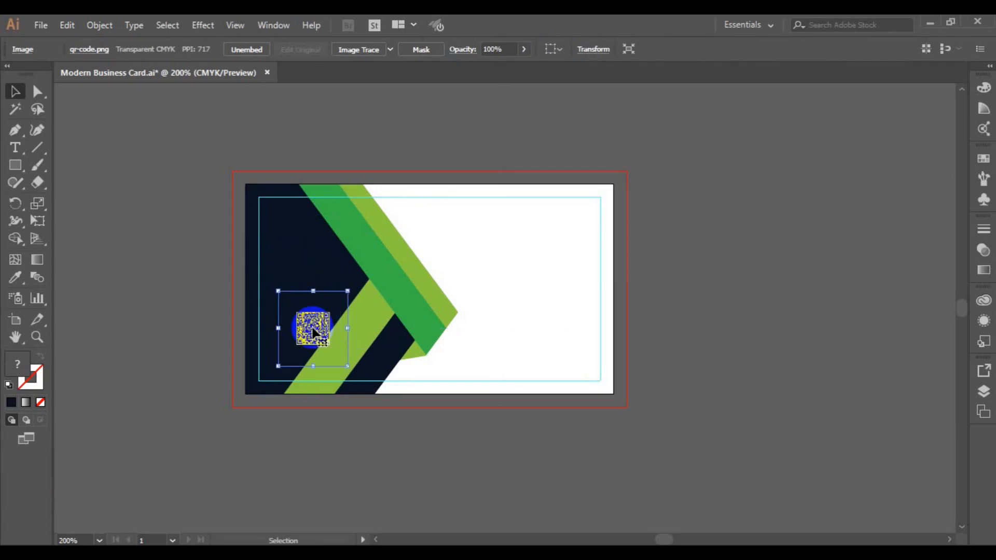
{"action": "left_click_drag", "start_coordinate": [347, 365], "coordinate": [390, 394]}
{"action": "left_click", "coordinate": [320, 322]}
{"action": "left_click_drag", "start_coordinate": [320, 322], "coordinate": [313, 322]}
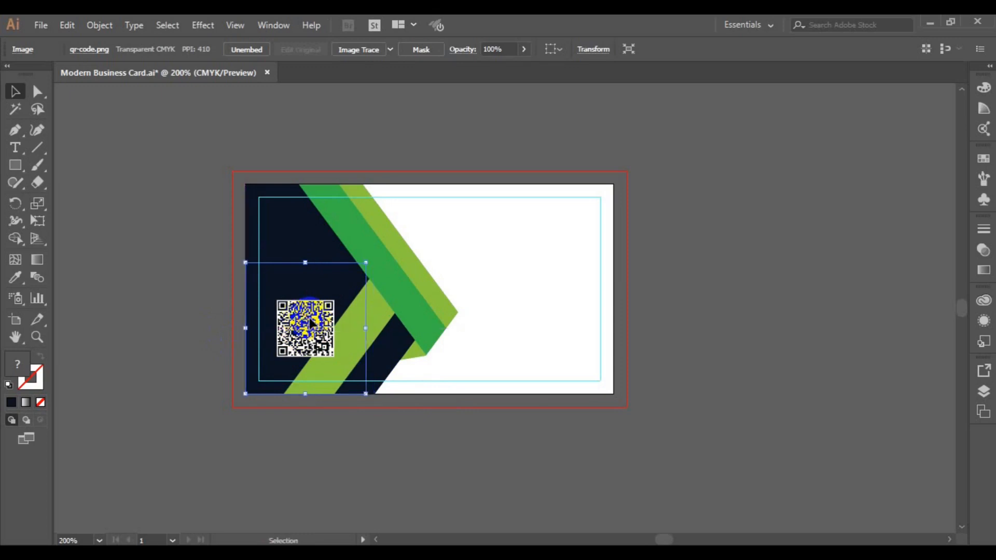
{"action": "left_click", "coordinate": [214, 329]}
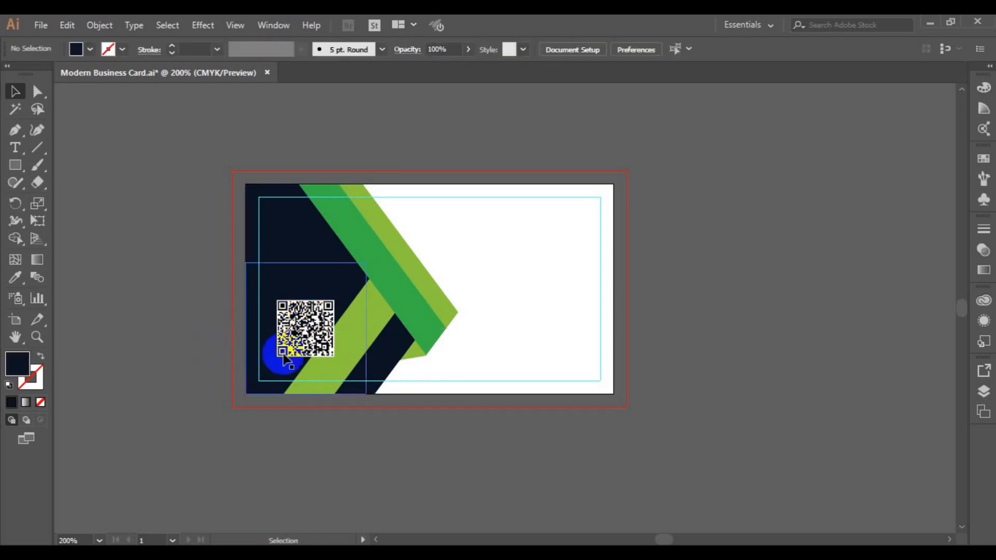
{"action": "left_click_drag", "start_coordinate": [301, 333], "coordinate": [304, 283]}
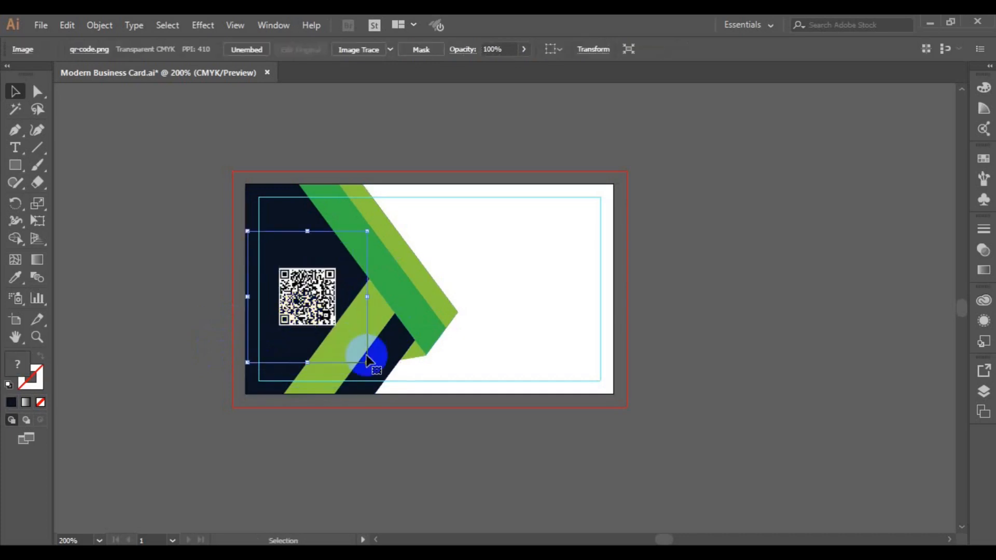
{"action": "left_click_drag", "start_coordinate": [368, 362], "coordinate": [345, 337]}
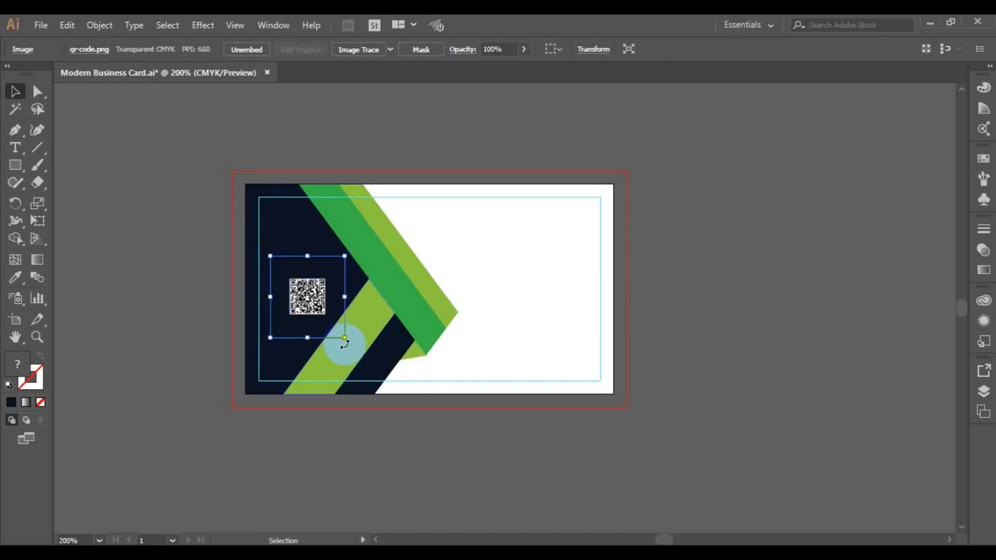
{"action": "left_click", "coordinate": [683, 296]}
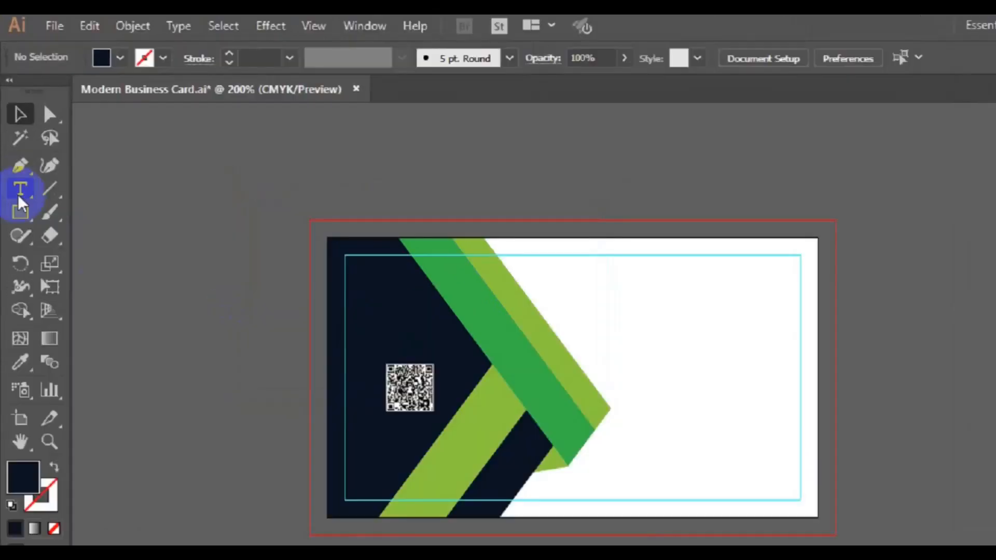
- Type the person's name at the card's top right in Roboto Bold
{"action": "left_click", "coordinate": [19, 190]}
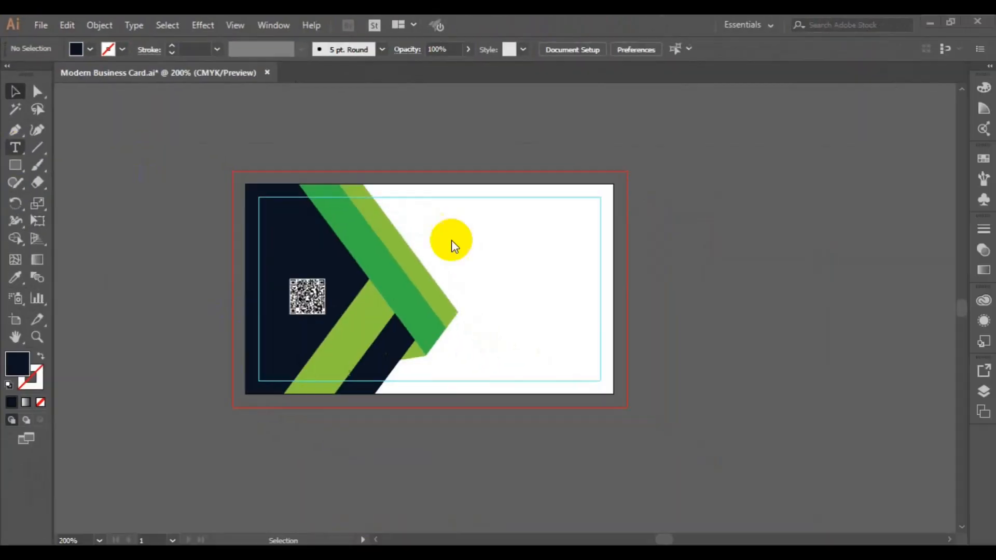
{"action": "left_click", "coordinate": [482, 238]}
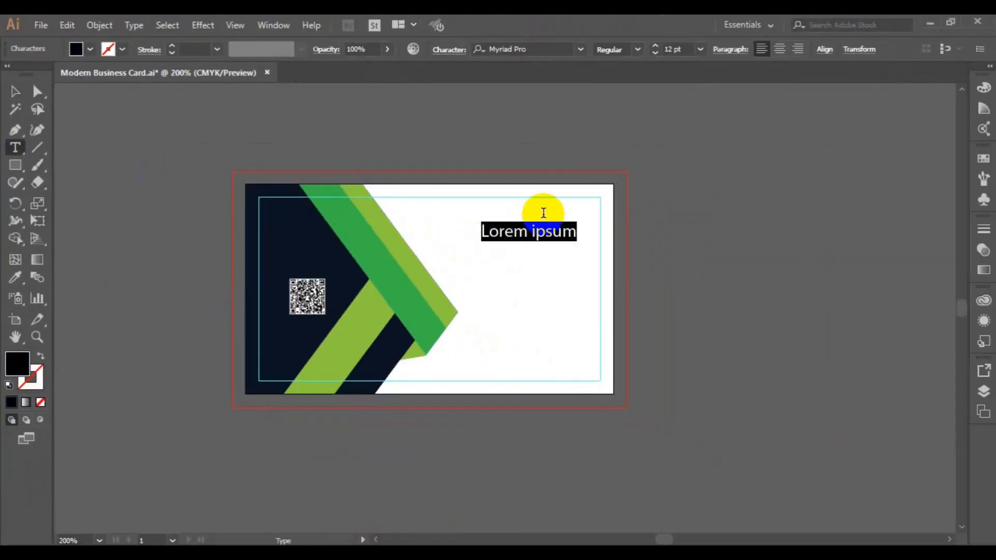
{"action": "left_click", "coordinate": [15, 91]}
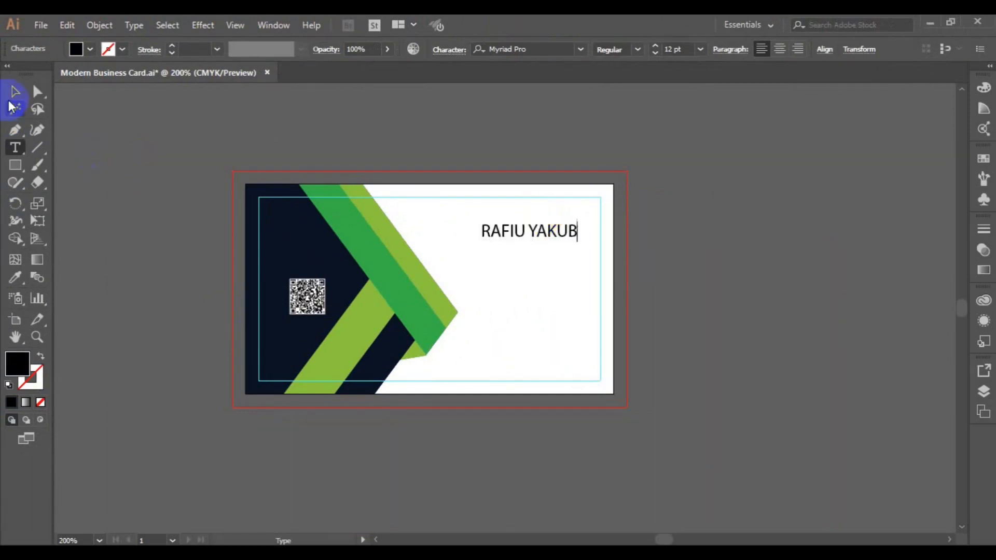
{"action": "left_click", "coordinate": [516, 48]}
{"action": "type", "text": "r"}
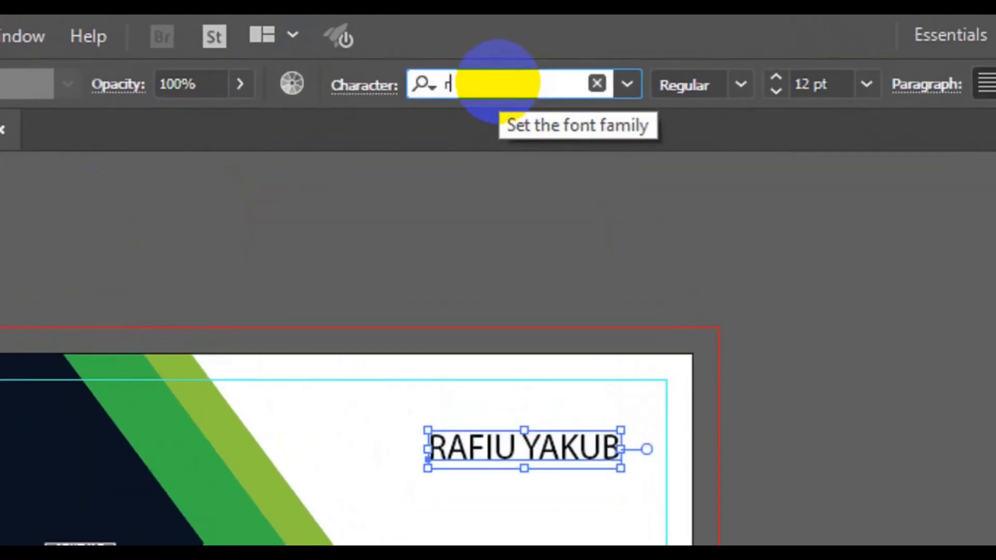
{"action": "type", "text": "oboto"}
{"action": "left_click", "coordinate": [513, 413]}
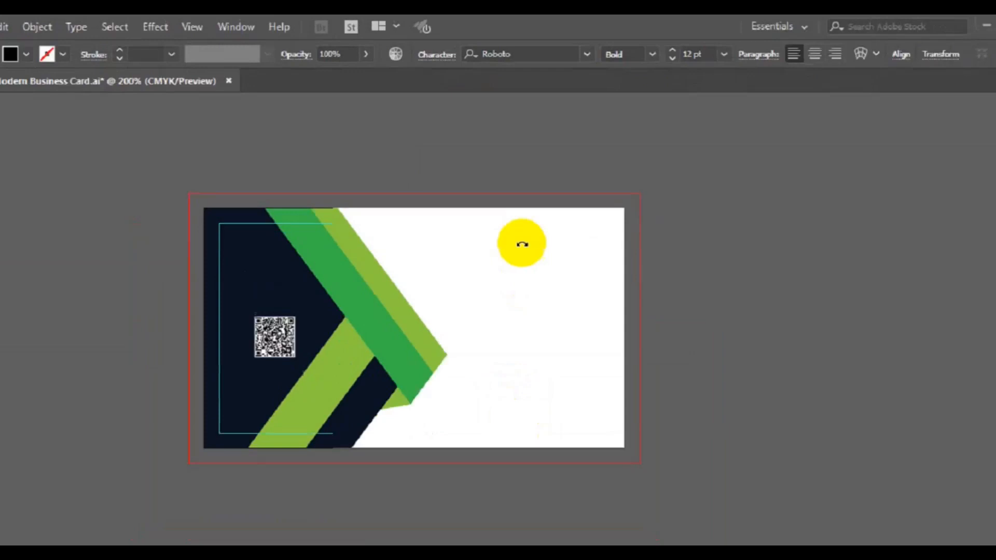
- Set the surname in the name to Roboto Light weight
{"action": "left_click", "coordinate": [15, 147]}
{"action": "left_click_drag", "start_coordinate": [515, 231], "coordinate": [556, 231]}
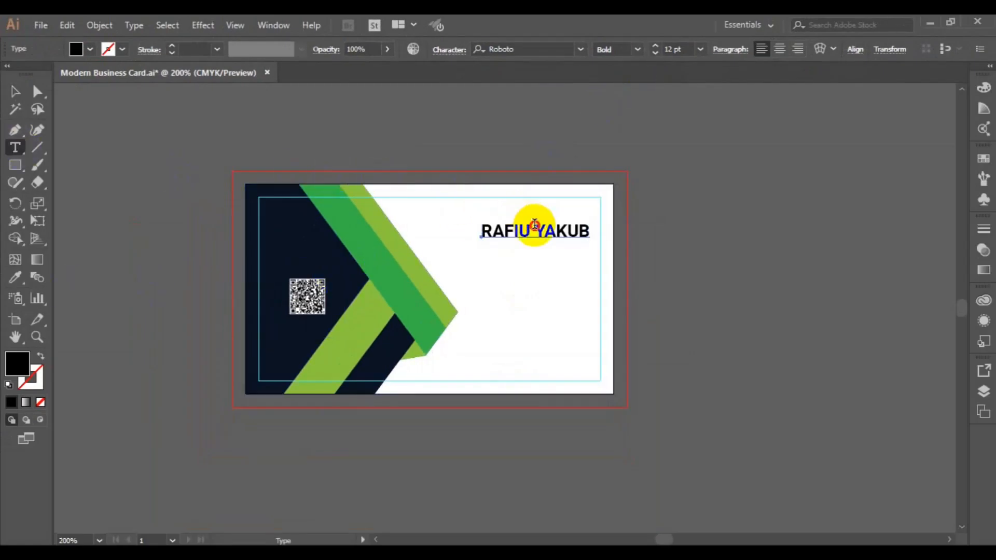
{"action": "double_click", "coordinate": [562, 228]}
{"action": "left_click", "coordinate": [638, 50]}
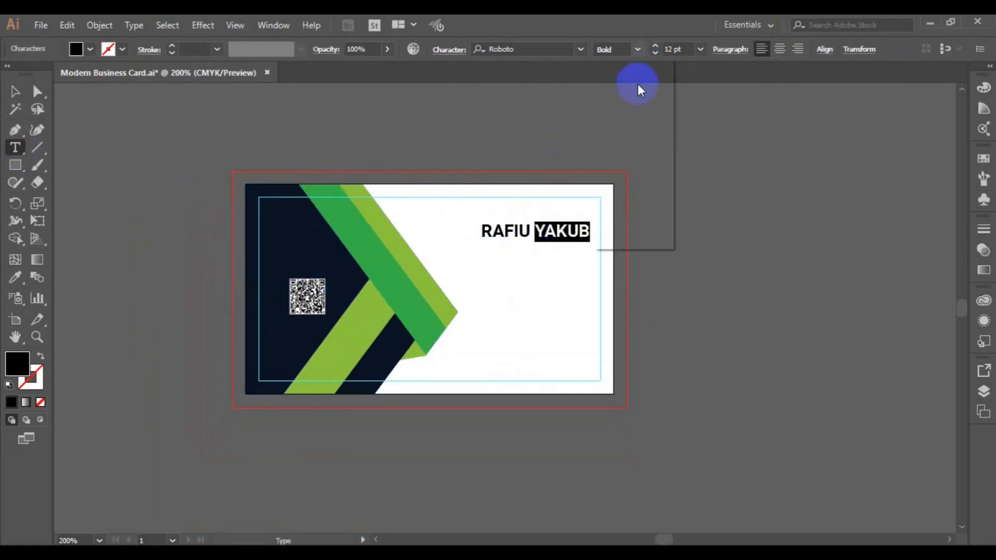
{"action": "left_click", "coordinate": [623, 66]}
{"action": "double_click", "coordinate": [534, 232]}
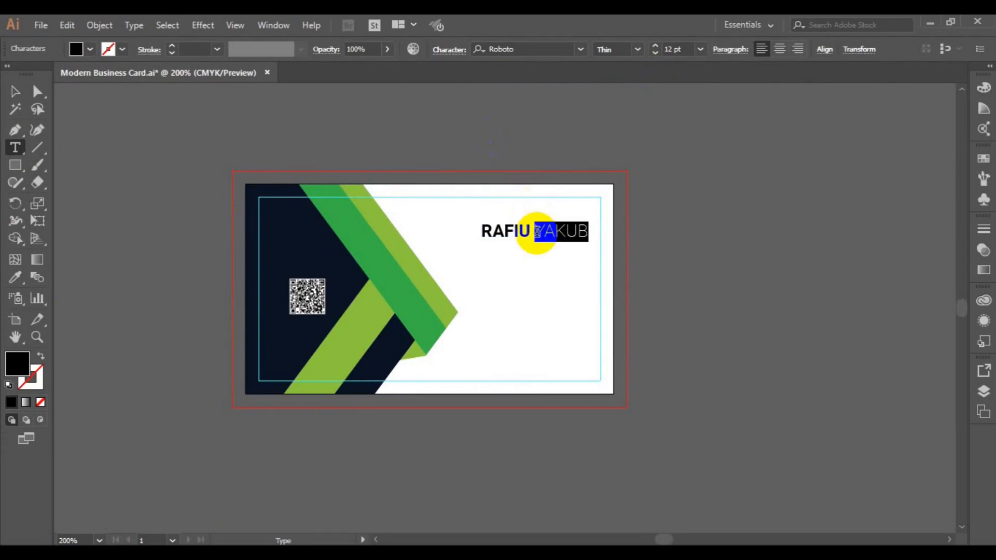
{"action": "left_click", "coordinate": [637, 49]}
{"action": "left_click", "coordinate": [587, 227]}
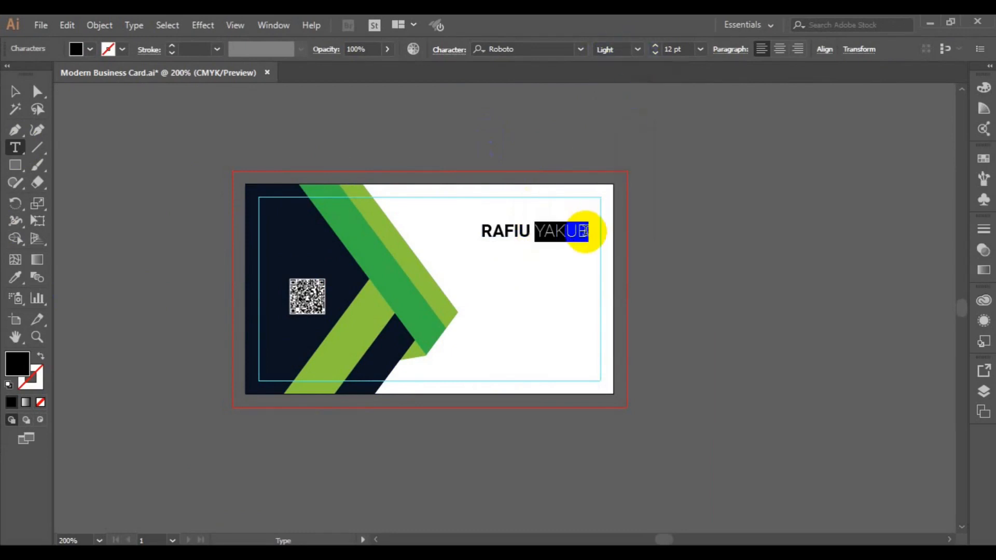
- Paste the CREATIVE DIRECTOR title below the name at 6 pt
{"action": "left_click", "coordinate": [598, 232]}
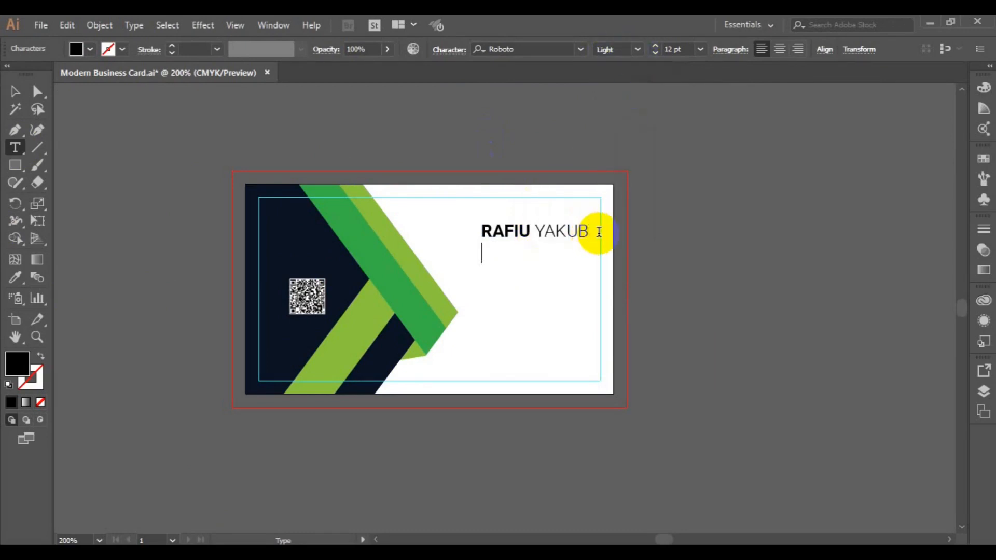
{"action": "type", "text": "CREATIVE DIRECTOR"}
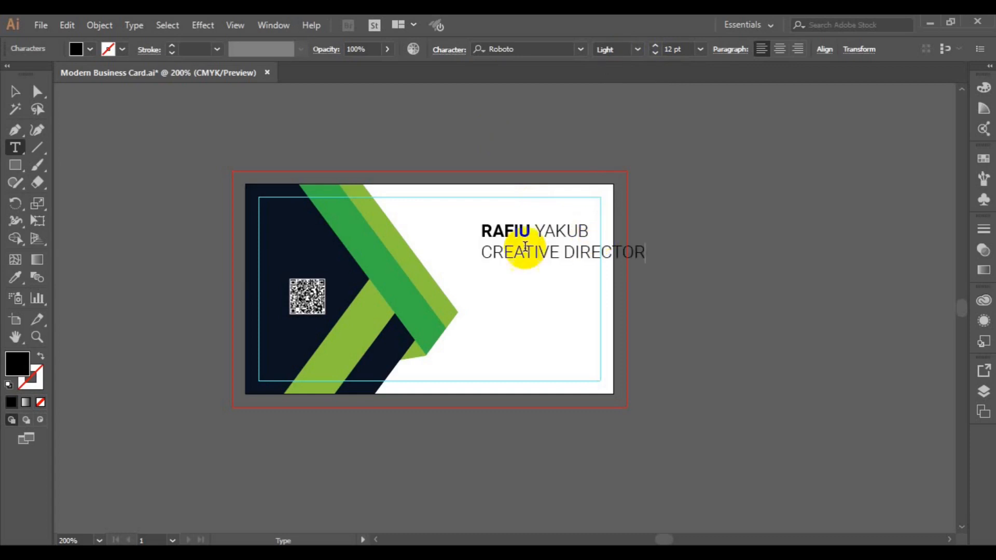
{"action": "left_click_drag", "start_coordinate": [483, 252], "coordinate": [645, 252]}
{"action": "left_click", "coordinate": [669, 49]}
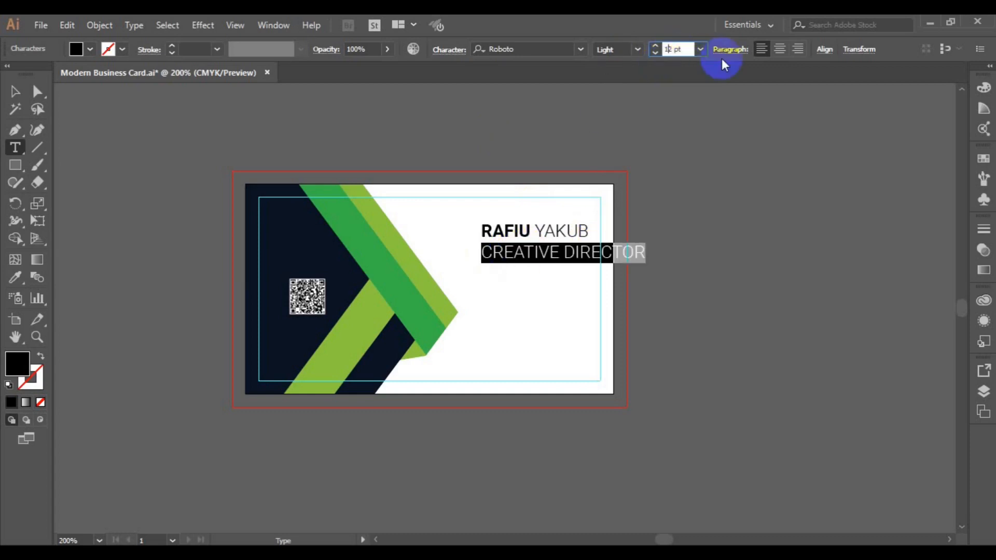
{"action": "key", "text": "Return"}
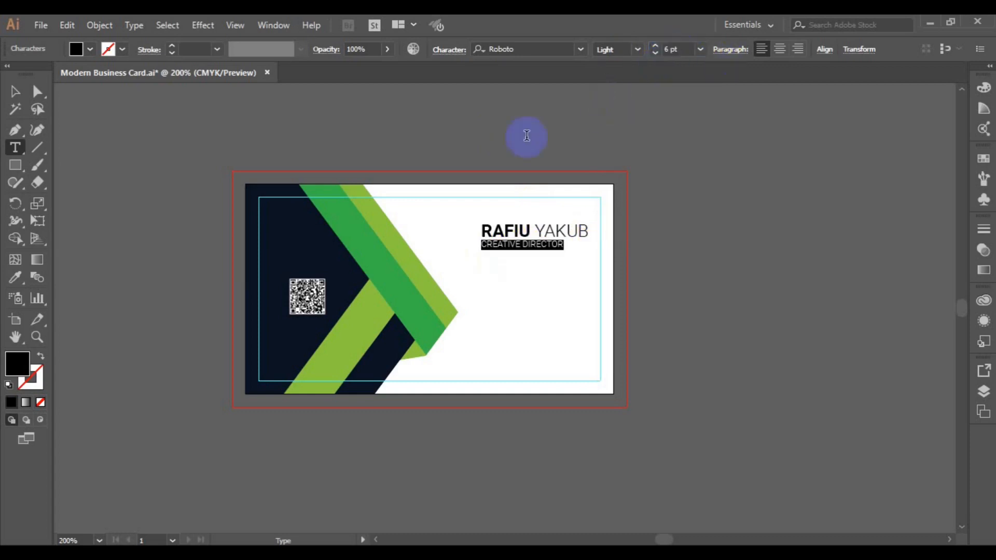
- Right-align the name and title and move them to the card's top right
{"action": "left_click", "coordinate": [15, 91]}
{"action": "left_click", "coordinate": [797, 49]}
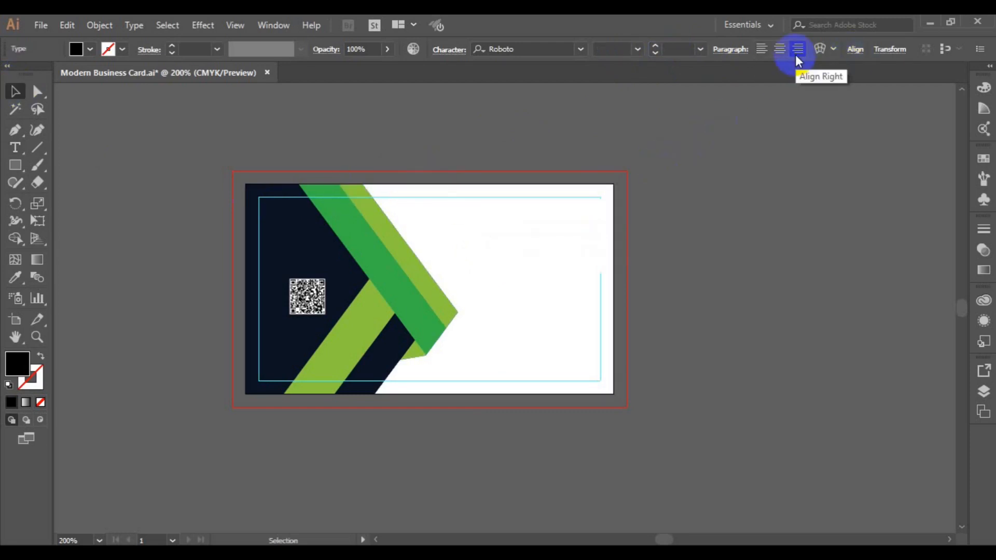
{"action": "left_click_drag", "start_coordinate": [411, 239], "coordinate": [528, 221]}
{"action": "left_click", "coordinate": [707, 294]}
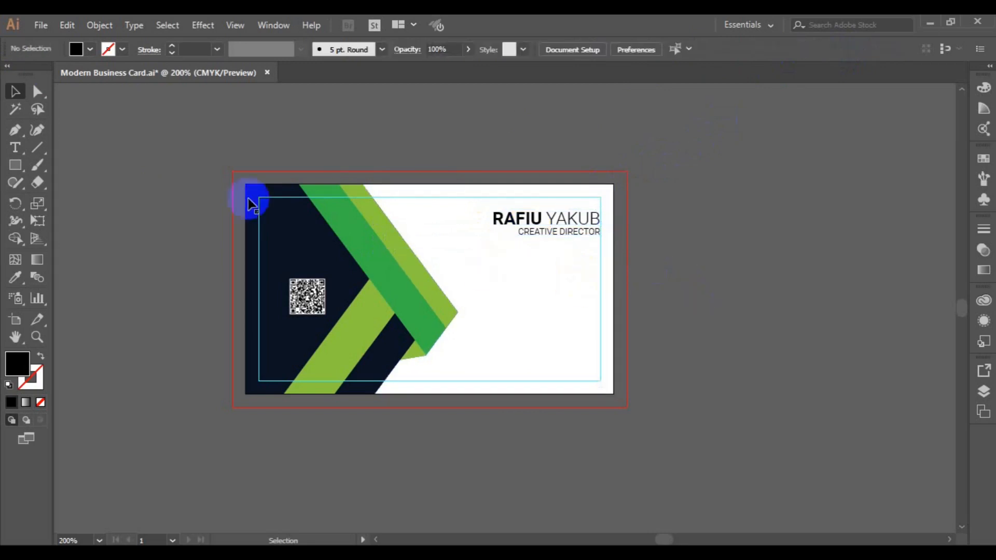
- Open the icon sheet and copy the website, location and phone circle icons
{"action": "left_click", "coordinate": [41, 32]}
{"action": "left_click", "coordinate": [73, 78]}
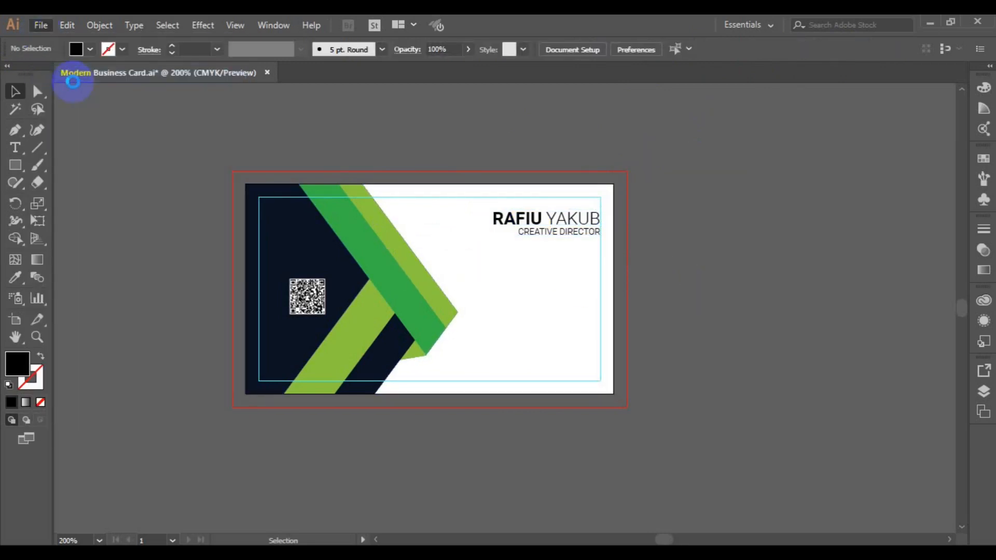
{"action": "left_click", "coordinate": [369, 344]}
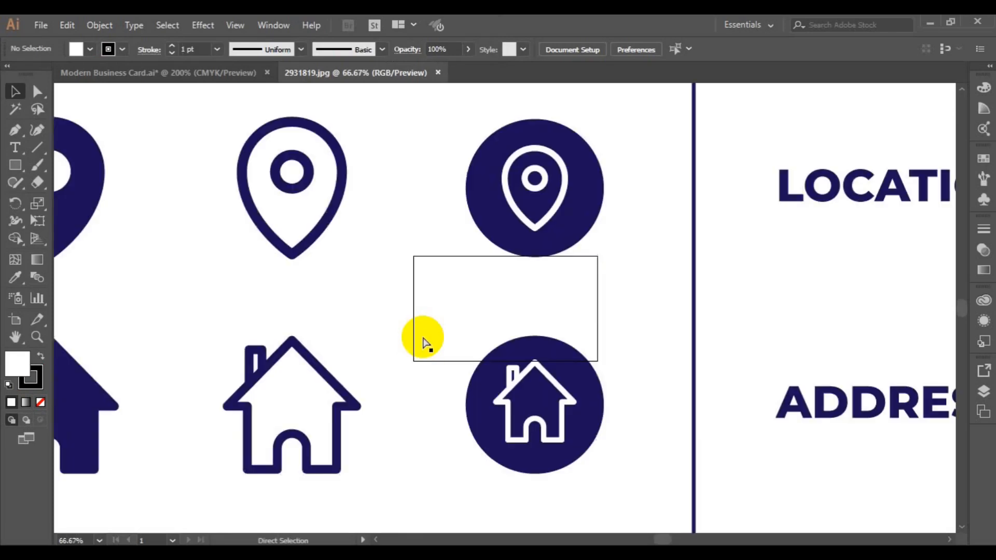
{"action": "key", "text": "ctrl+minus"}
{"action": "key", "text": "ctrl+minus"}
{"action": "key", "text": "ctrl+minus"}
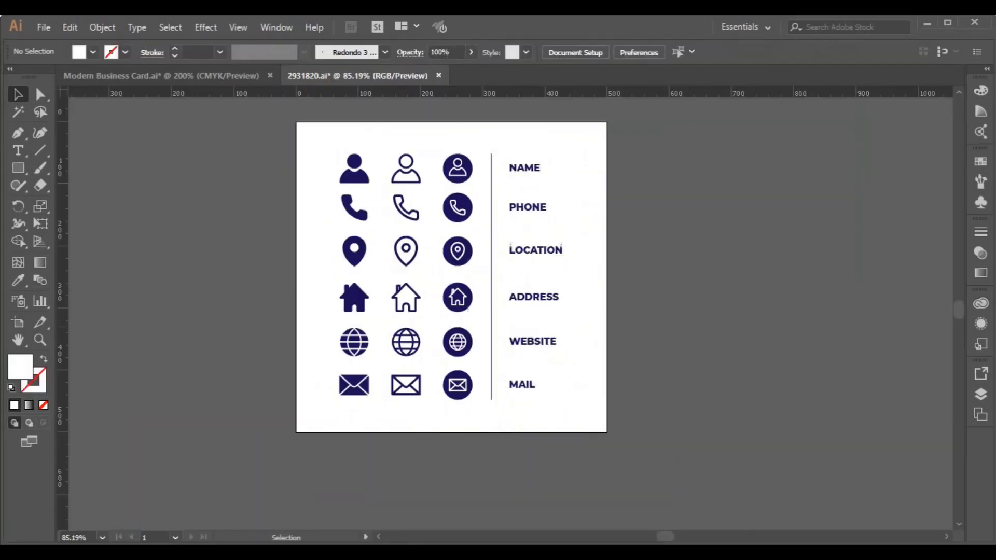
{"action": "left_click", "coordinate": [457, 342]}
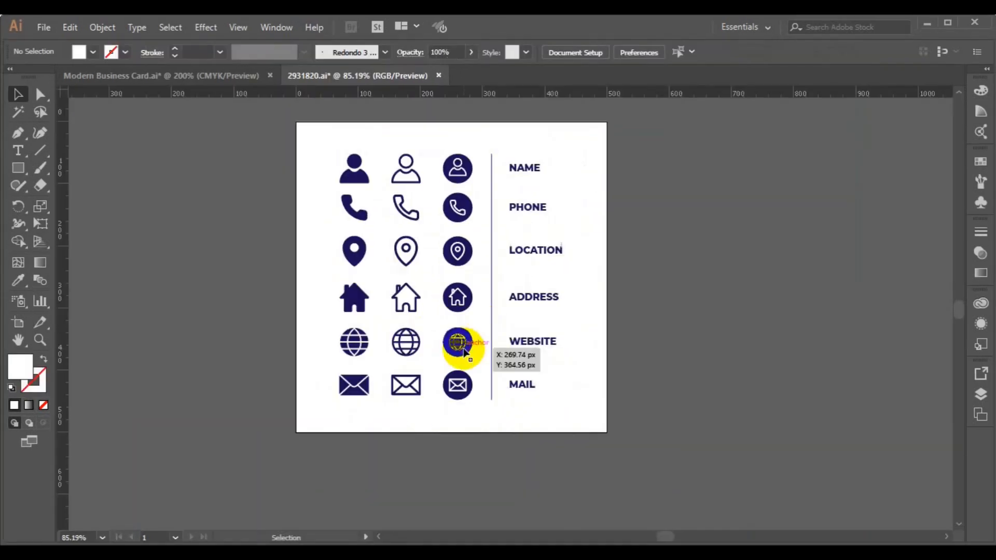
{"action": "left_click", "coordinate": [460, 239], "text": "shift"}
{"action": "left_click", "coordinate": [462, 217], "text": "shift"}
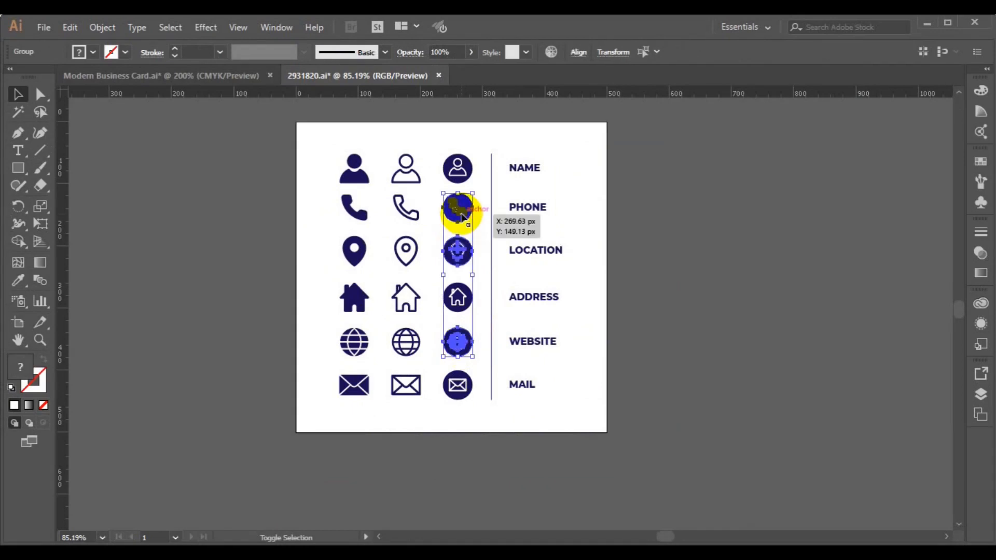
{"action": "key", "text": "ctrl+c"}
- Paste the three icons into the card file, shrink them, place them right of the card, and ungroup
{"action": "left_click", "coordinate": [242, 82]}
{"action": "key", "text": "ctrl+v"}
{"action": "key", "text": "c"}
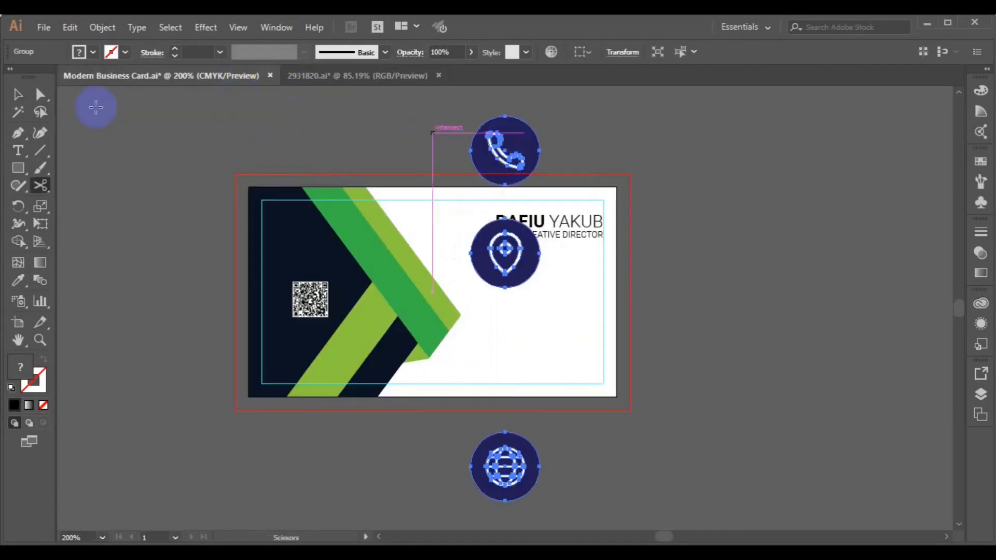
{"action": "key", "text": "v"}
{"action": "left_click_drag", "start_coordinate": [540, 117], "coordinate": [516, 171]}
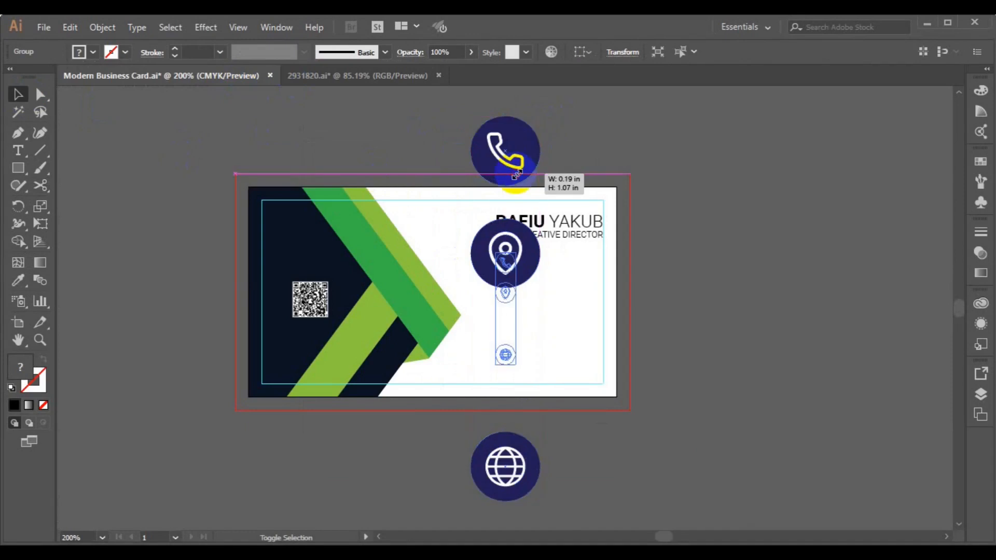
{"action": "left_click_drag", "start_coordinate": [552, 290], "coordinate": [739, 258]}
{"action": "left_click", "coordinate": [108, 28]}
{"action": "left_click", "coordinate": [117, 79]}
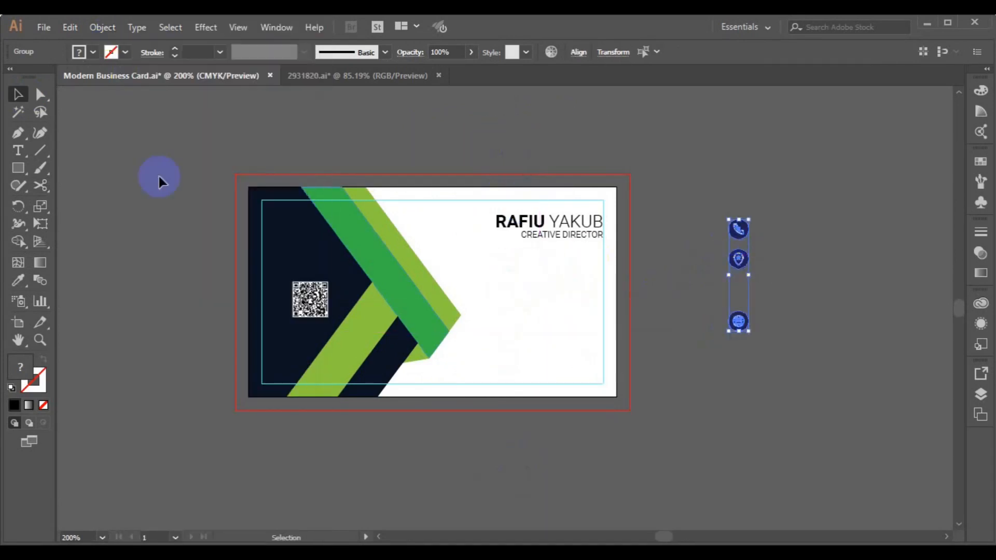
{"action": "left_click", "coordinate": [742, 220]}
- Reflect the phone icon using Transform > Reflect with preview
{"action": "right_click", "coordinate": [748, 233]}
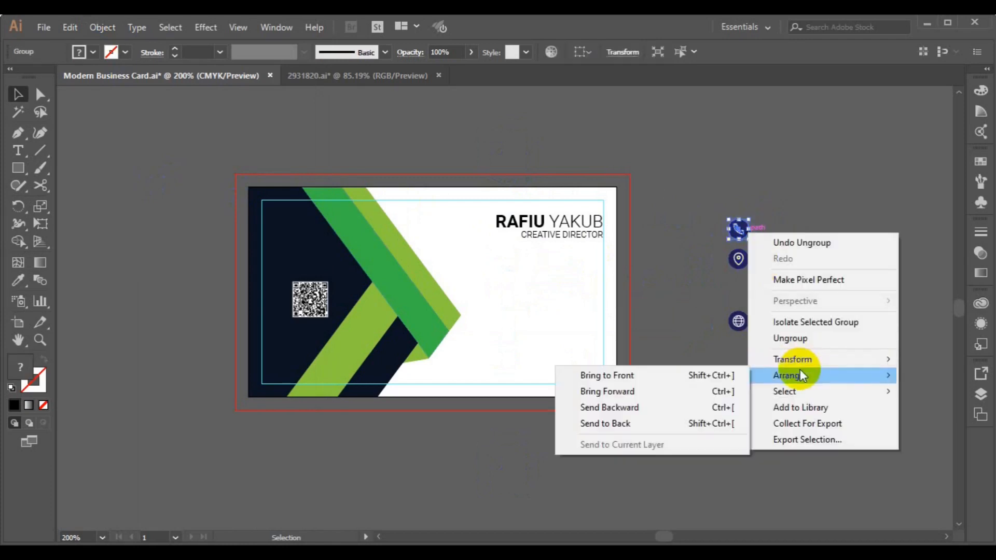
{"action": "mouse_move", "coordinate": [801, 365]}
{"action": "left_click", "coordinate": [662, 414]}
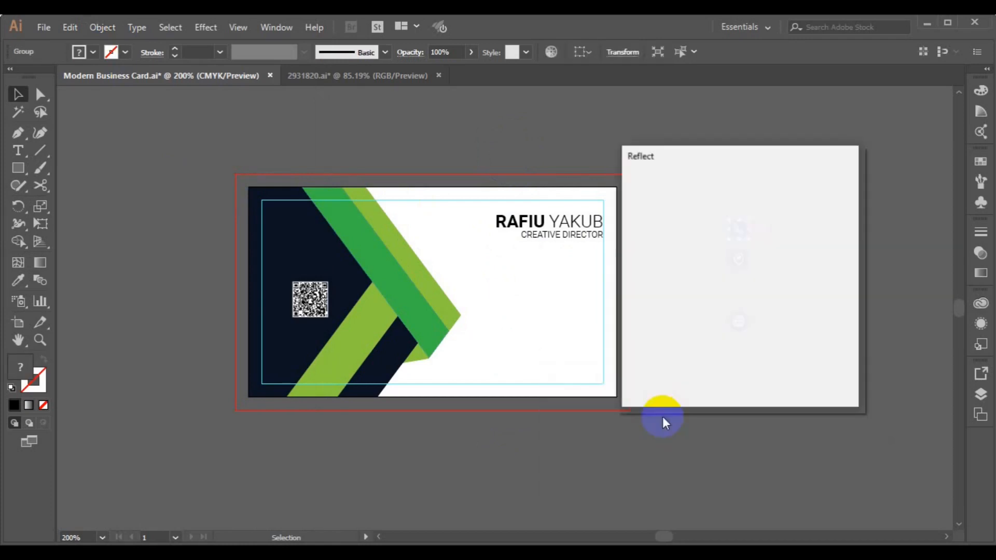
{"action": "left_click_drag", "start_coordinate": [686, 165], "coordinate": [836, 116]}
{"action": "left_click", "coordinate": [789, 296]}
- Confirm the phone icon's reflection and type a hyphen-spaced phone number below the title
{"action": "key", "text": "Return"}
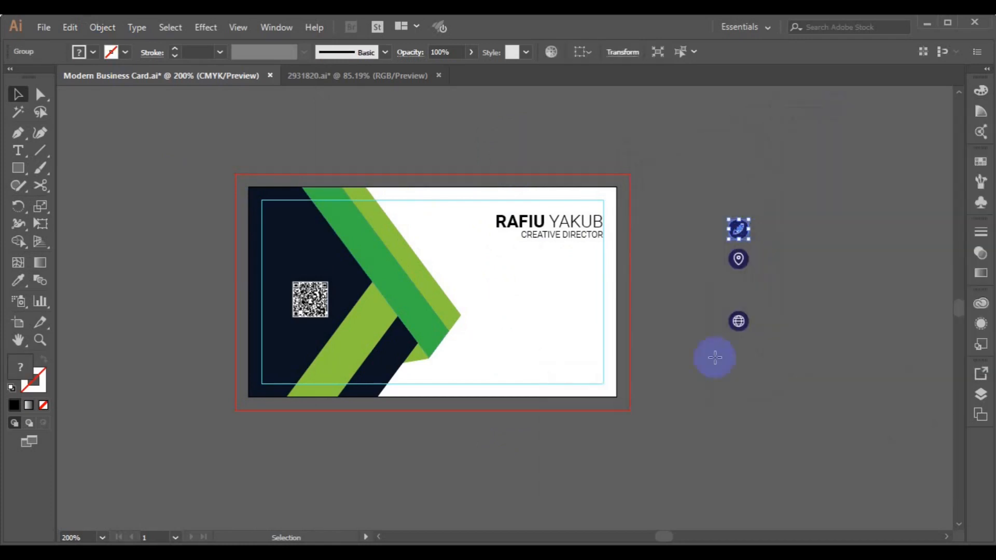
{"action": "left_click", "coordinate": [118, 273]}
{"action": "left_click", "coordinate": [17, 151]}
{"action": "left_click", "coordinate": [499, 268]}
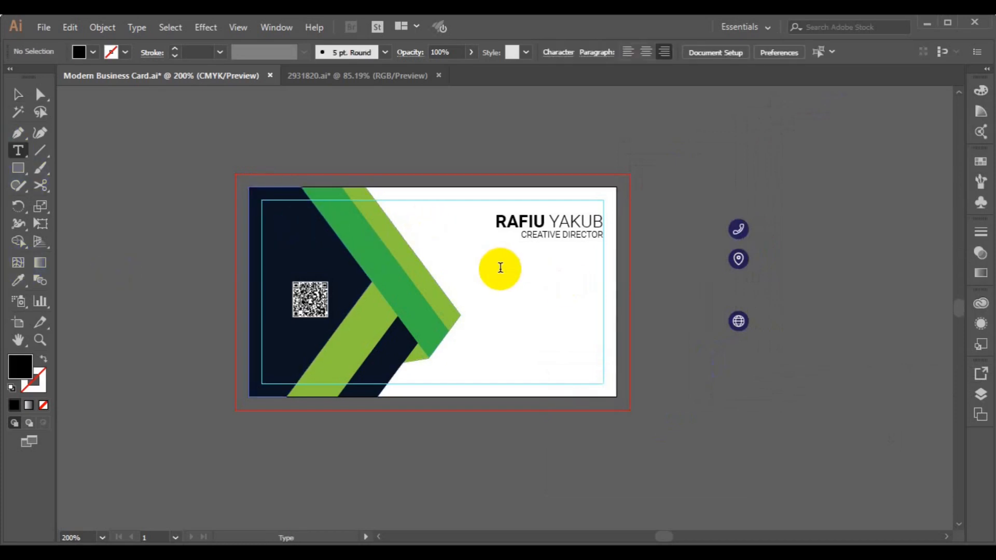
{"action": "type", "text": "000"}
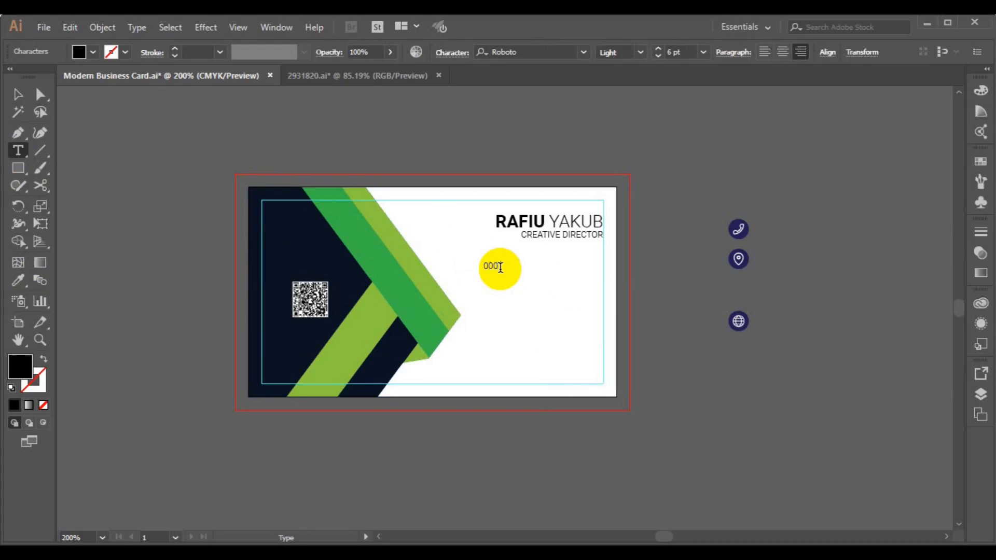
{"action": "key", "text": "ctrl+Left"}
{"action": "key", "text": "ctrl+Left"}
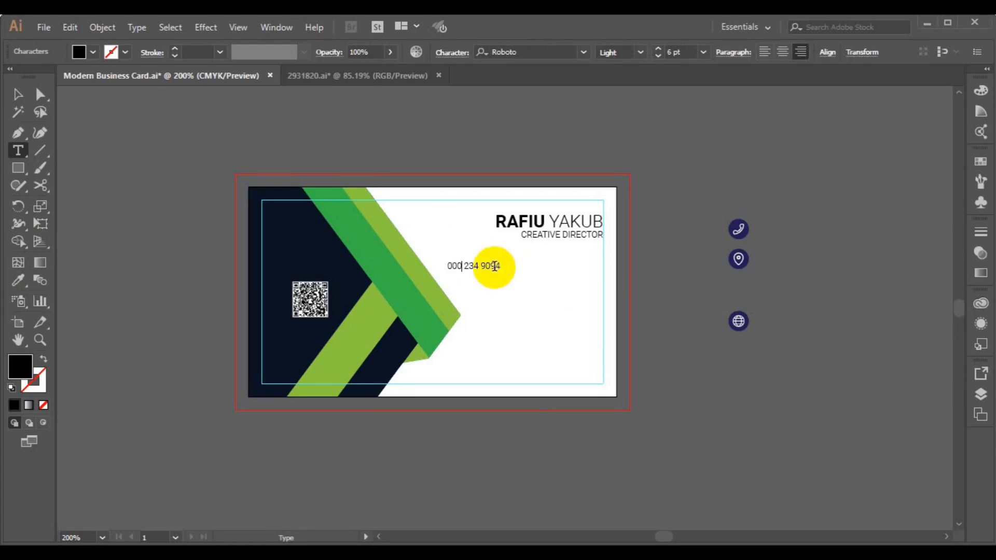
{"action": "type", "text": "-"}
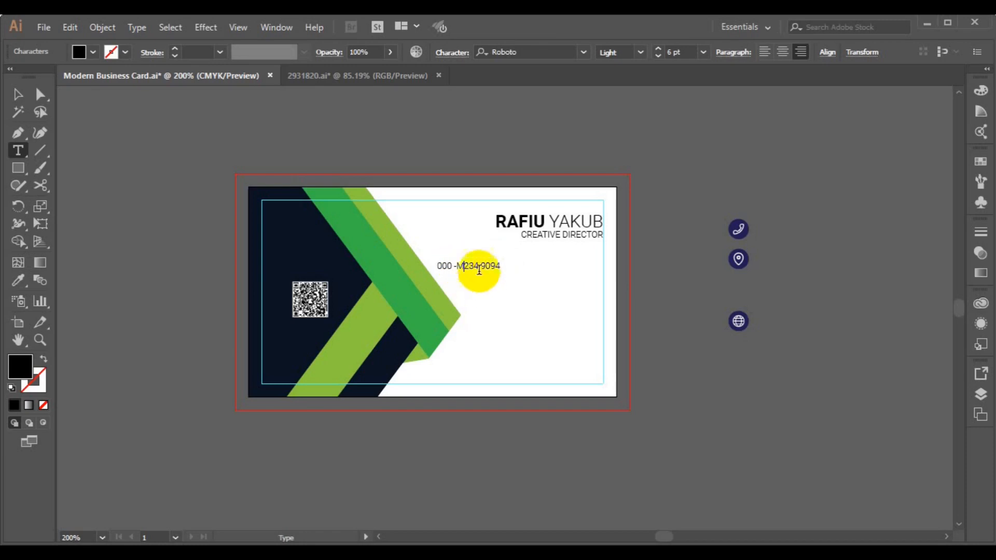
{"action": "key", "text": "BackSpace"}
{"action": "type", "text": "- 00"}
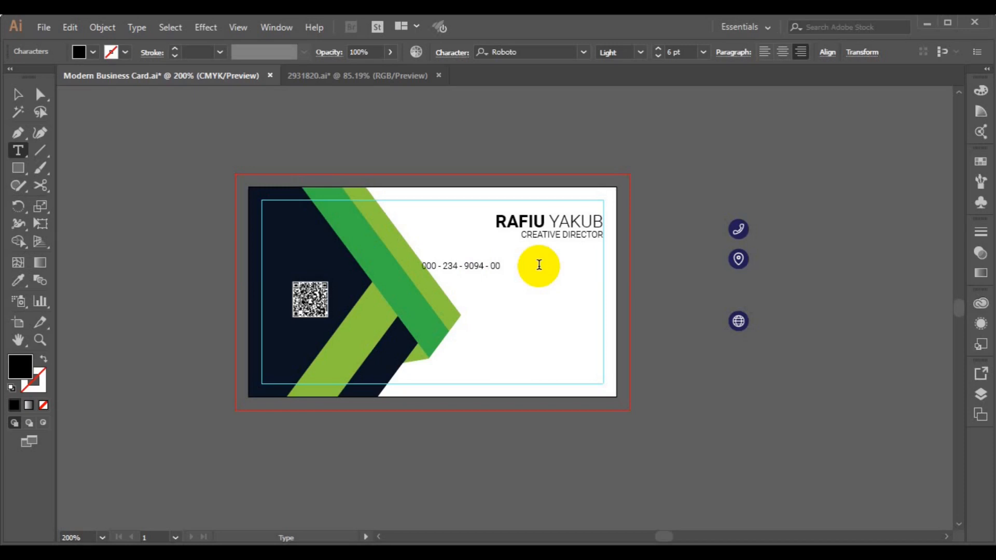
- Set the phone number lines to Regular weight and move them under the title
{"action": "left_click", "coordinate": [18, 94]}
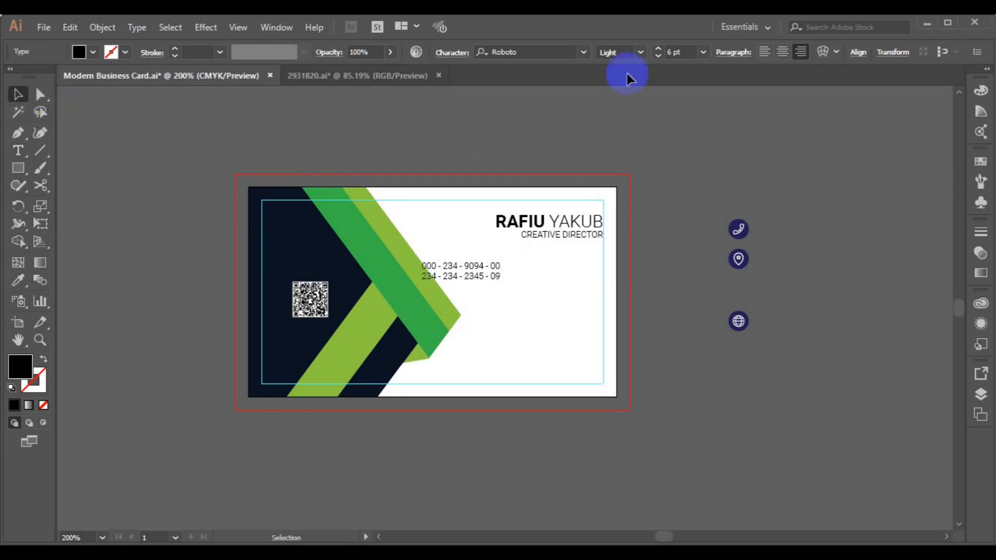
{"action": "left_click", "coordinate": [641, 52]}
{"action": "left_click", "coordinate": [636, 136]}
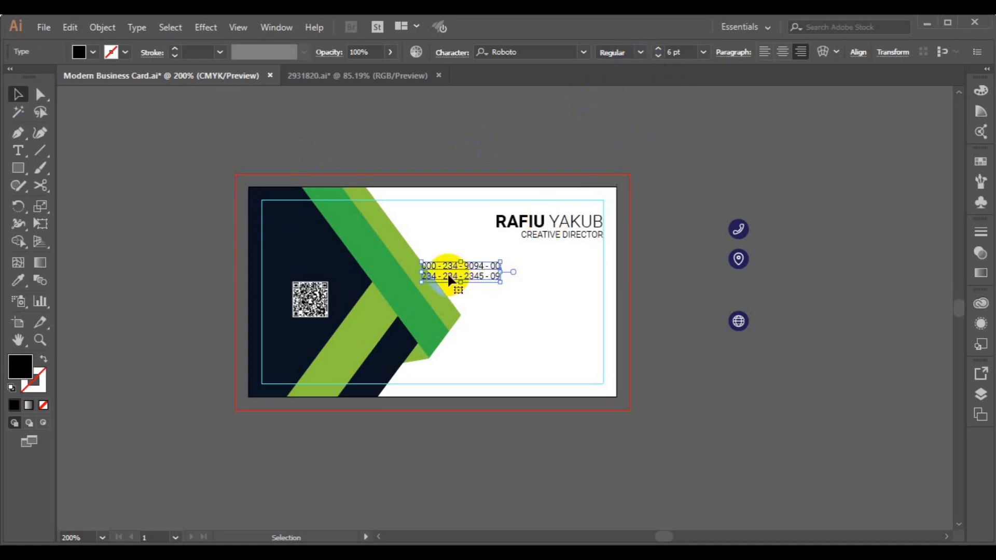
{"action": "key", "text": "Right"}
{"action": "key", "text": "Right"}
{"action": "key", "text": "ctrl+F11"}
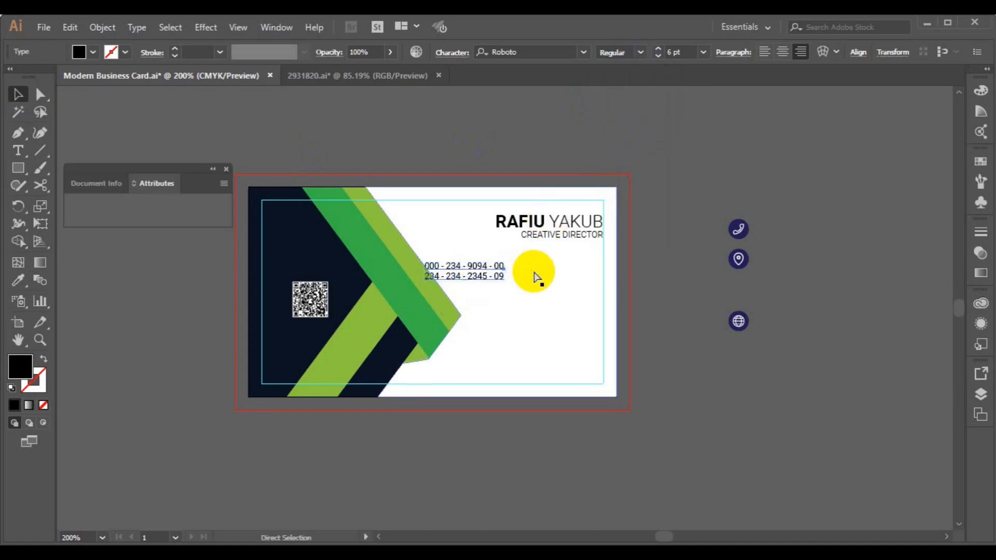
{"action": "left_click", "coordinate": [227, 169]}
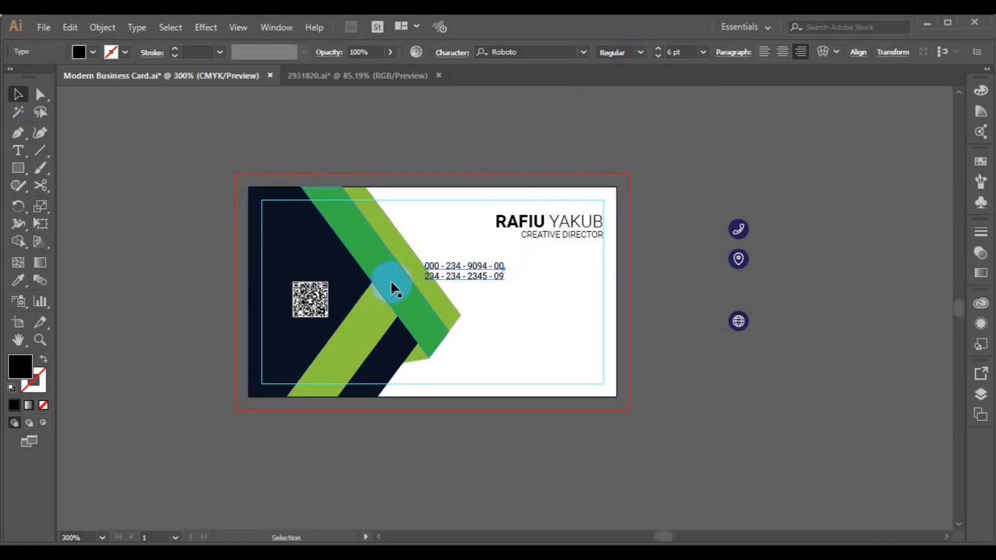
{"action": "key", "text": "ctrl+="}
{"action": "left_click_drag", "start_coordinate": [518, 307], "coordinate": [646, 292]}
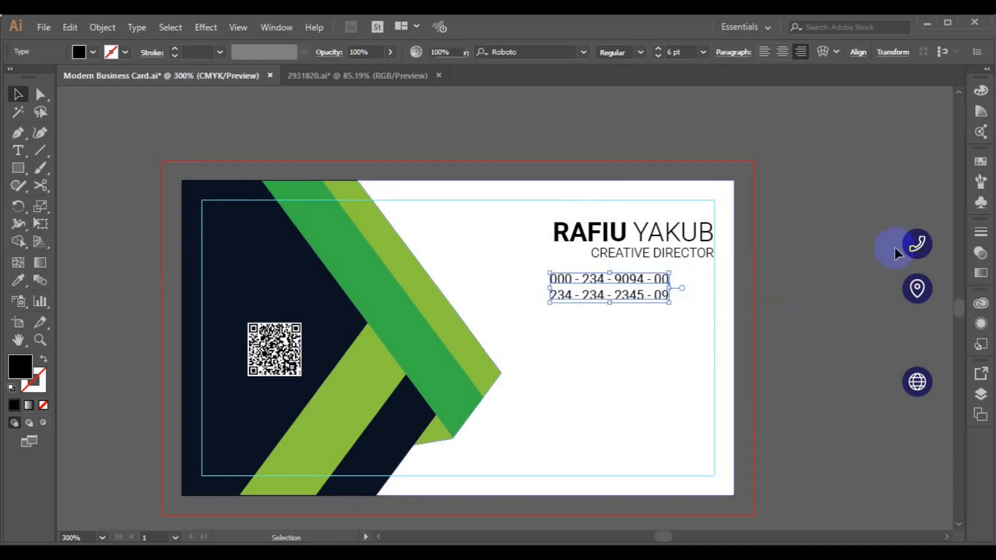
- Move the phone icon beside the phone numbers
{"action": "left_click", "coordinate": [890, 245]}
{"action": "left_click", "coordinate": [913, 245]}
{"action": "left_click_drag", "start_coordinate": [913, 245], "coordinate": [693, 291]}
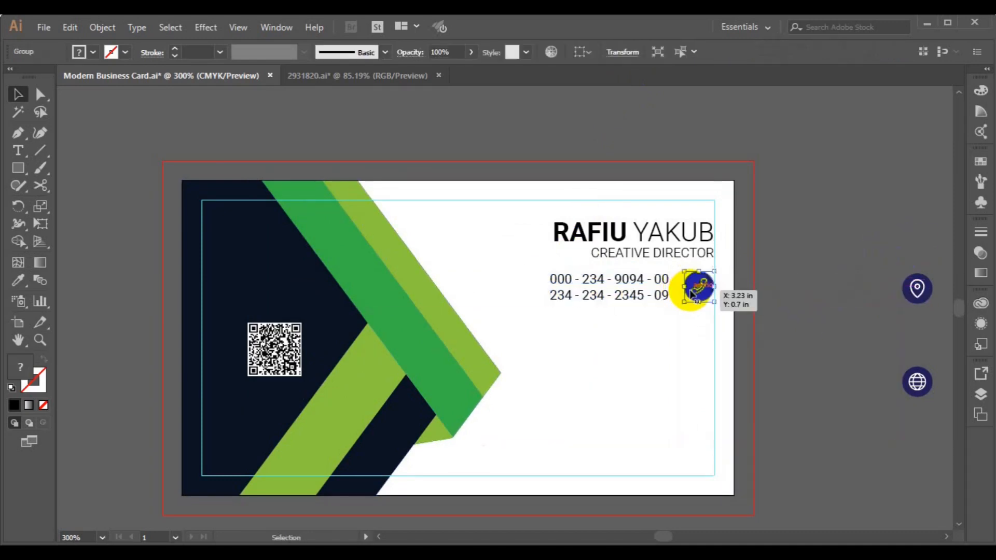
- Vertically centre the phone icon with the numbers and ungroup the icon
{"action": "left_click", "coordinate": [632, 300], "text": "shift"}
{"action": "left_click", "coordinate": [550, 58]}
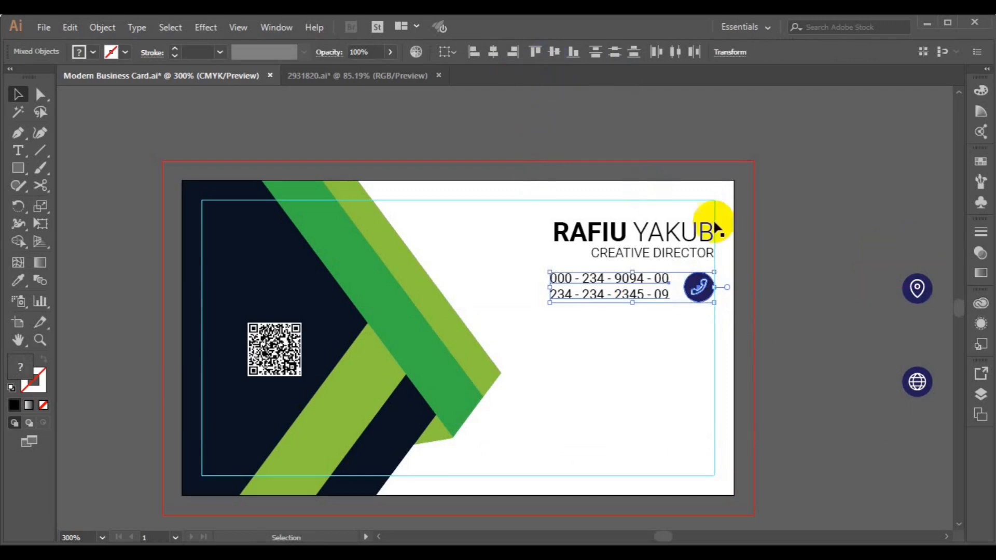
{"action": "left_click", "coordinate": [649, 189]}
{"action": "left_click", "coordinate": [697, 291]}
{"action": "left_click", "coordinate": [100, 32]}
{"action": "left_click", "coordinate": [144, 80]}
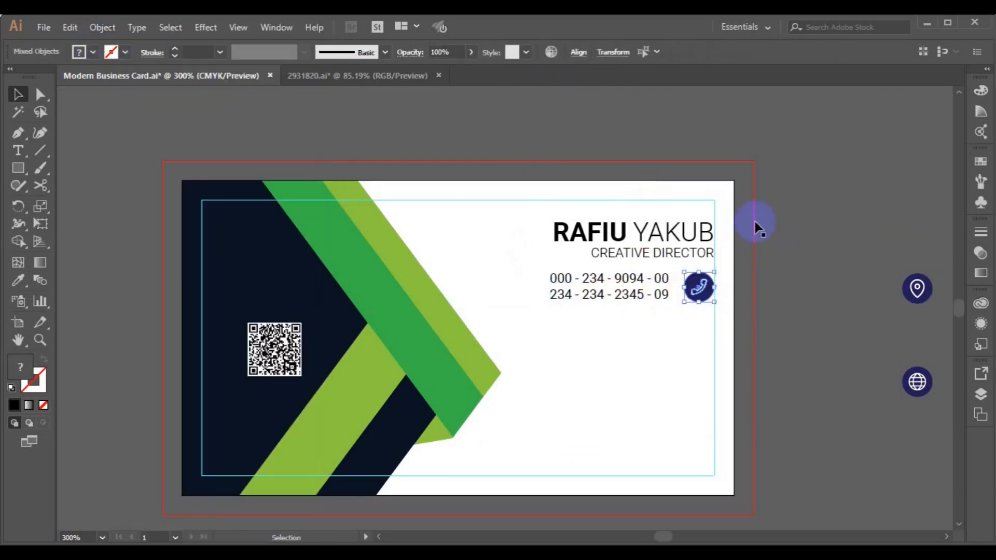
{"action": "left_click", "coordinate": [770, 266]}
- Fill the phone icon's circle with the dark green stripe colour via Eyedropper
{"action": "left_click", "coordinate": [702, 299]}
{"action": "left_click", "coordinate": [18, 280]}
{"action": "left_click", "coordinate": [337, 249]}
{"action": "left_click", "coordinate": [193, 185]}
{"action": "left_click", "coordinate": [18, 98]}
{"action": "left_click", "coordinate": [18, 281]}
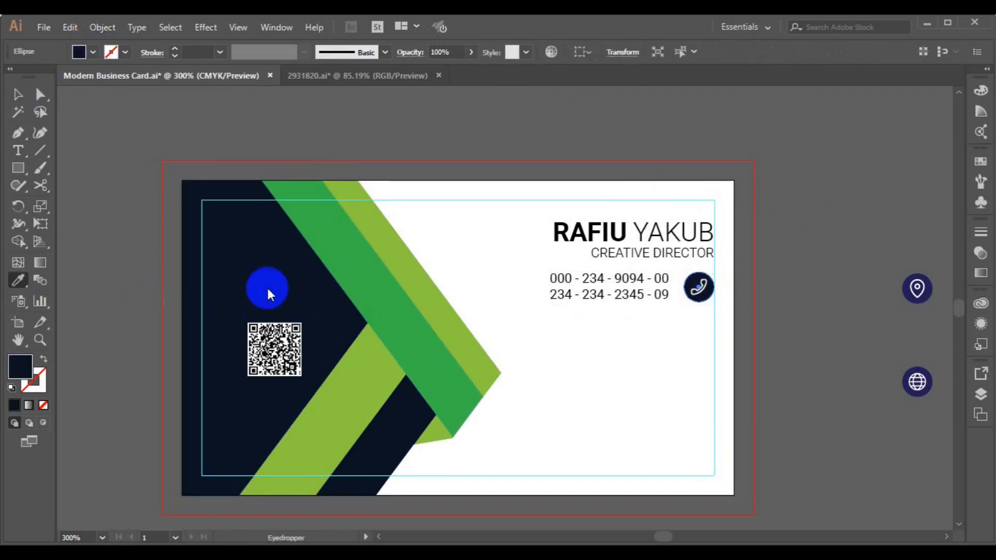
{"action": "left_click", "coordinate": [363, 274]}
{"action": "left_click", "coordinate": [17, 98]}
- Select the phone text and icon together and Alt-drag a copy of the row below
{"action": "left_click", "coordinate": [699, 291]}
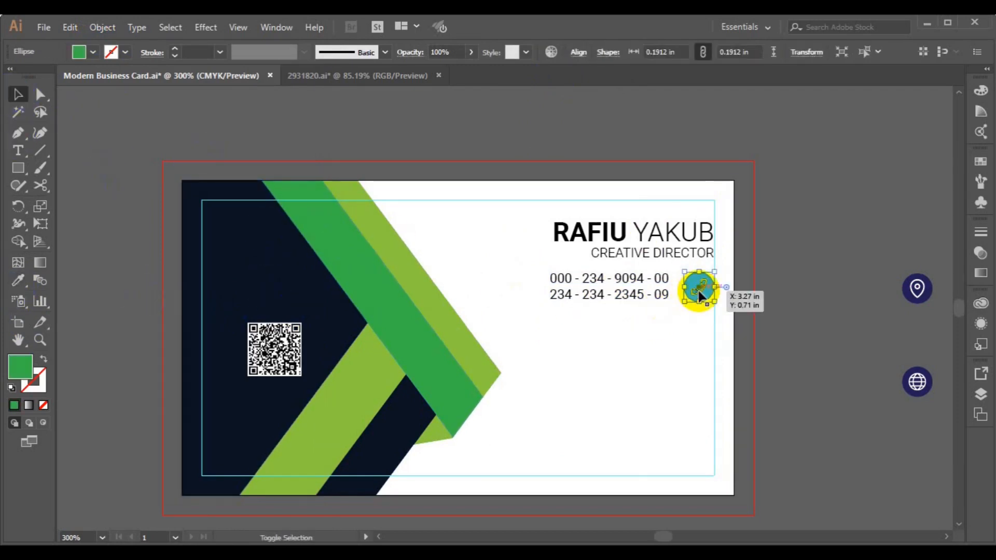
{"action": "left_click", "coordinate": [634, 297], "text": "shift"}
{"action": "left_click_drag", "start_coordinate": [633, 297], "coordinate": [637, 304]}
{"action": "left_click_drag", "start_coordinate": [623, 306], "coordinate": [629, 409]}
- Ungroup the middle phone icon and delete its phone glyph
{"action": "left_click", "coordinate": [697, 349]}
{"action": "left_click", "coordinate": [101, 27]}
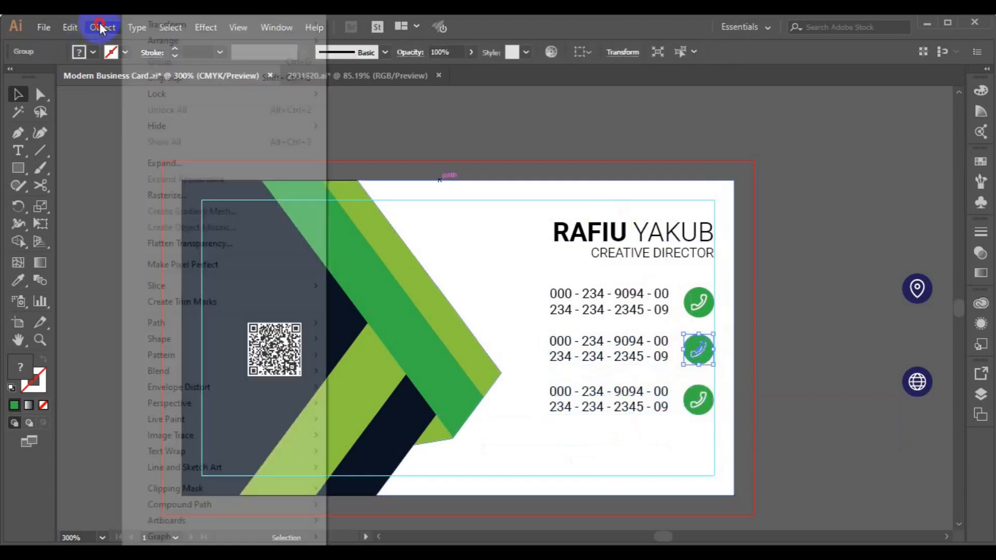
{"action": "left_click", "coordinate": [436, 212]}
{"action": "left_click", "coordinate": [698, 366]}
{"action": "left_click", "coordinate": [699, 356]}
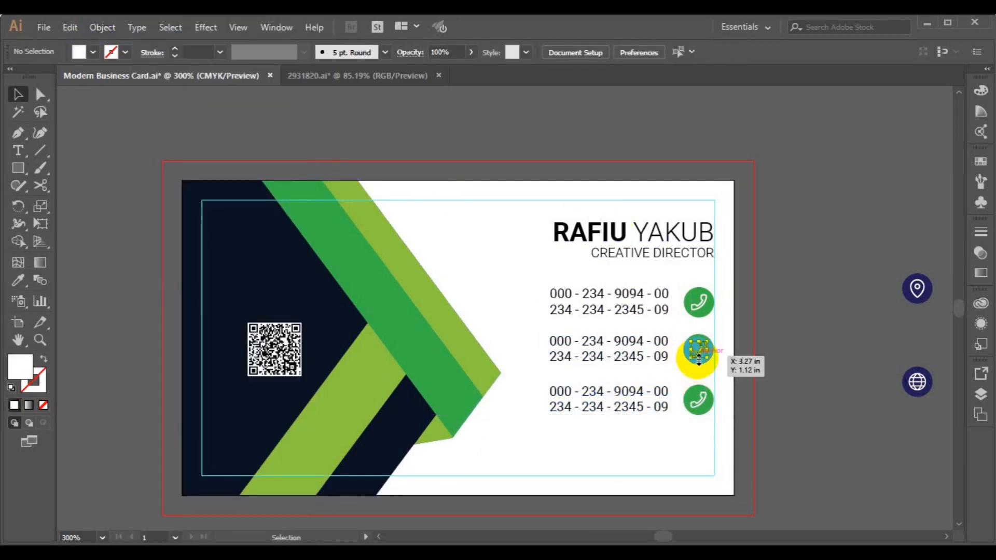
{"action": "key", "text": "Delete"}
- Ungroup the spare globe icon, move it onto the middle green circle, and bring it to front
{"action": "left_click", "coordinate": [917, 288]}
{"action": "left_click", "coordinate": [923, 386]}
{"action": "left_click", "coordinate": [103, 27]}
{"action": "left_click", "coordinate": [174, 77]}
{"action": "left_click", "coordinate": [848, 189]}
{"action": "left_click", "coordinate": [920, 384]}
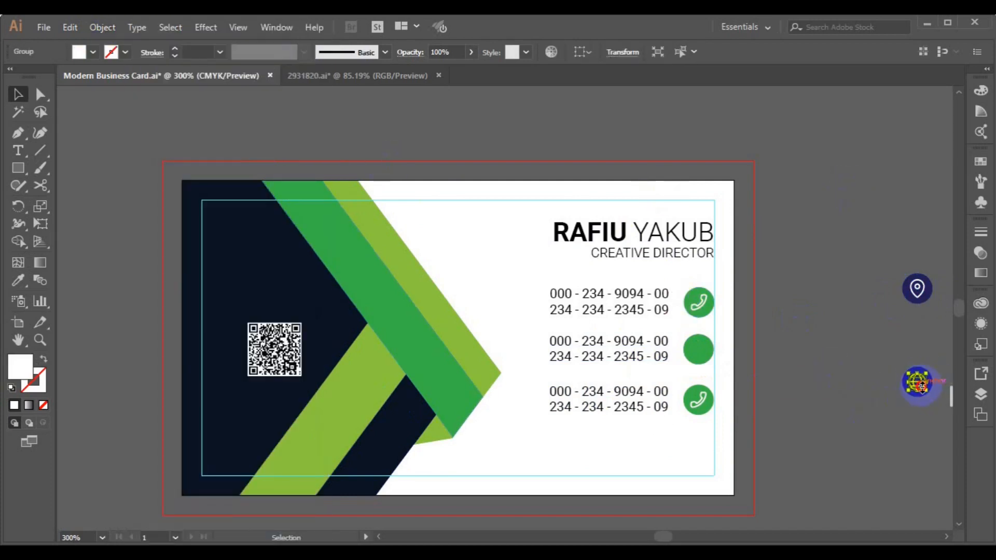
{"action": "left_click_drag", "start_coordinate": [918, 395], "coordinate": [700, 354]}
{"action": "right_click", "coordinate": [700, 354]}
{"action": "mouse_move", "coordinate": [751, 277]}
{"action": "left_click", "coordinate": [670, 279]}
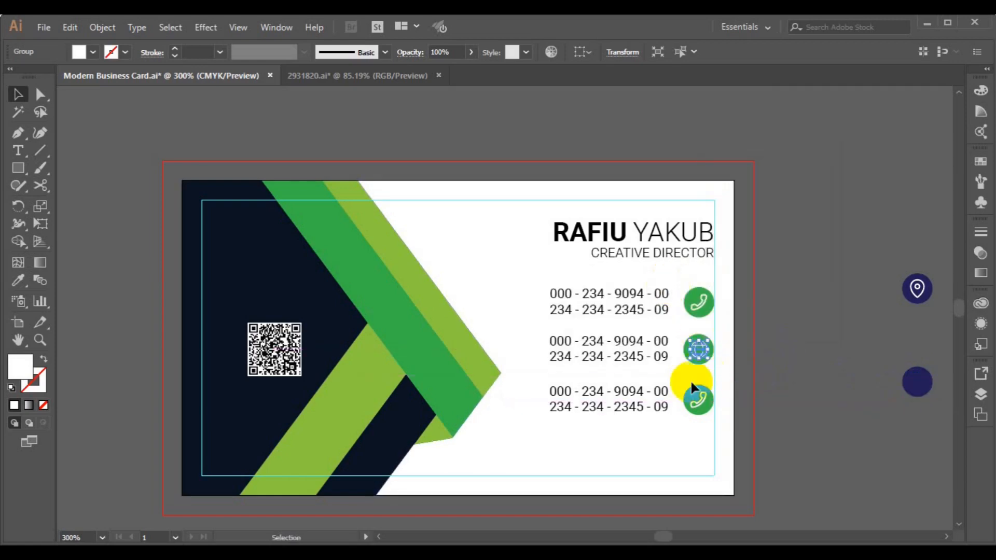
{"action": "left_click", "coordinate": [778, 368]}
- Fill the middle circle with the light green stripe colour using the Eyedropper
{"action": "left_click", "coordinate": [696, 348]}
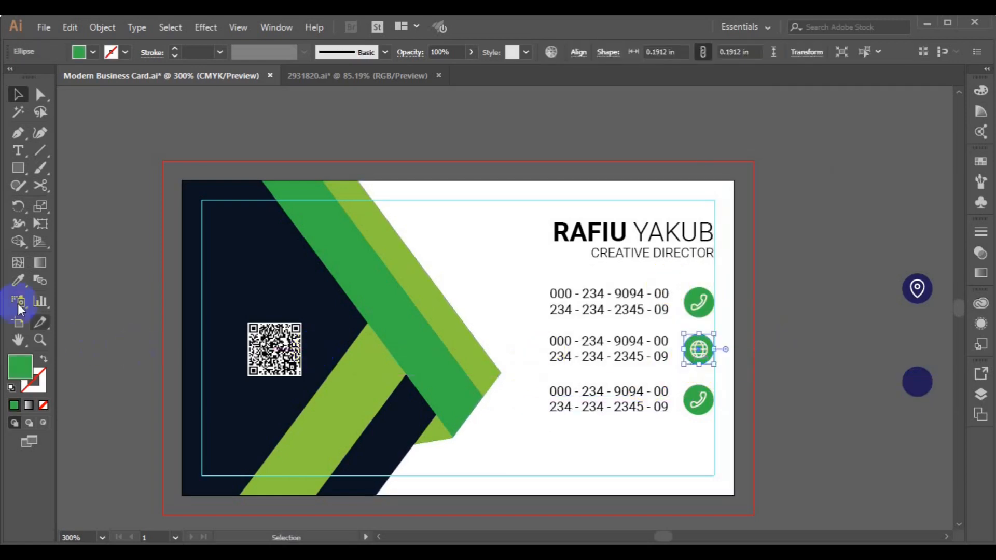
{"action": "left_click", "coordinate": [18, 280]}
{"action": "left_click", "coordinate": [429, 283]}
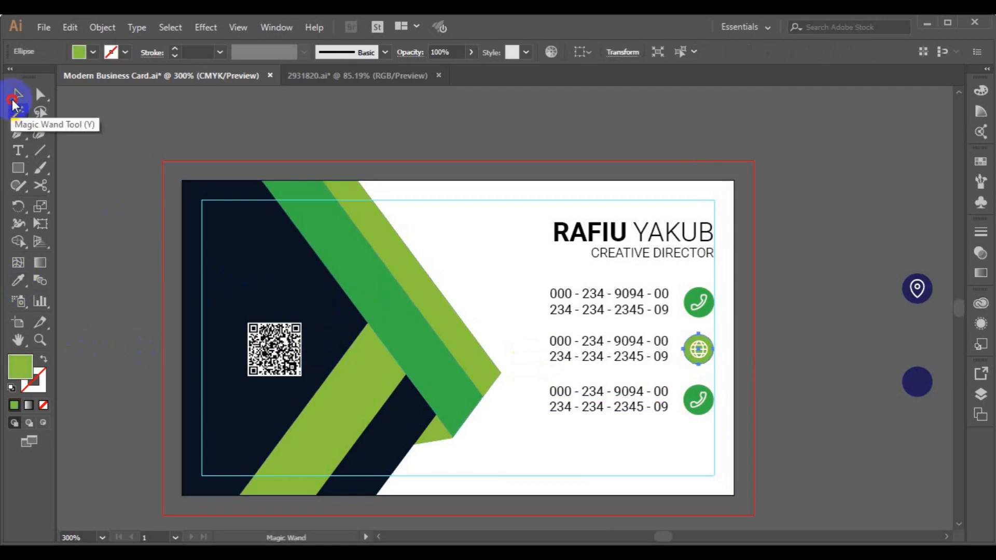
{"action": "left_click", "coordinate": [17, 95]}
{"action": "left_click", "coordinate": [612, 340]}
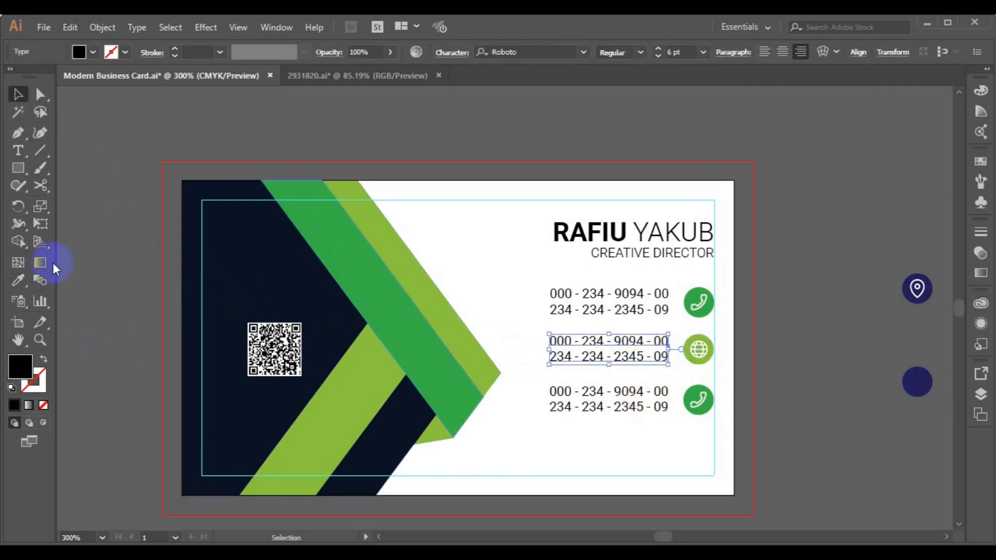
{"action": "key", "text": "t"}
{"action": "triple_click", "coordinate": [566, 343]}
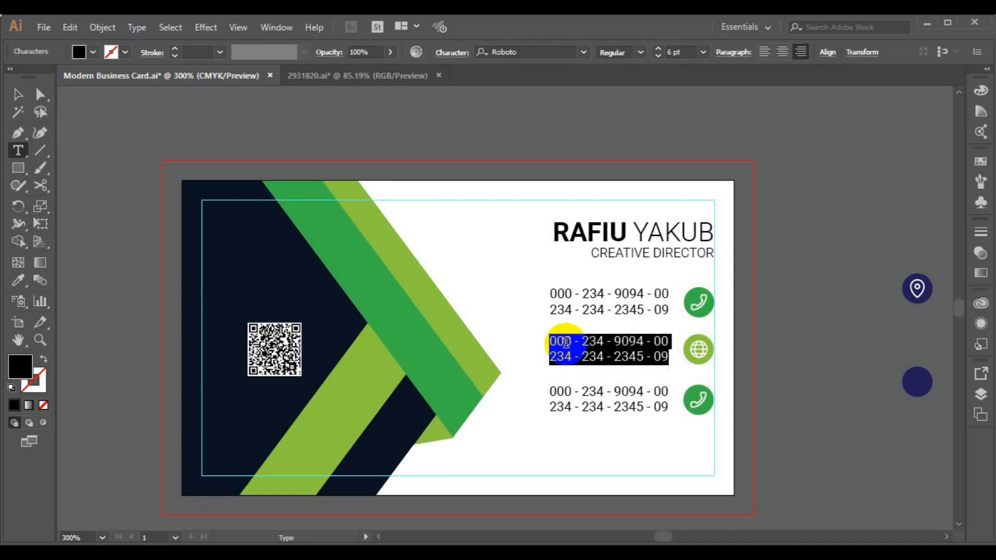
{"action": "key", "text": "BackSpace"}
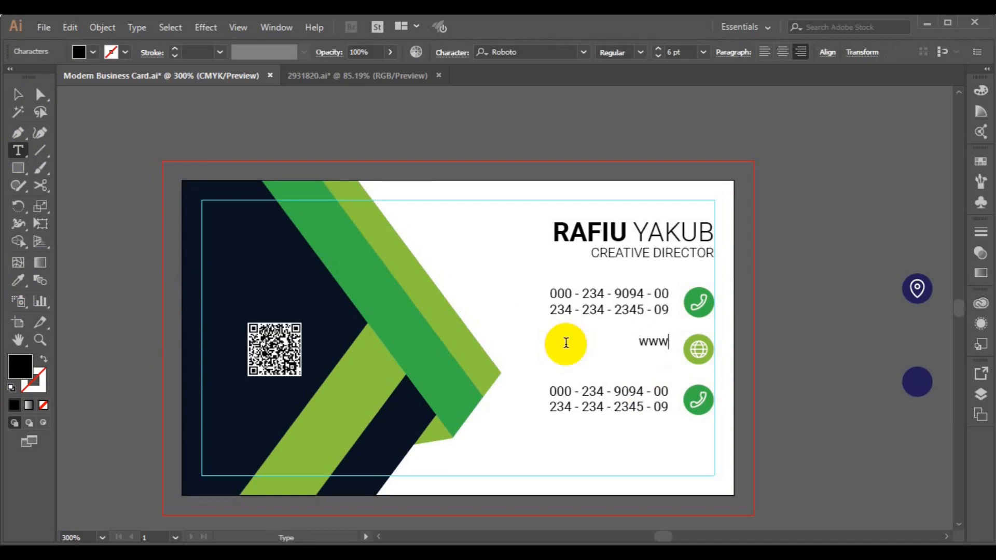
{"action": "type", "text": "www.website.com "}
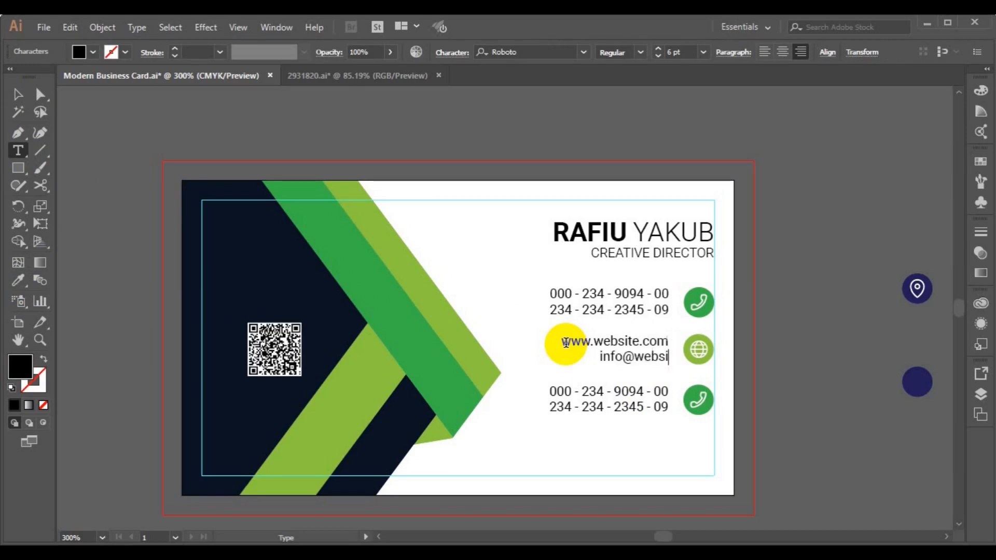
{"action": "type", "text": "info@website.com"}
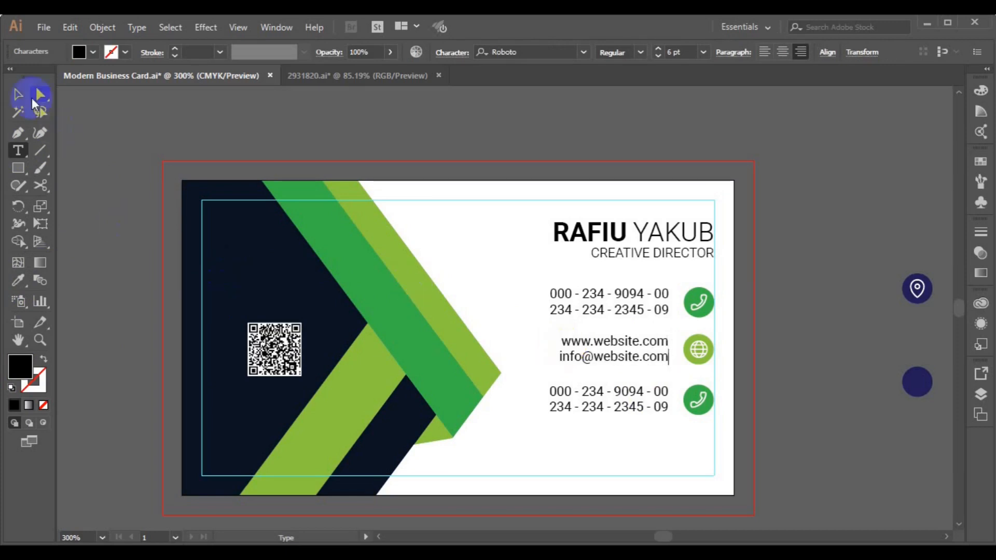
{"action": "left_click", "coordinate": [17, 94]}
- Ungroup the lower phone icon
{"action": "left_click", "coordinate": [699, 407]}
{"action": "left_click", "coordinate": [103, 27]}
{"action": "left_click", "coordinate": [156, 73]}
{"action": "left_click", "coordinate": [579, 139]}
- Delete the lower phone glyph, ungroup the spare location pin, and delete both spare navy circles
{"action": "left_click", "coordinate": [698, 403]}
{"action": "key", "text": "Delete"}
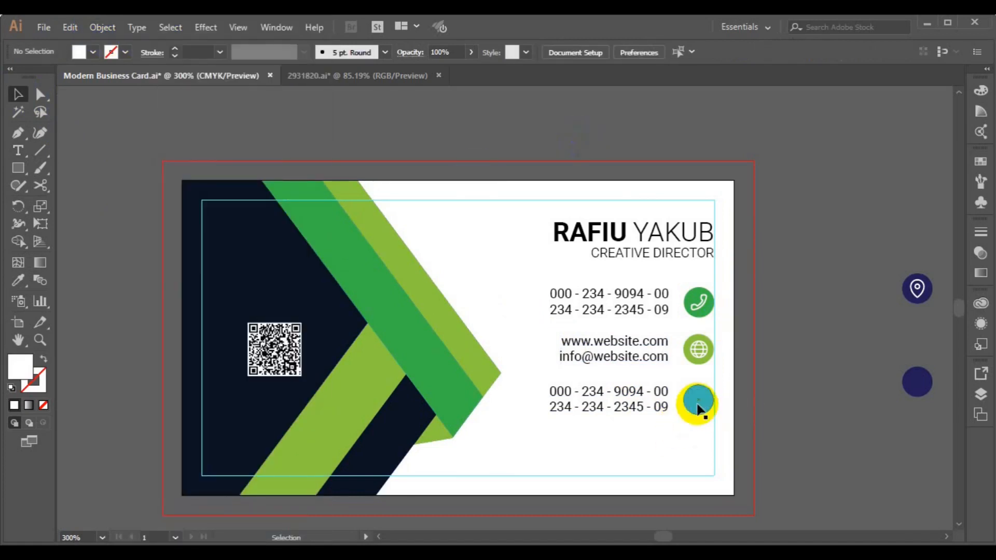
{"action": "left_click", "coordinate": [919, 288]}
{"action": "left_click", "coordinate": [101, 27]}
{"action": "left_click", "coordinate": [183, 76]}
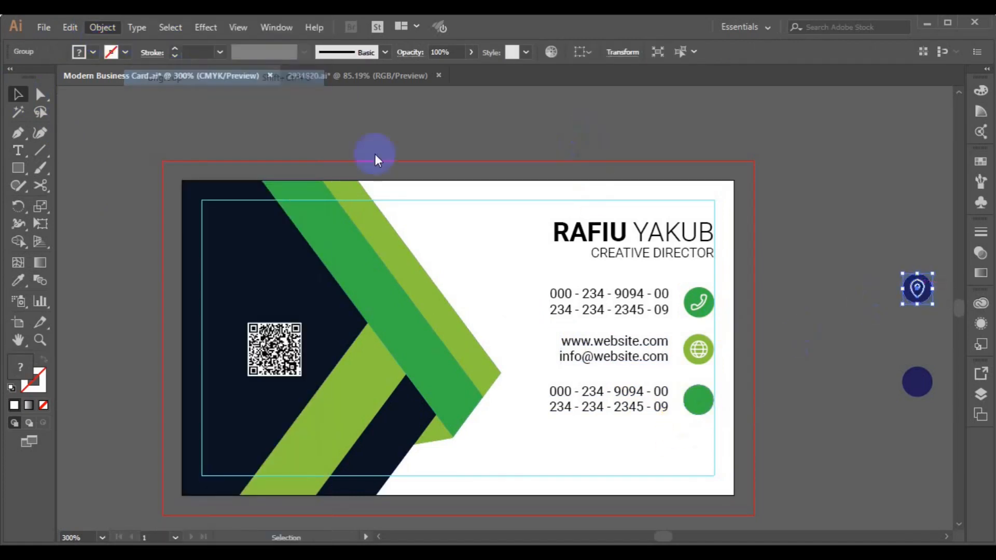
{"action": "left_click", "coordinate": [917, 314]}
{"action": "left_click", "coordinate": [914, 297]}
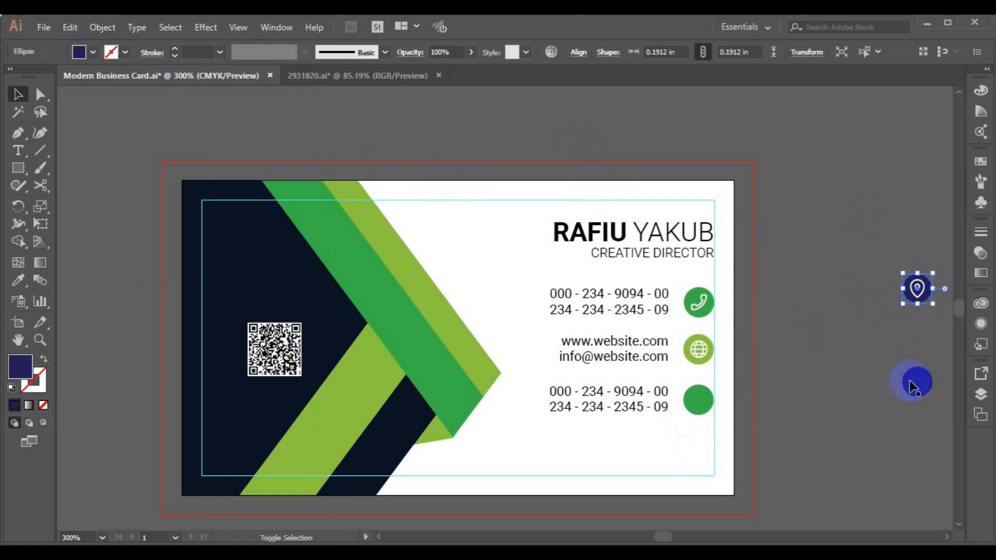
{"action": "left_click", "coordinate": [910, 382], "text": "shift"}
{"action": "key", "text": "Delete"}
- Move the location pin onto the bottom green circle and bring it to front
{"action": "left_click", "coordinate": [914, 286]}
{"action": "left_click_drag", "start_coordinate": [917, 280], "coordinate": [784, 387]}
{"action": "key", "text": "ctrl+z"}
{"action": "left_click_drag", "start_coordinate": [865, 327], "coordinate": [699, 402]}
{"action": "right_click", "coordinate": [699, 402]}
{"action": "left_click", "coordinate": [581, 327]}
{"action": "left_click", "coordinate": [774, 414]}
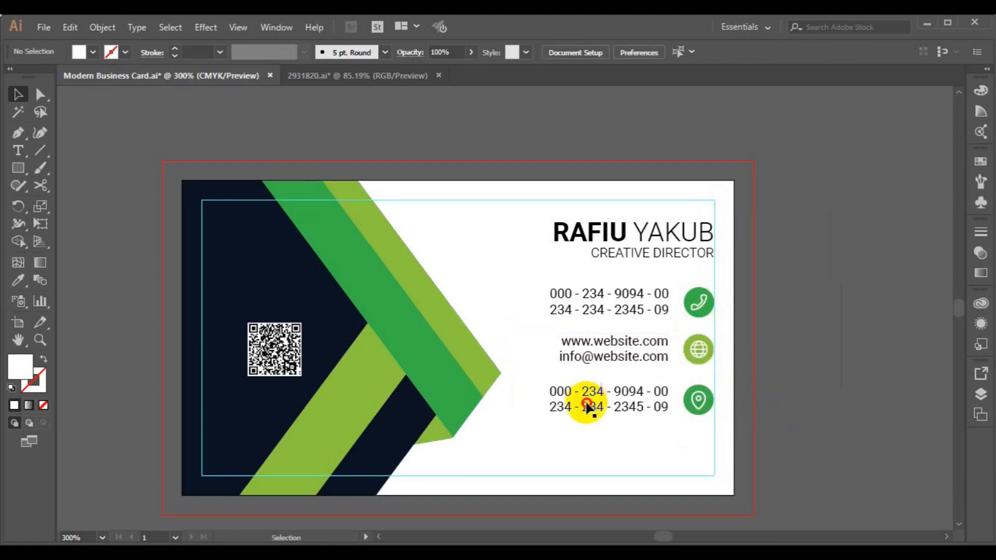
- Replace the bottom phone numbers with 'Your Address Goes Here Street, New Jersey'
{"action": "left_click", "coordinate": [588, 407]}
{"action": "left_click", "coordinate": [18, 150]}
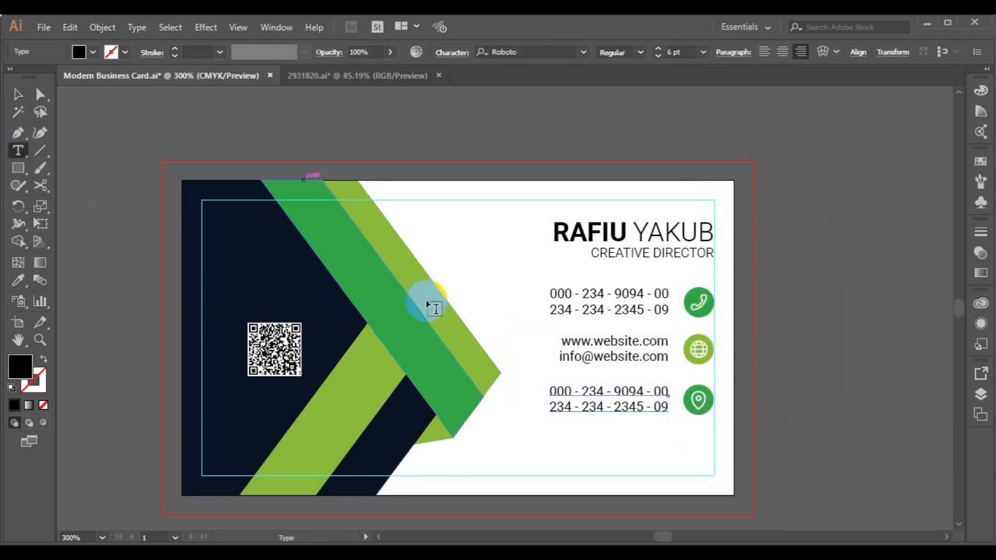
{"action": "left_click", "coordinate": [566, 394]}
{"action": "key", "text": "ctrl+a"}
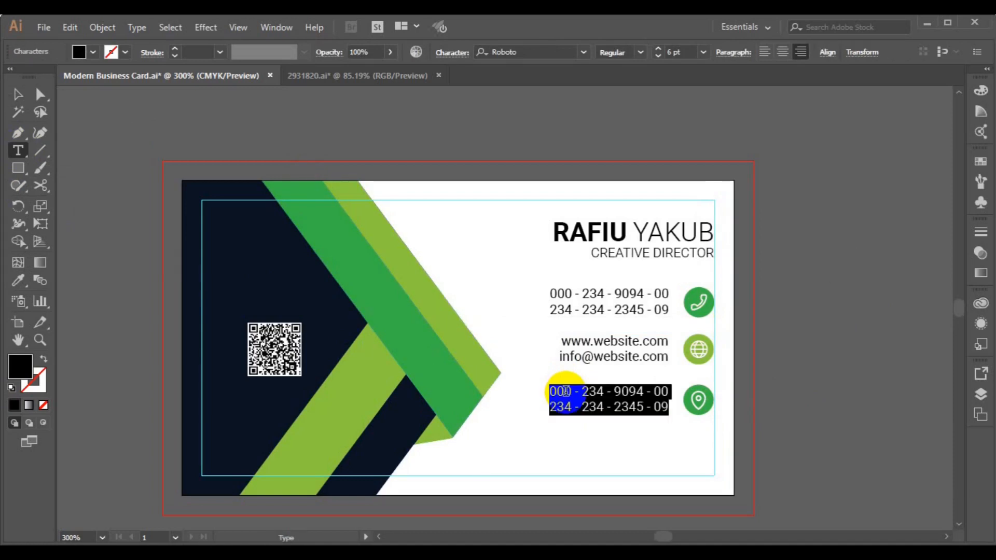
{"action": "type", "text": "Your Address"}
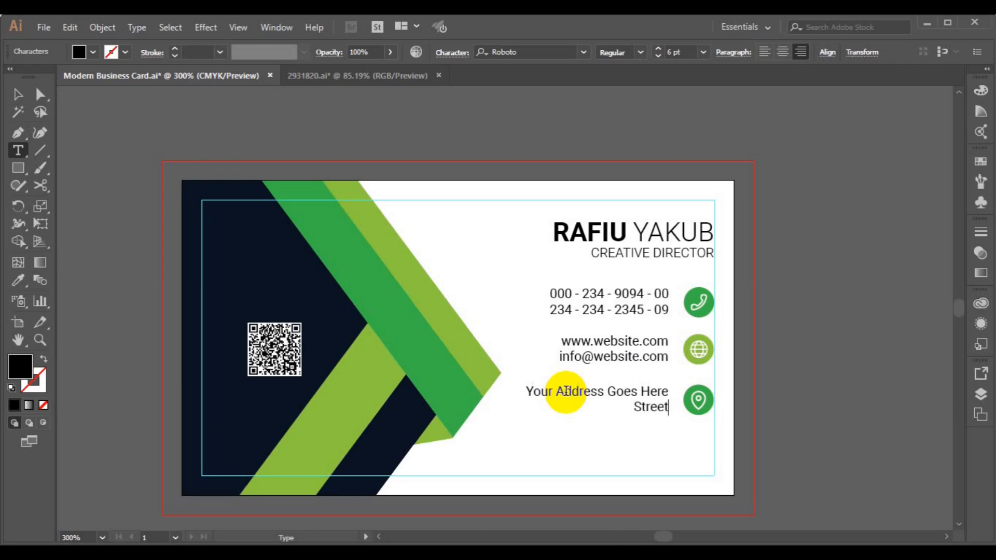
{"action": "type", "text": "Street, New"}
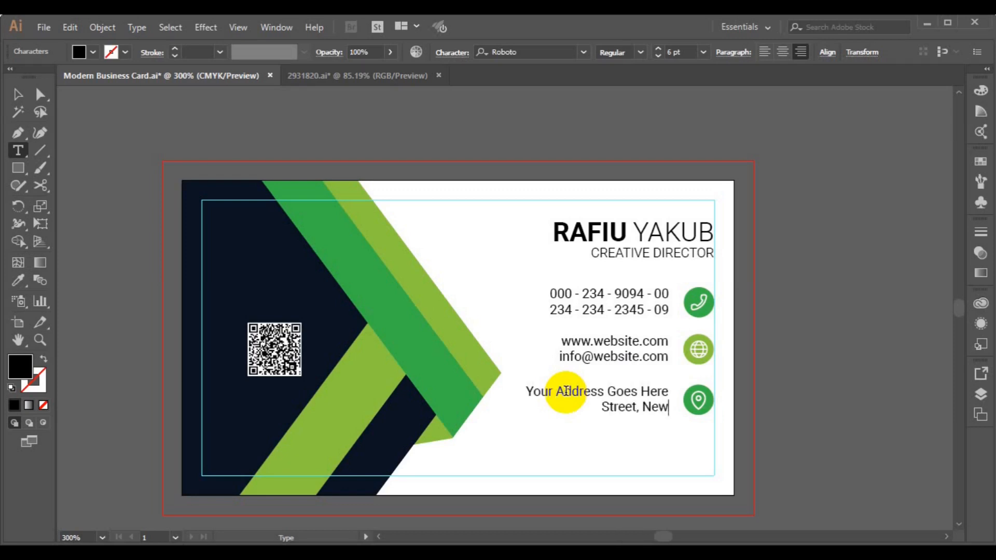
{"action": "type", "text": " Jersey"}
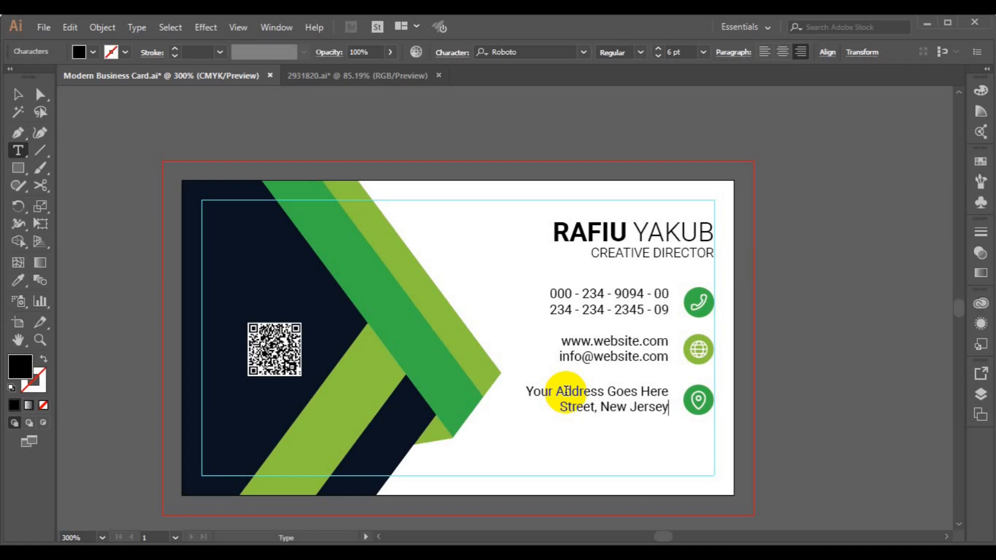
{"action": "key", "text": "ctrl+z"}
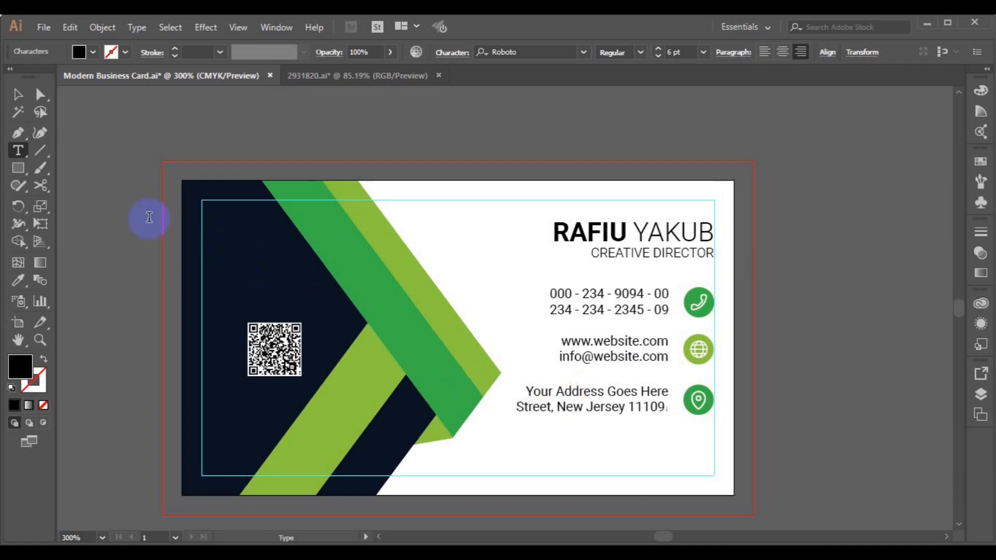